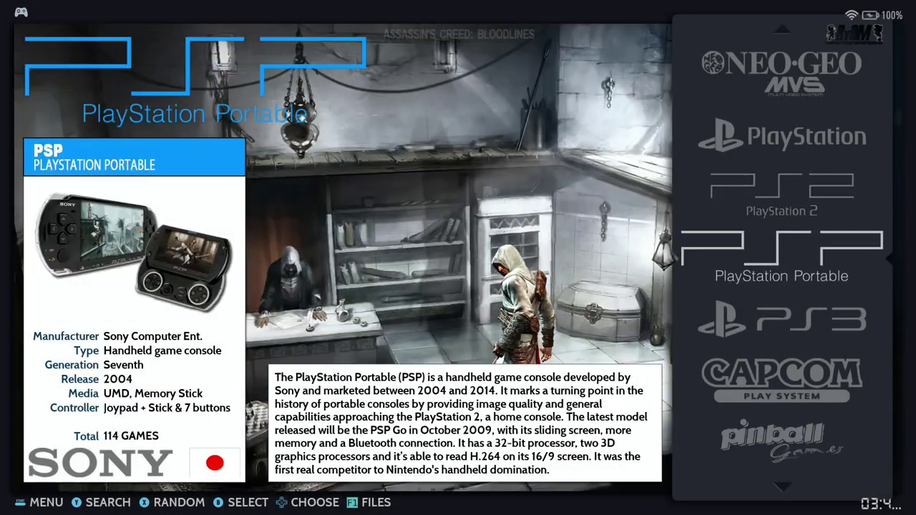
Move from PSP past PS3, Capcom Play System and Pinball to SHMUPS, and enter its list
key(Down)
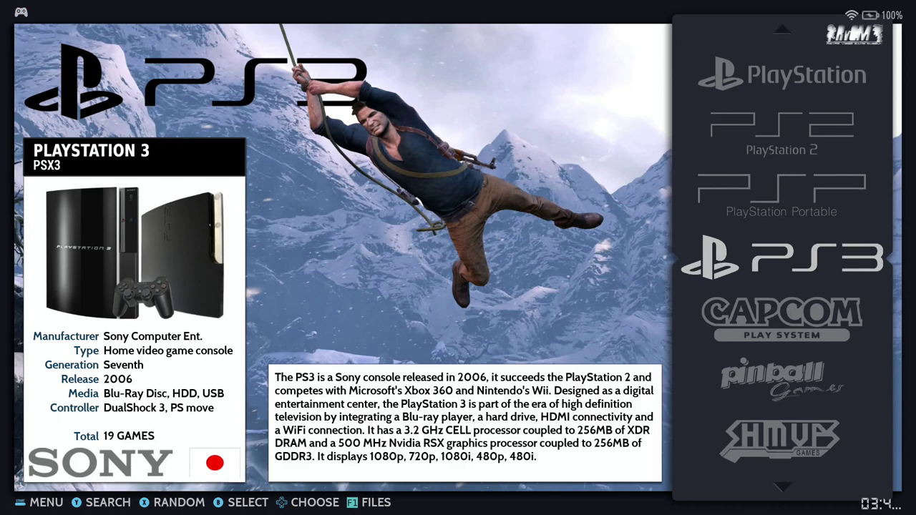
key(Down)
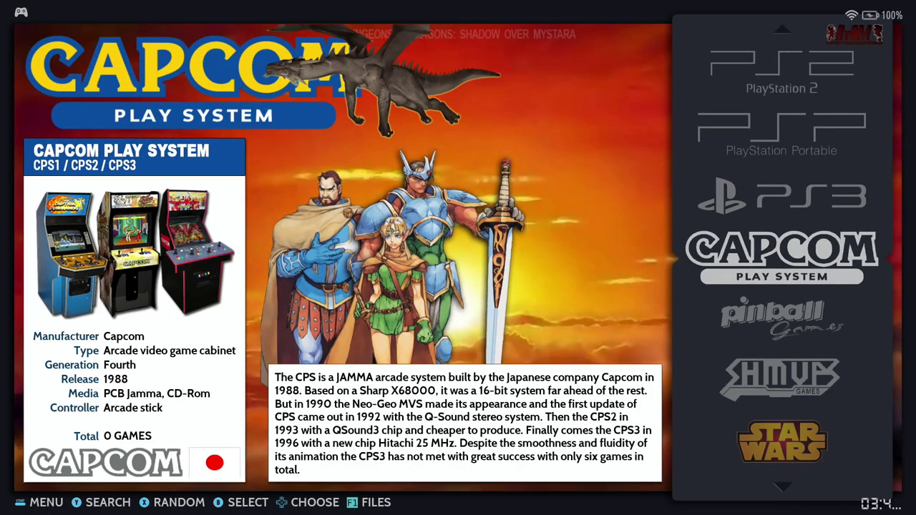
key(Down)
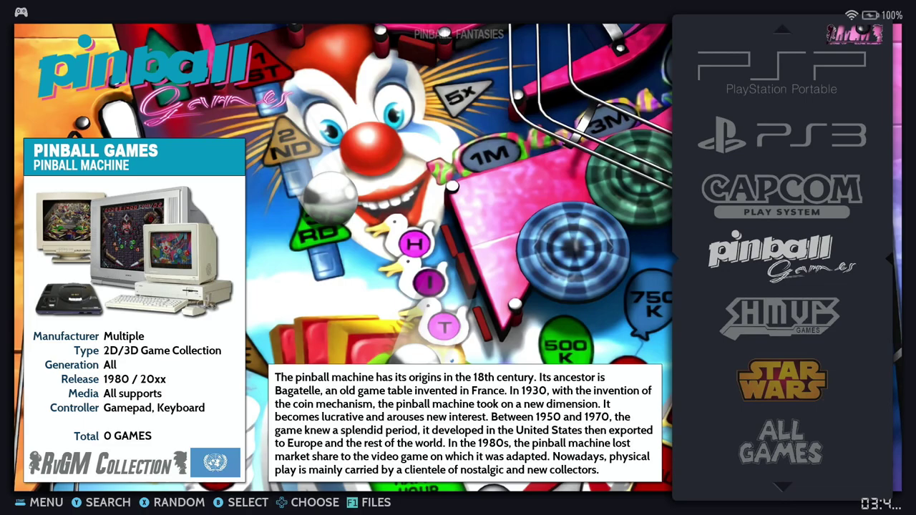
key(Down)
key(Return)
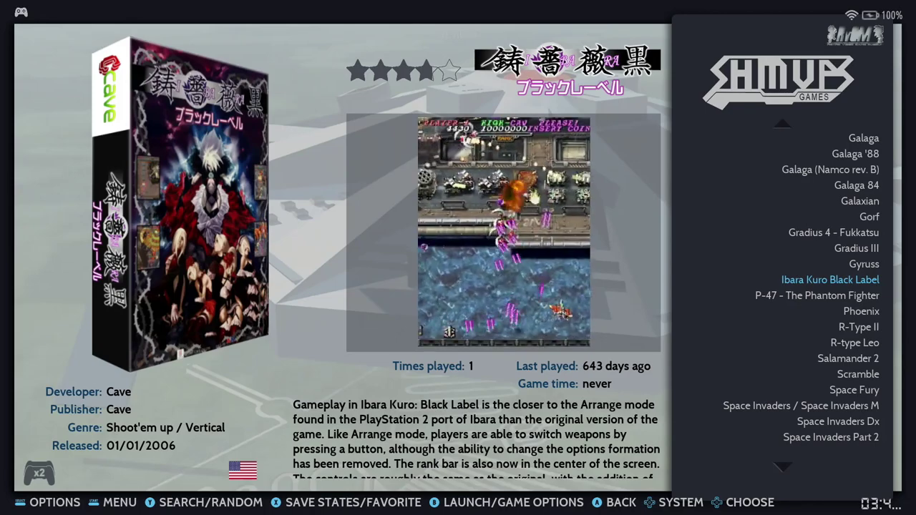
Browse the SHMUPS games from P-47 through R-Type, Salamander 2 to Space Invaders Part 2
key(Down)
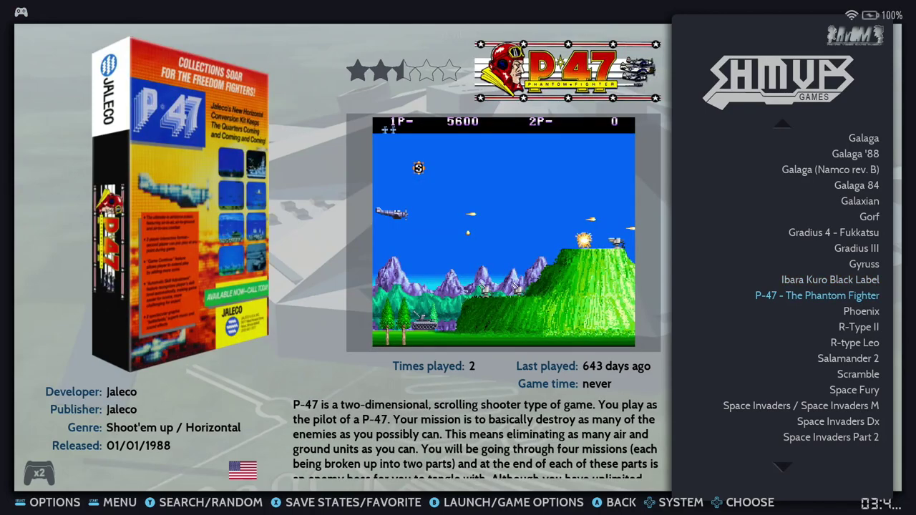
key(Down)
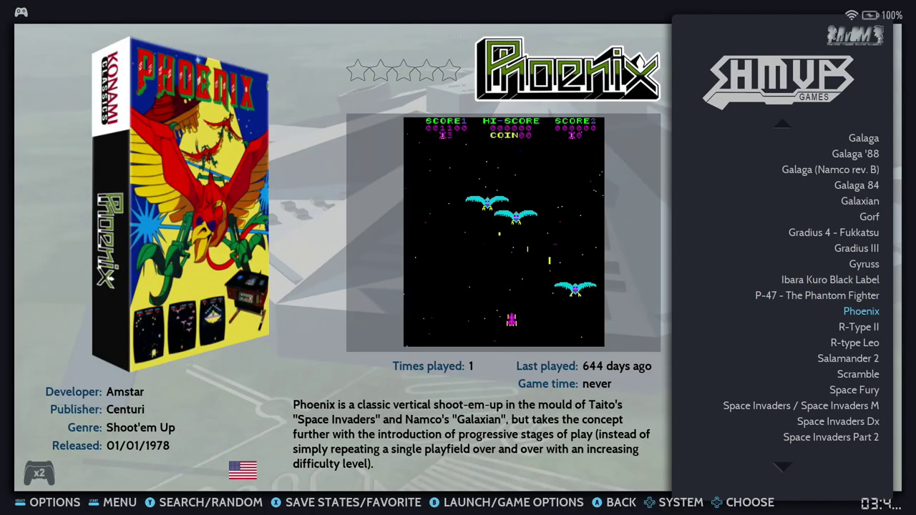
key(Down)
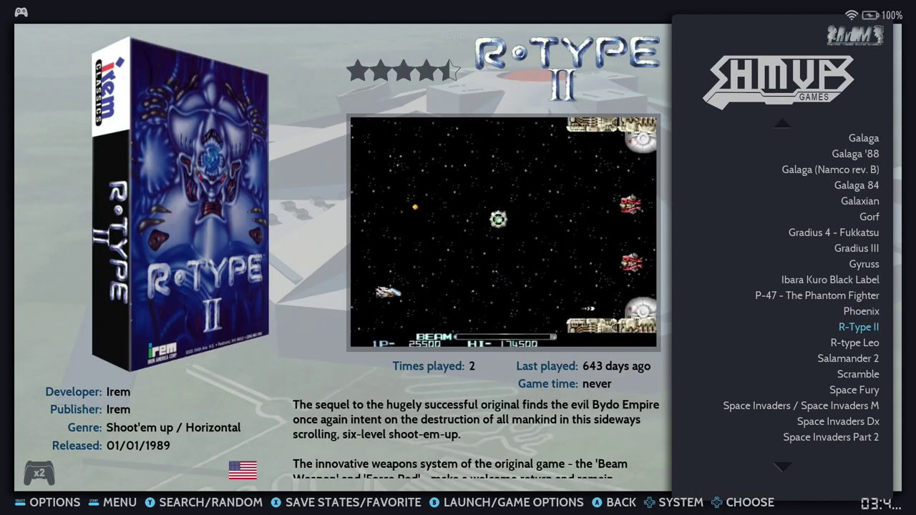
key(Down)
key(Down)
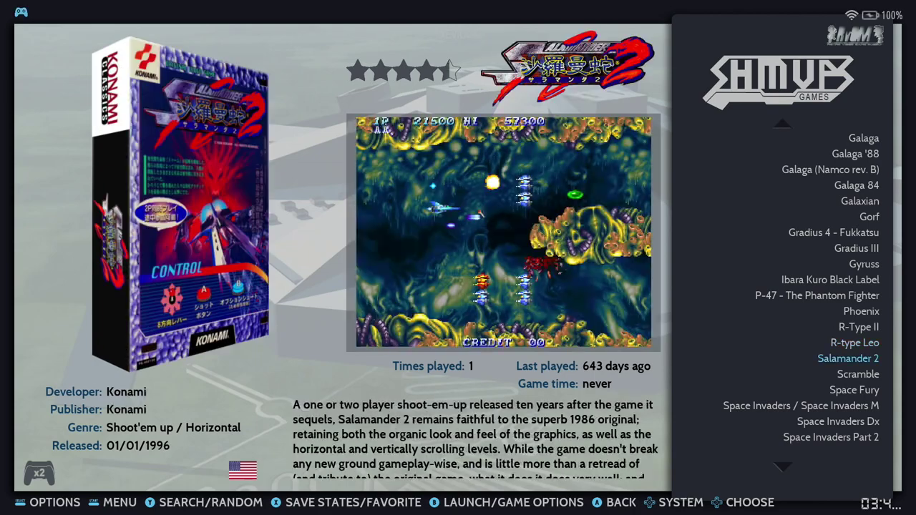
key(Down)
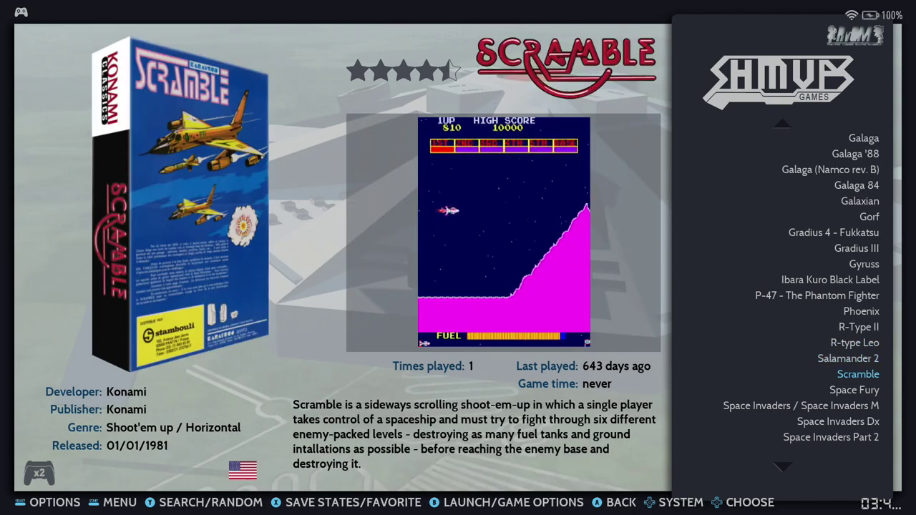
key(Down)
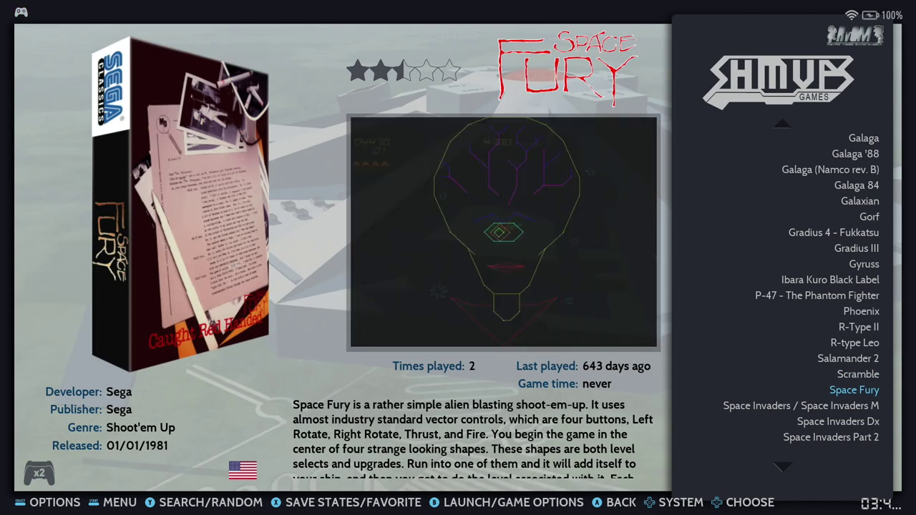
key(Down)
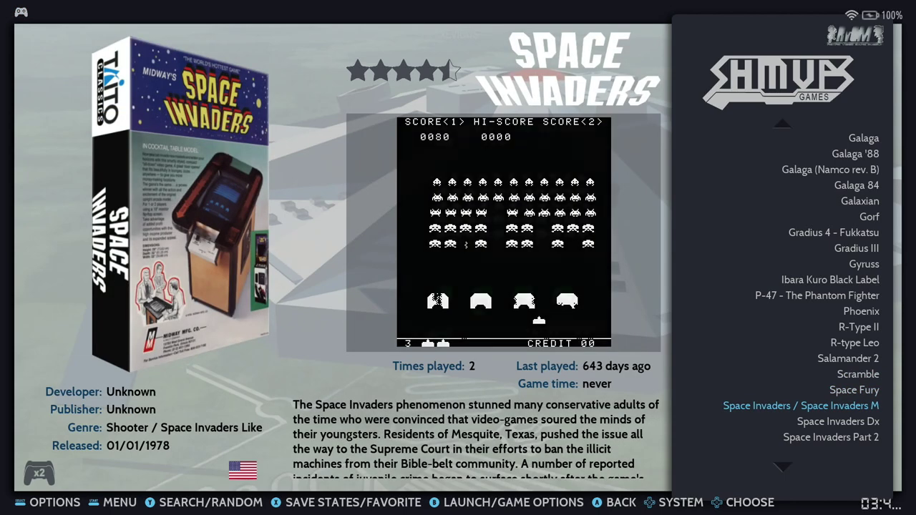
key(Down)
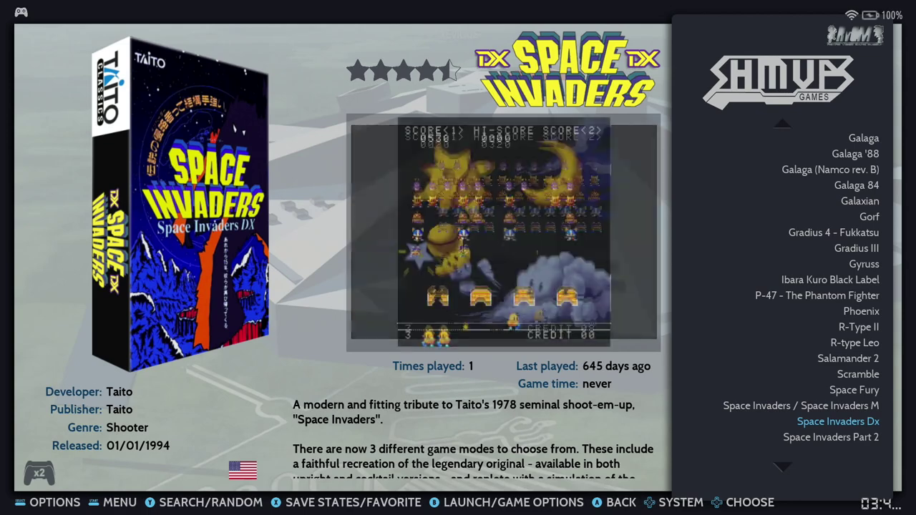
key(Down)
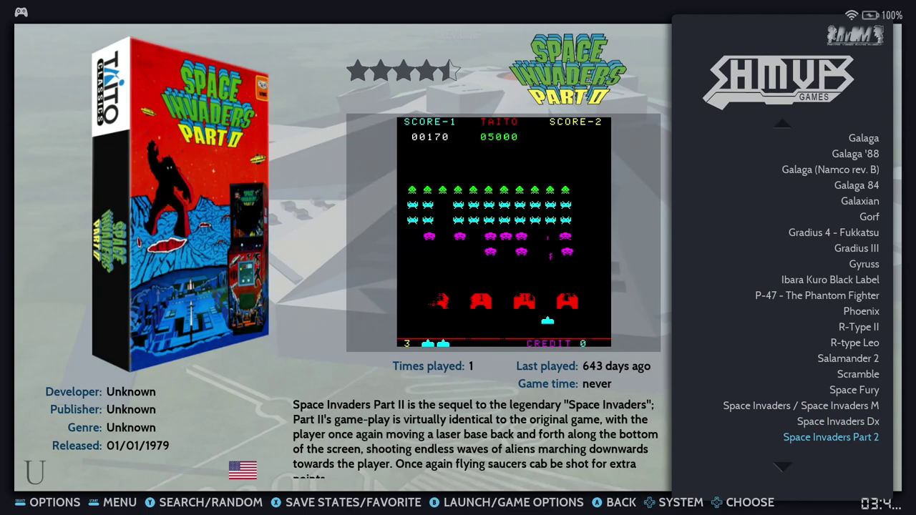
Wrap to Galaga, view Galaga '88, Galaga 84, Galaxian, Gorf and Gradius, then return to the carousel
key(Down)
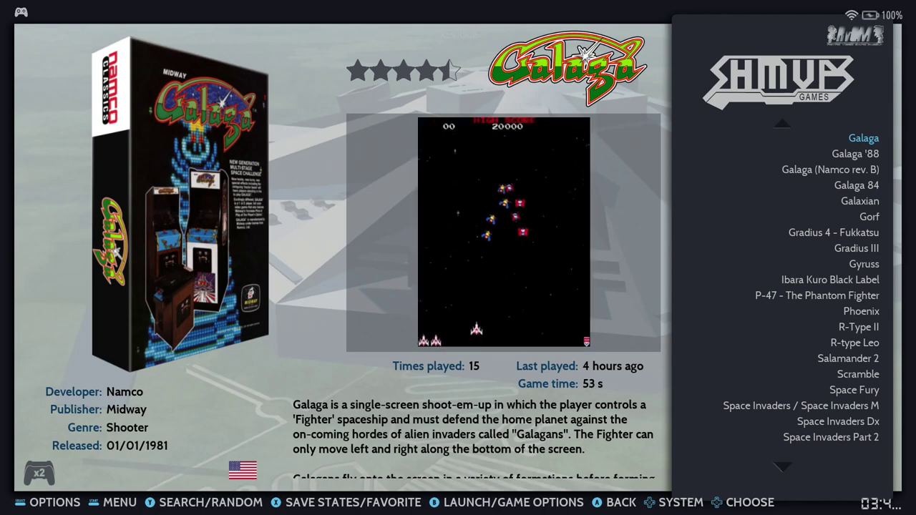
key(Down)
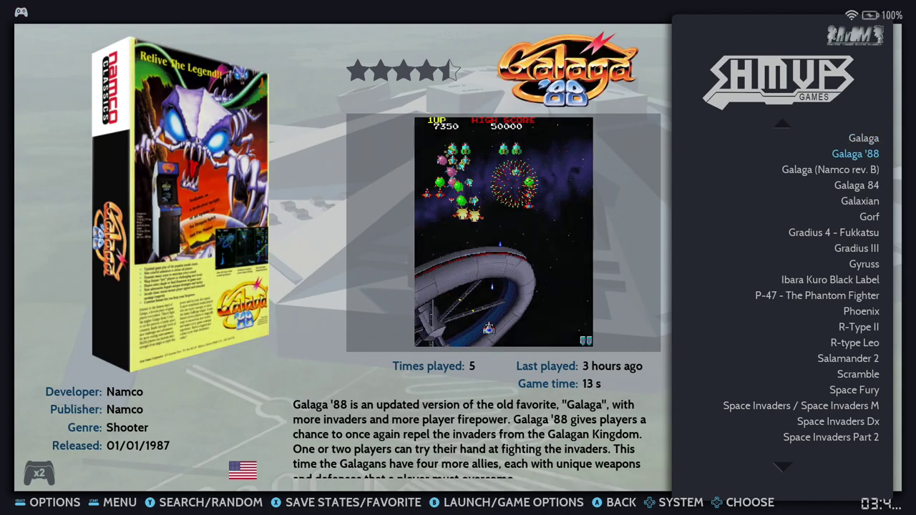
key(Down)
key(Down)
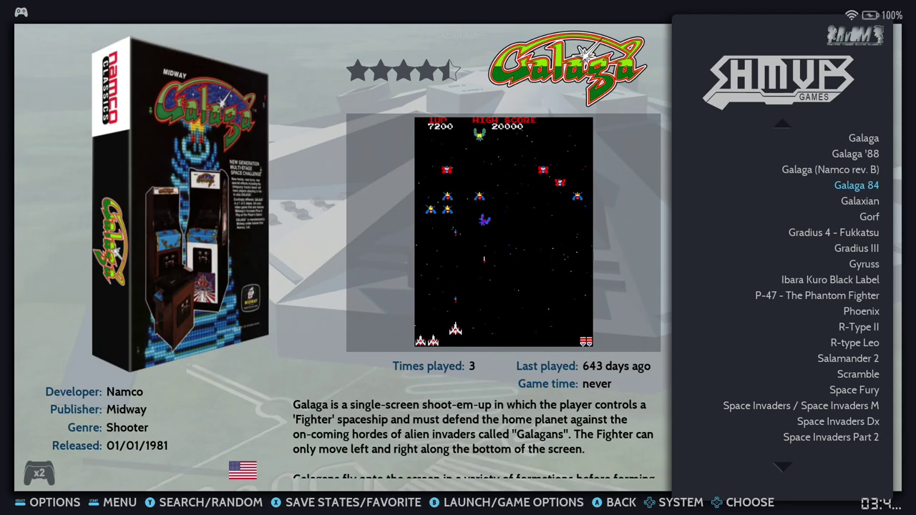
key(Down)
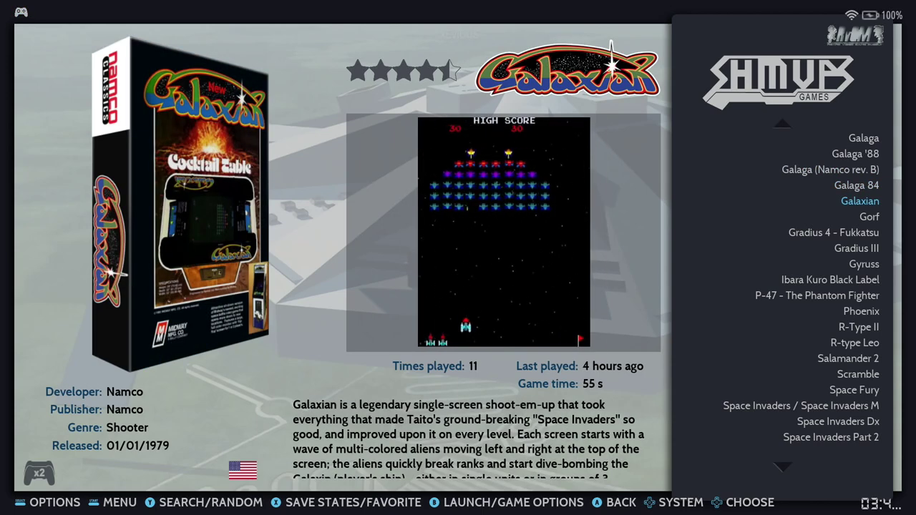
key(Down)
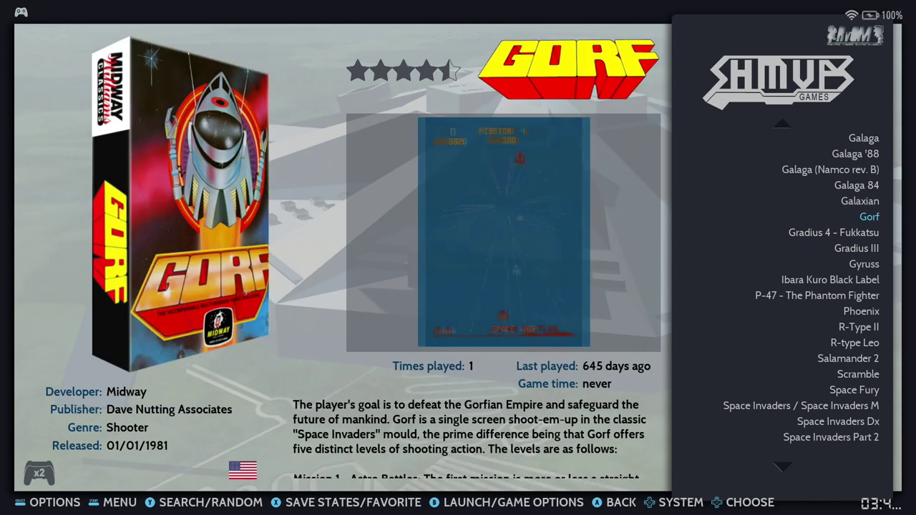
key(Down)
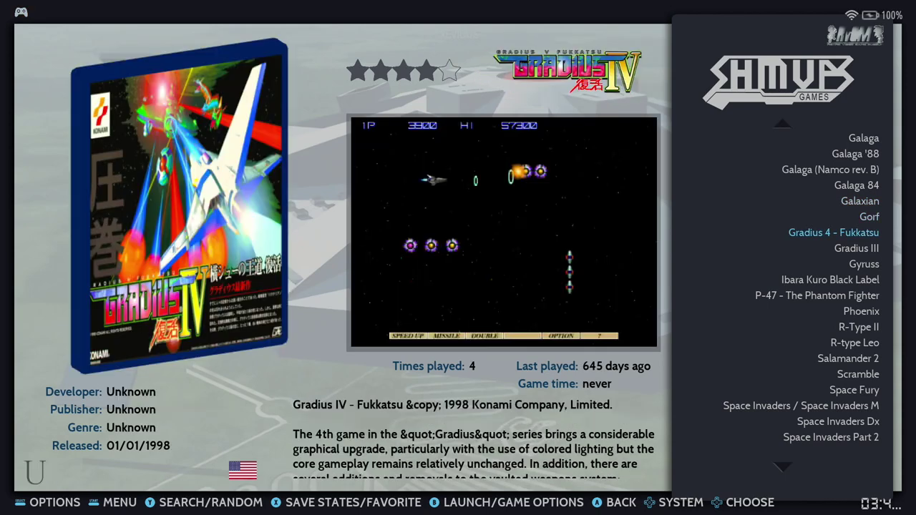
key(Down)
key(BackSpace)
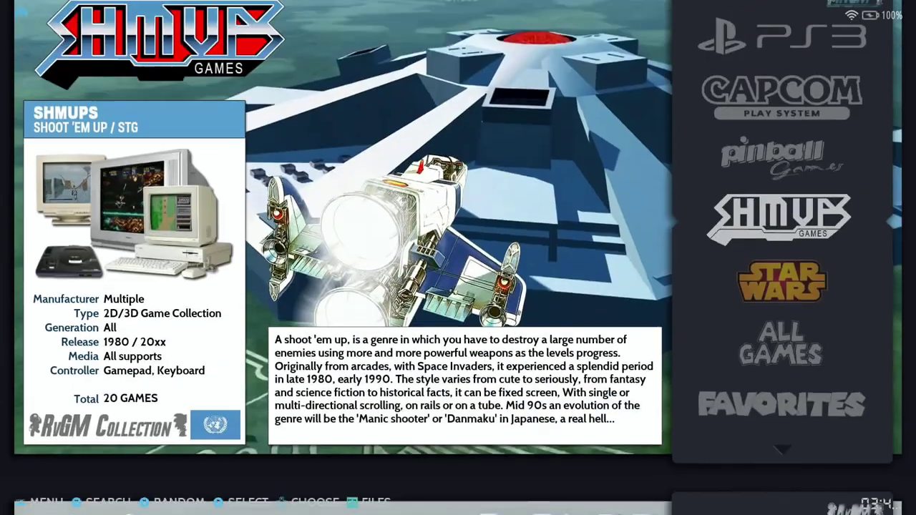
Enter the STAR WARS collection with its custom logo and launch the Star Wars game
key(Down)
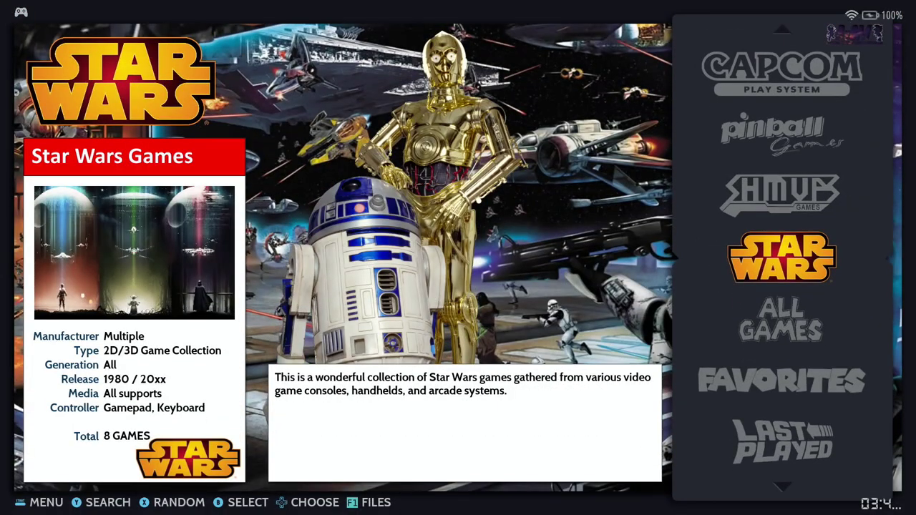
key(Return)
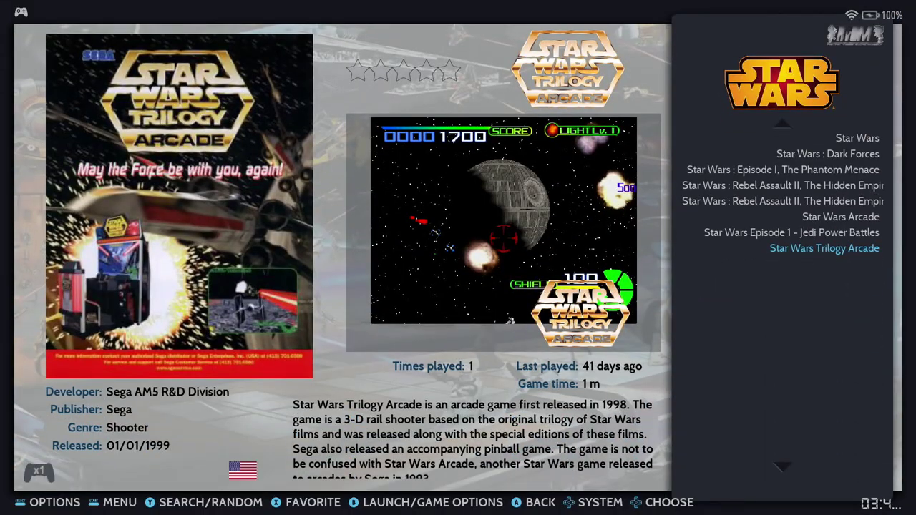
key(Down)
key(Return)
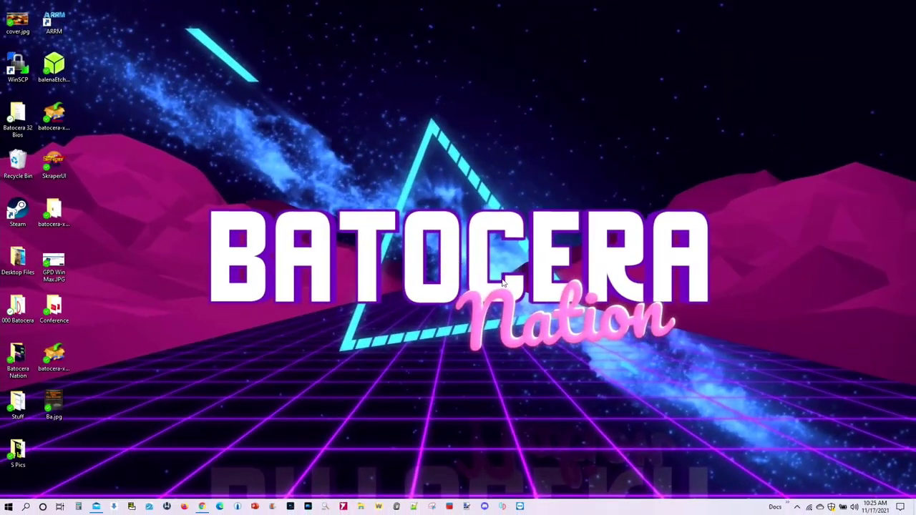
Open the wiki's game_collection_settings page and scroll to the Custom collections section
click(202, 508)
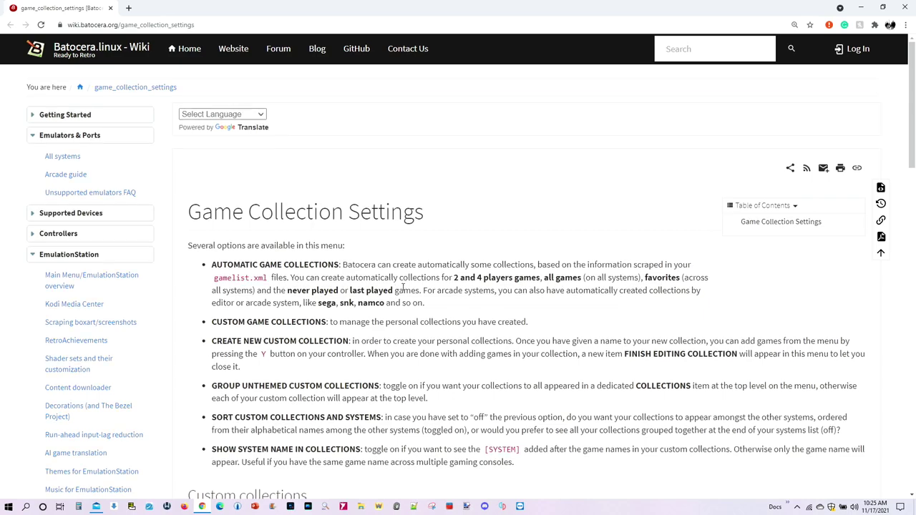
scroll(394, 265, down, 3)
scroll(391, 275, down, 1)
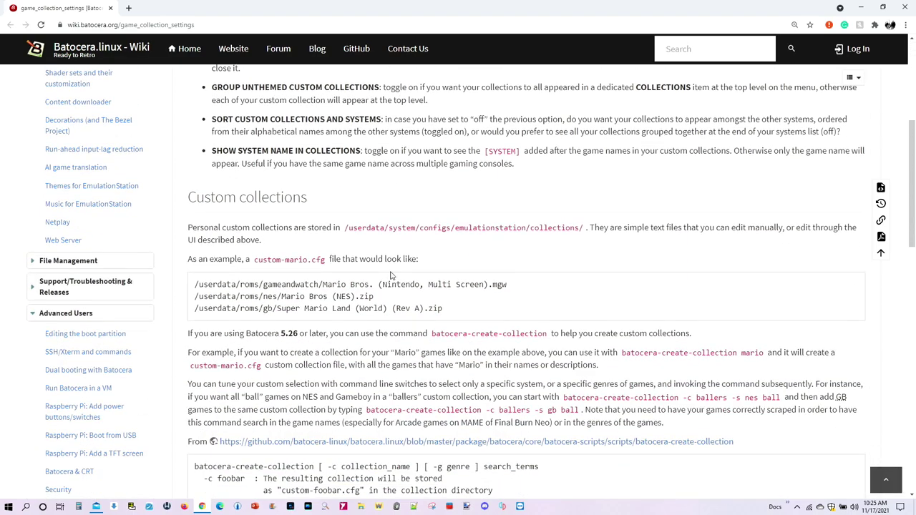
scroll(326, 348, down, 2)
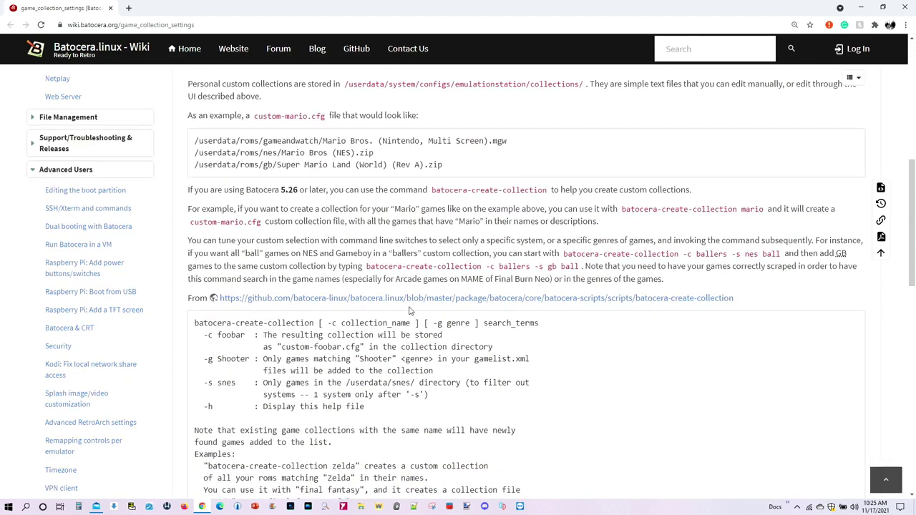
scroll(393, 299, down, 3)
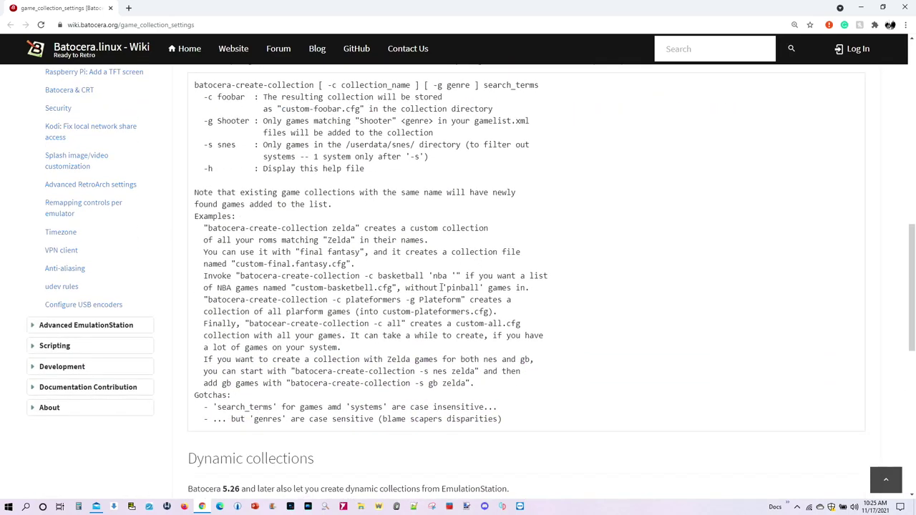
scroll(439, 294, down, 5)
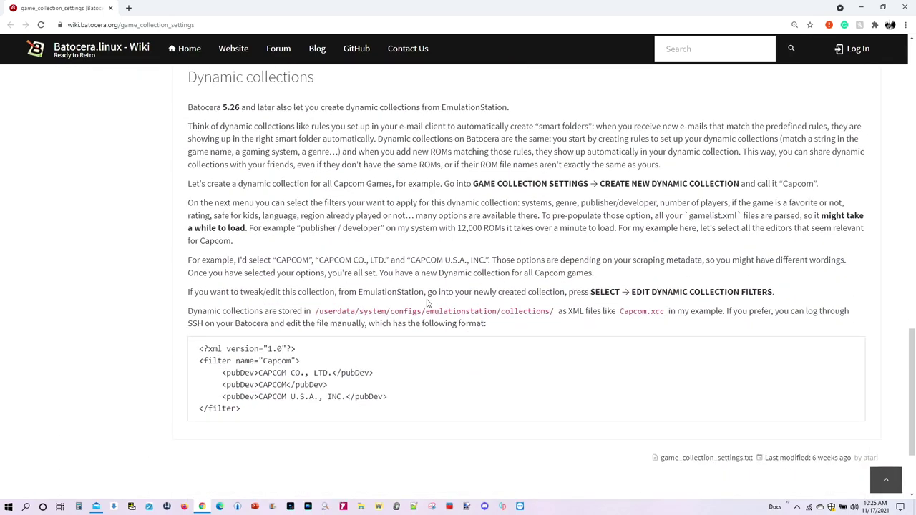
scroll(433, 309, up, 8)
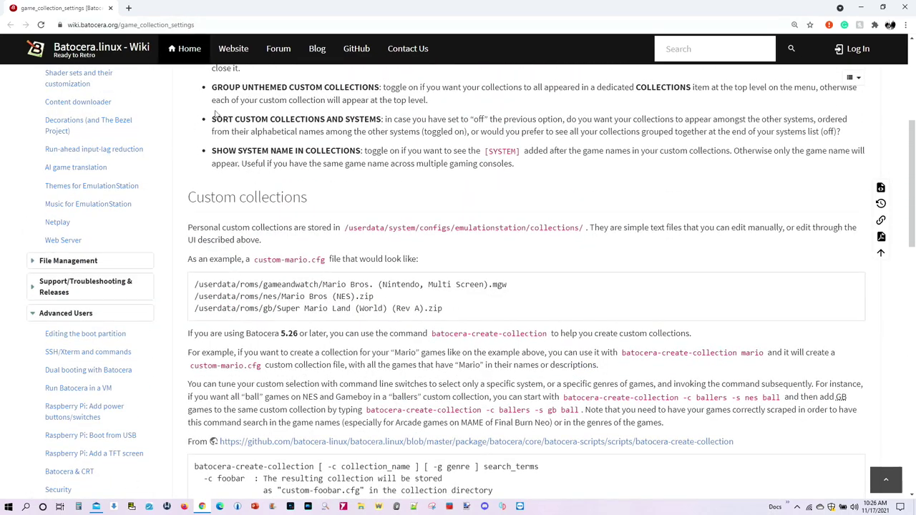
scroll(390, 232, up, 2)
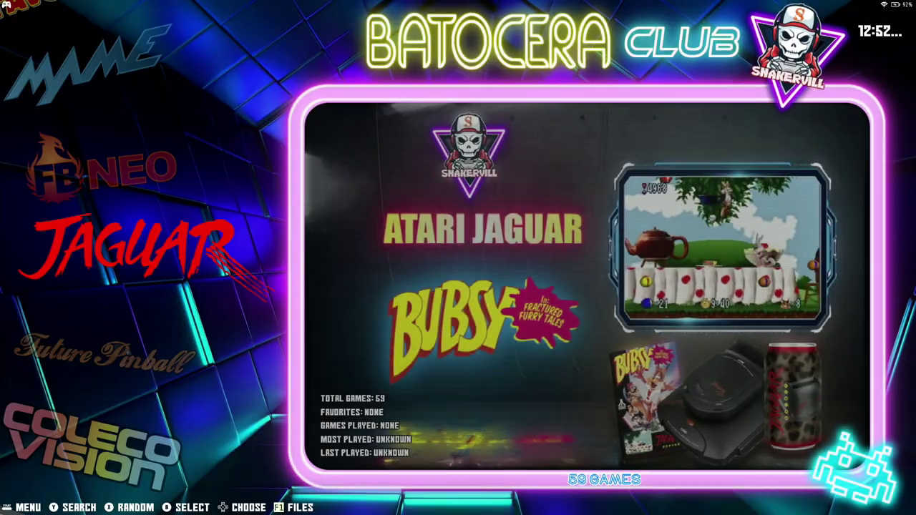
From the Main Menu, enter GAME COLLECTION SETTINGS
key(Escape)
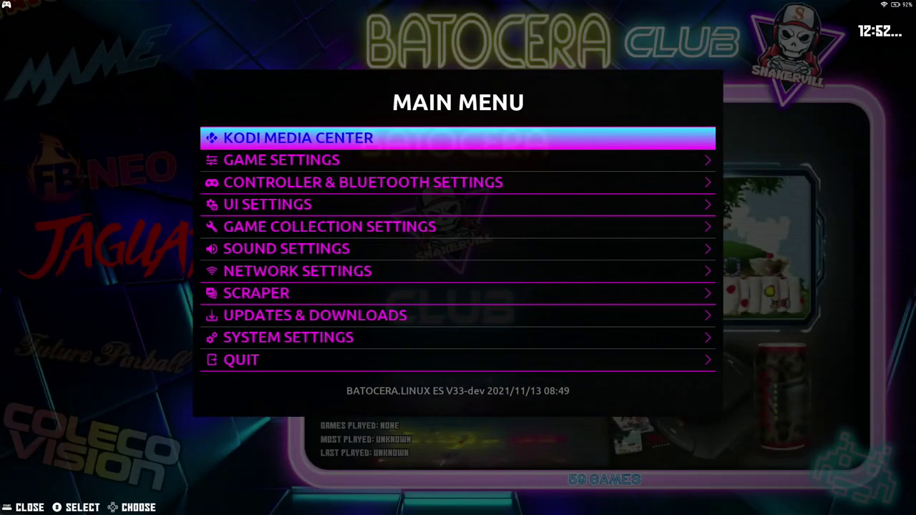
key(Down)
key(Down)
key(Down)
key(Down)
key(Return)
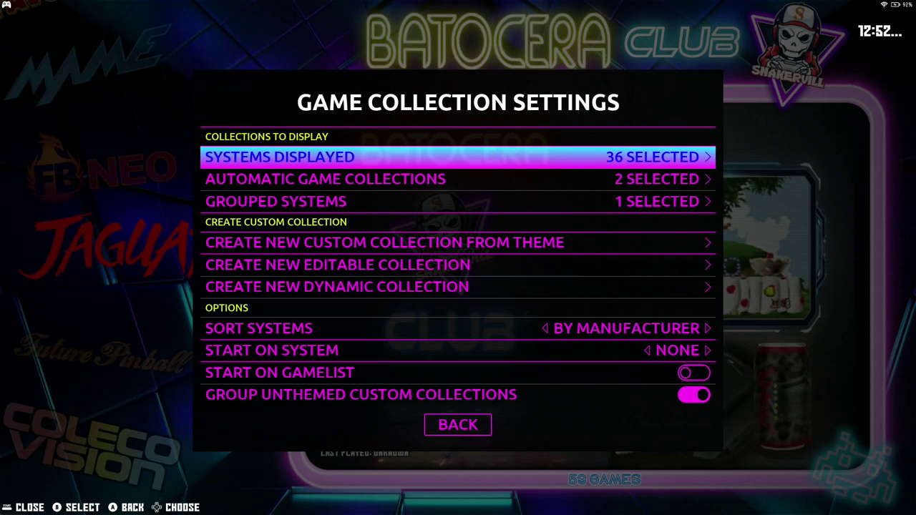
In Systems Displayed, browse down to Sega Saturn, return to Atari Jaguar and untick it
key(Return)
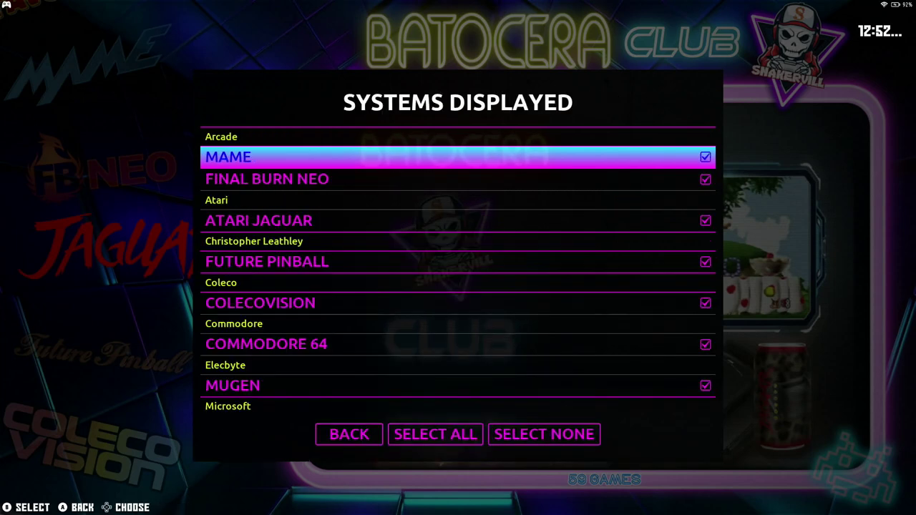
key(Down)
key(Down)
key(Down)
key(Down)
key(Down)
key(Down)
key(Down)
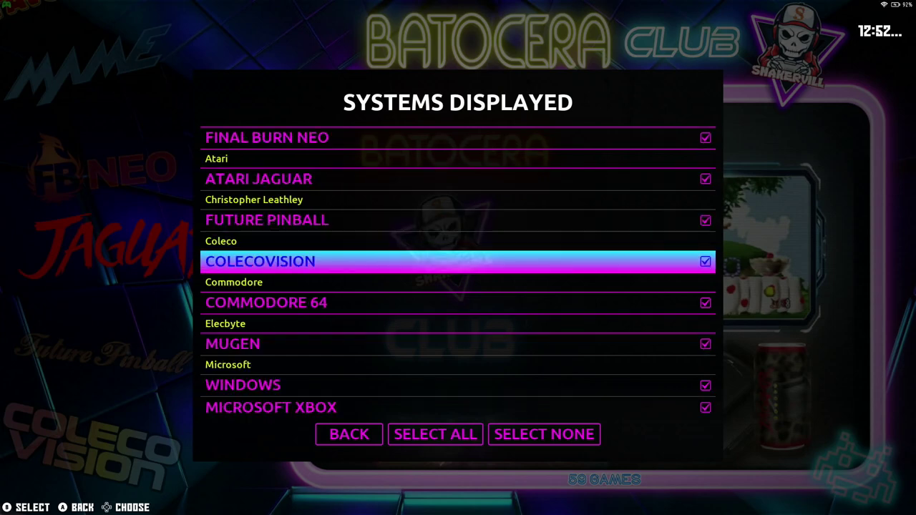
key(Down)
key(Down)
key(Down)
key(Down)
key(Down)
key(Down)
key(Down)
key(Down)
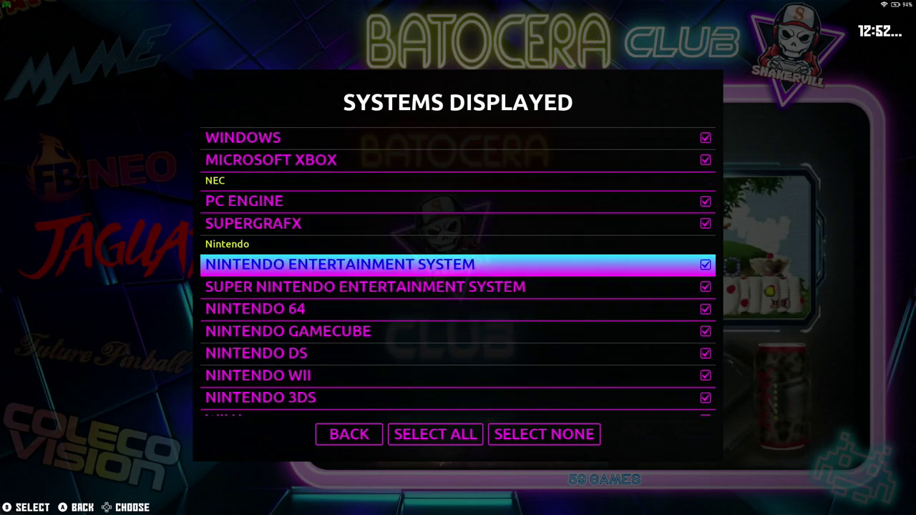
key(Down)
key(Down)
key(Down)
key(Down)
key(Down)
key(Down)
key(Down)
key(Down)
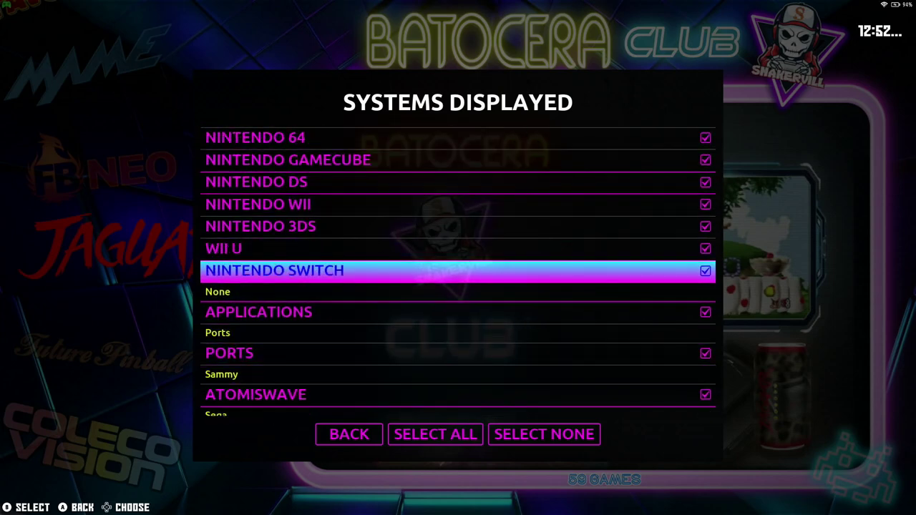
key(Down)
key(Down)
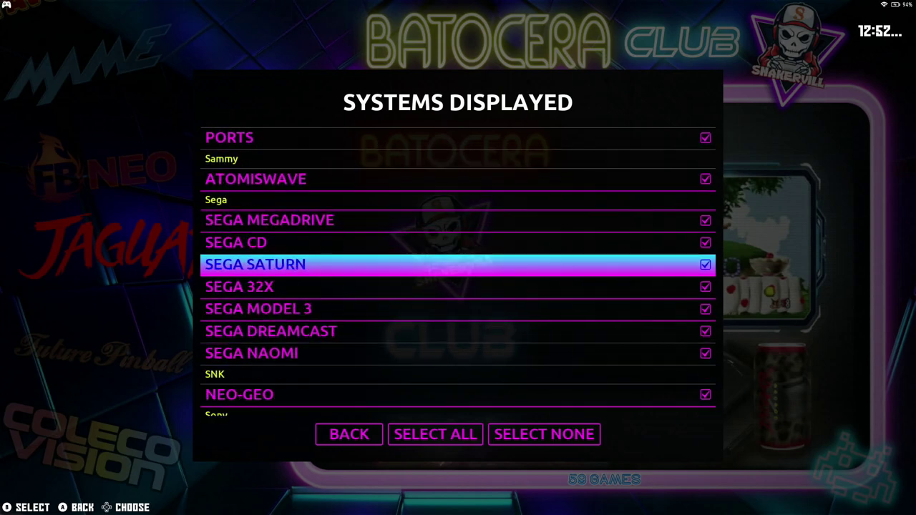
key(Up)
key(Up)
key(Up)
key(Up)
key(Up)
key(Up)
key(Up)
key(Up)
key(Up)
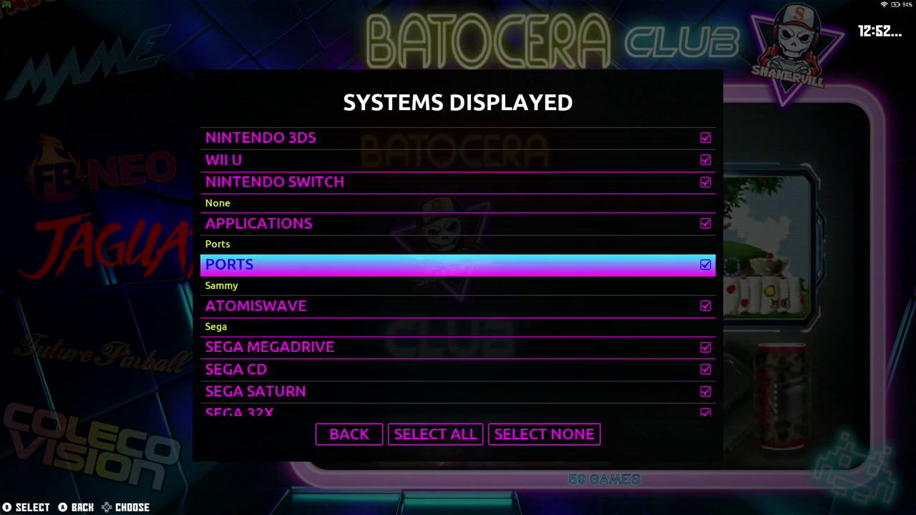
key(Up)
key(Up)
key(Up)
key(Up)
key(Up)
key(Up)
key(Up)
key(Up)
key(Up)
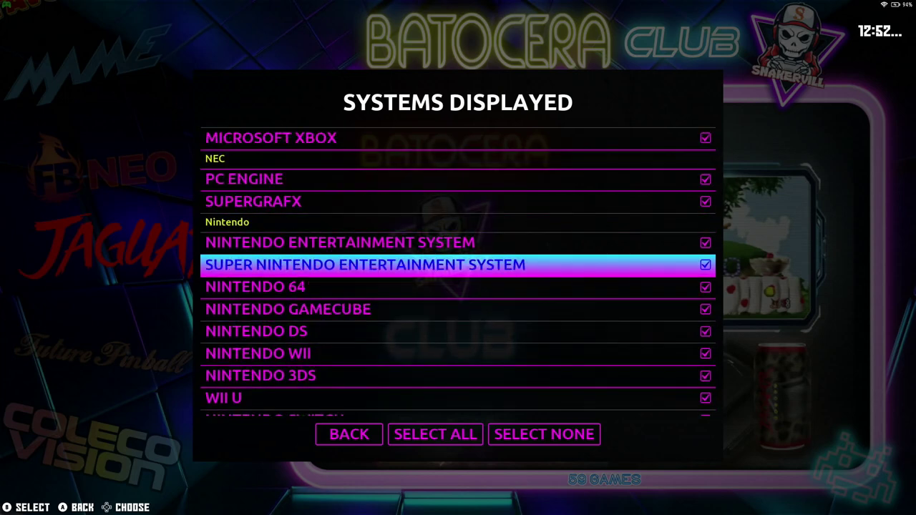
key(Up)
key(Up)
key(Up)
key(Up)
key(Up)
key(Up)
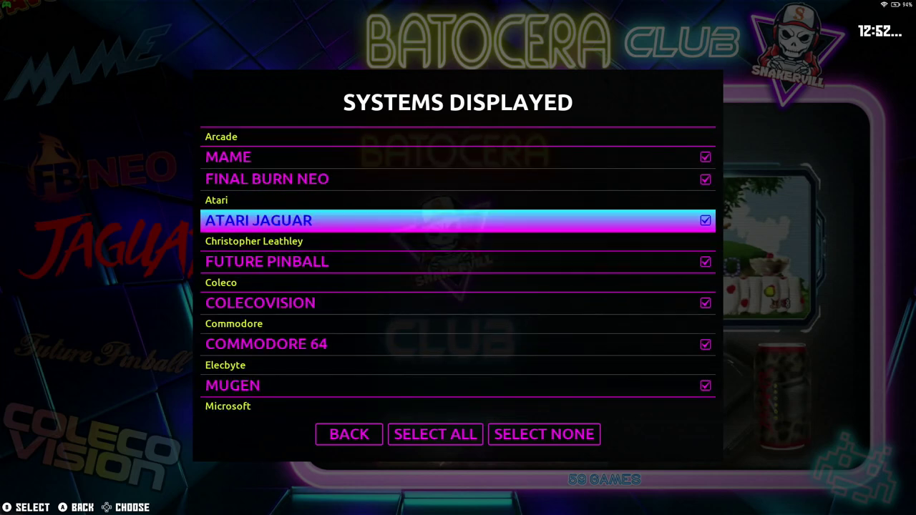
key(Down)
Apply the change on the carousel, then reopen Main Menu > Game Collection Settings
key(Escape)
key(Escape)
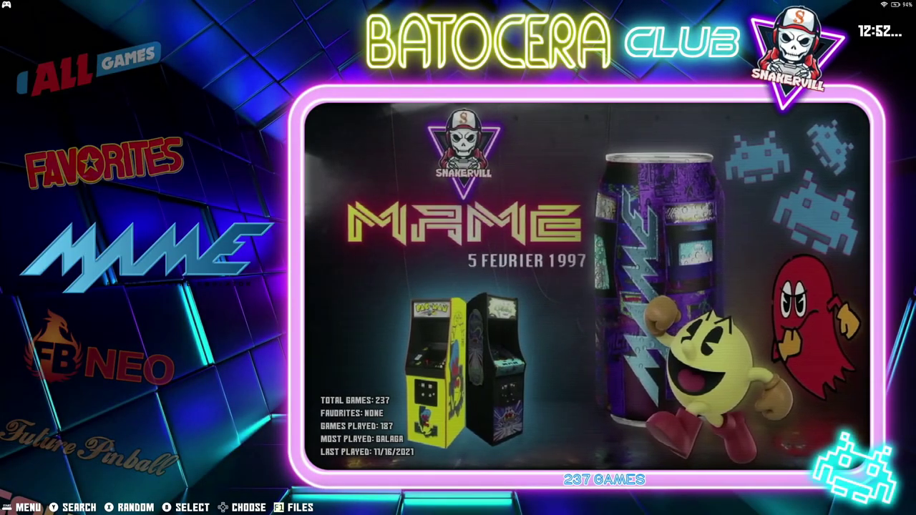
key(Escape)
key(Down)
key(Down)
key(Down)
key(Down)
key(Return)
In Systems Displayed, tick Atari Jaguar again to reach 36 selected
key(Return)
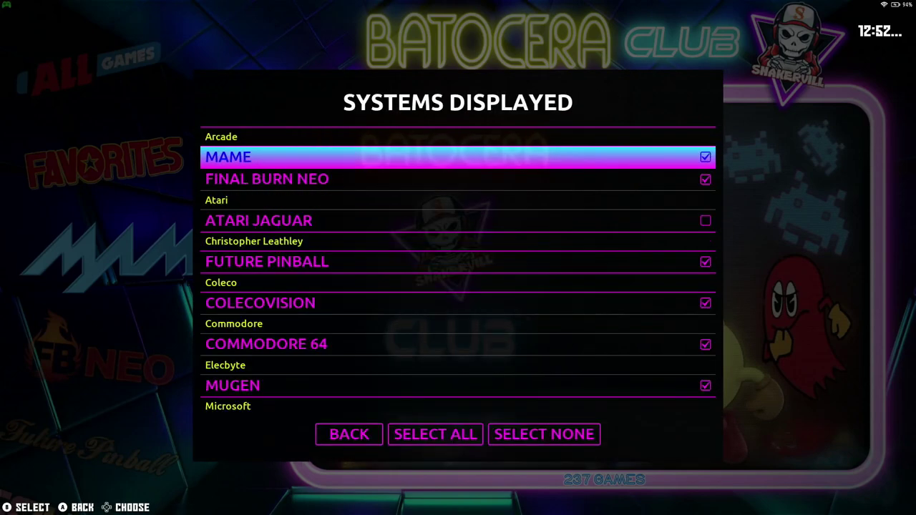
key(Down)
key(Down)
key(Return)
key(Down)
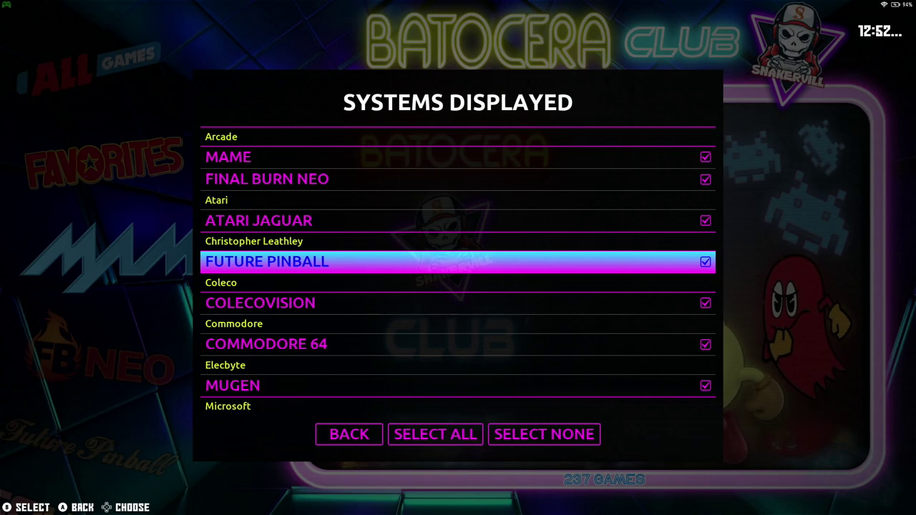
key(Down)
key(Down)
key(Down)
key(Down)
key(Escape)
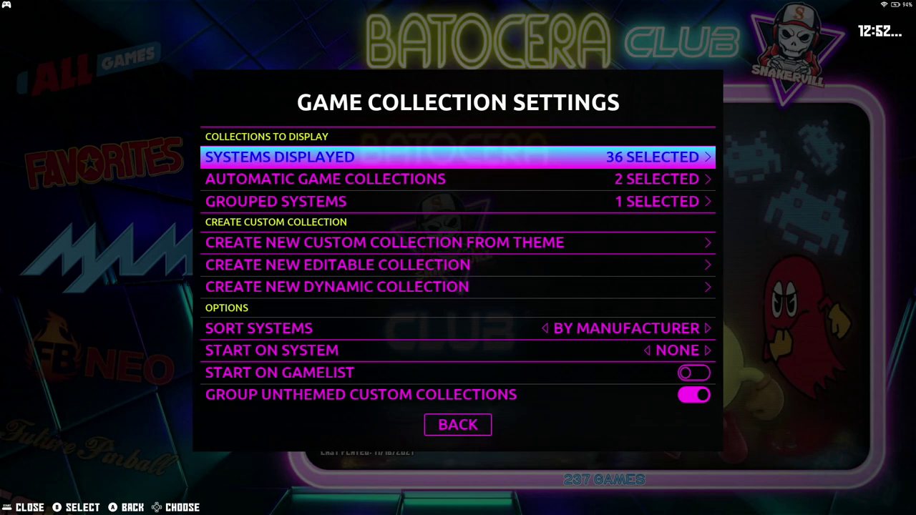
Browse the Automatic Game Collections list unchanged, then close settings to the All Games carousel
key(Down)
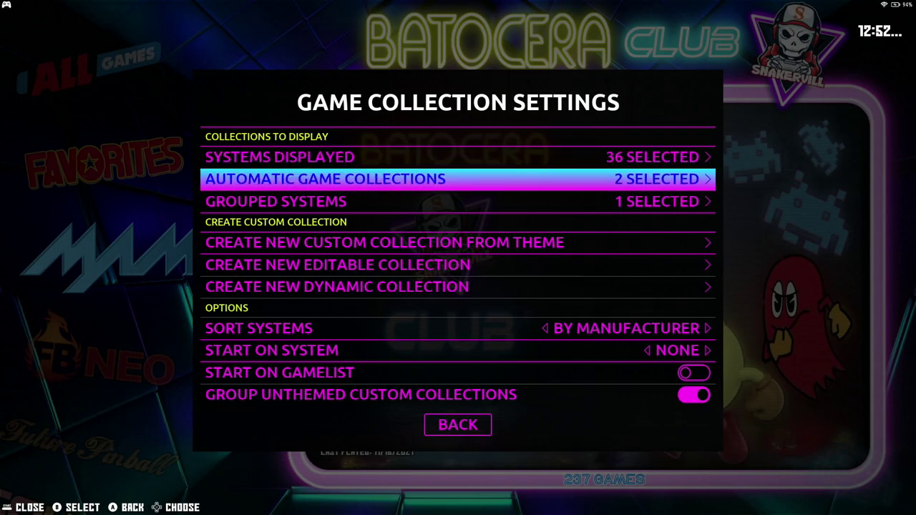
key(Return)
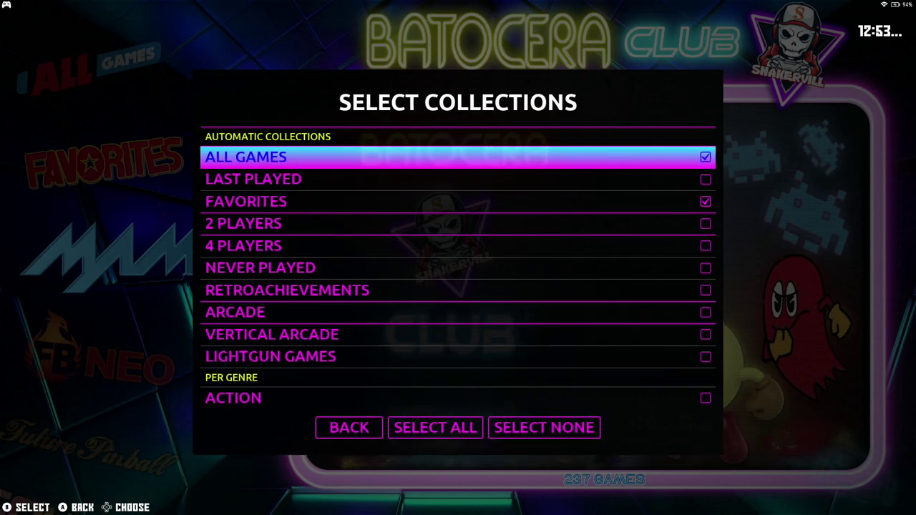
key(Down)
key(Down)
key(Down)
key(Down)
key(Down)
key(Down)
key(Down)
key(Down)
key(Down)
key(Down)
key(Down)
key(Down)
key(Down)
key(Down)
key(Down)
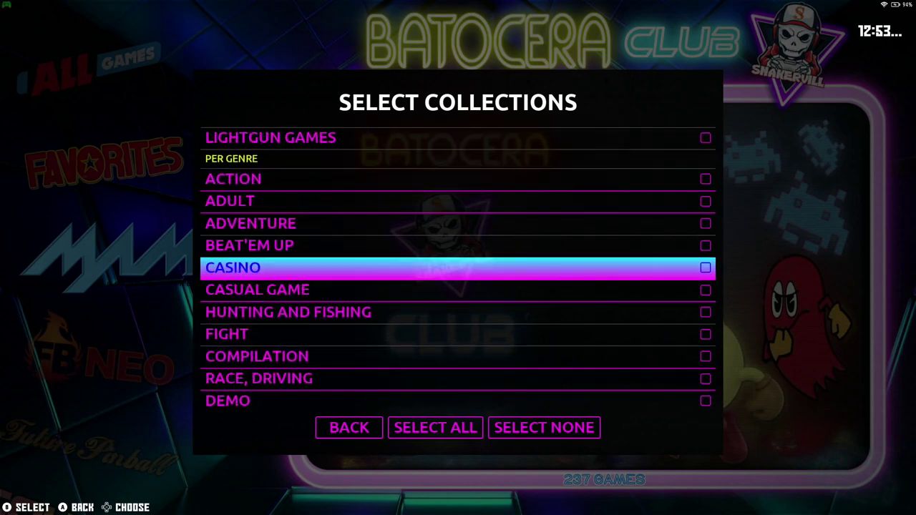
key(Up)
key(Up)
key(Up)
key(Up)
key(Up)
key(Up)
key(Up)
key(Up)
key(Up)
key(Up)
key(Up)
key(Up)
key(Up)
key(Up)
key(Up)
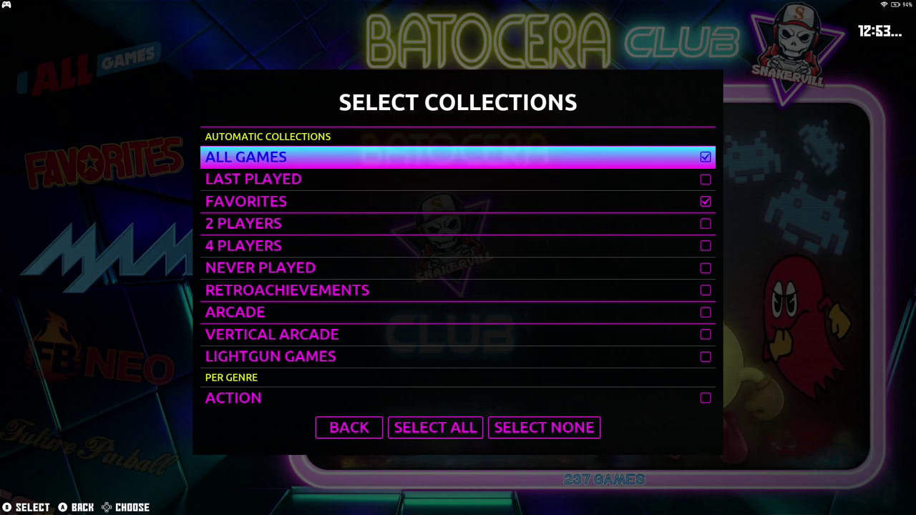
key(Down)
key(Down)
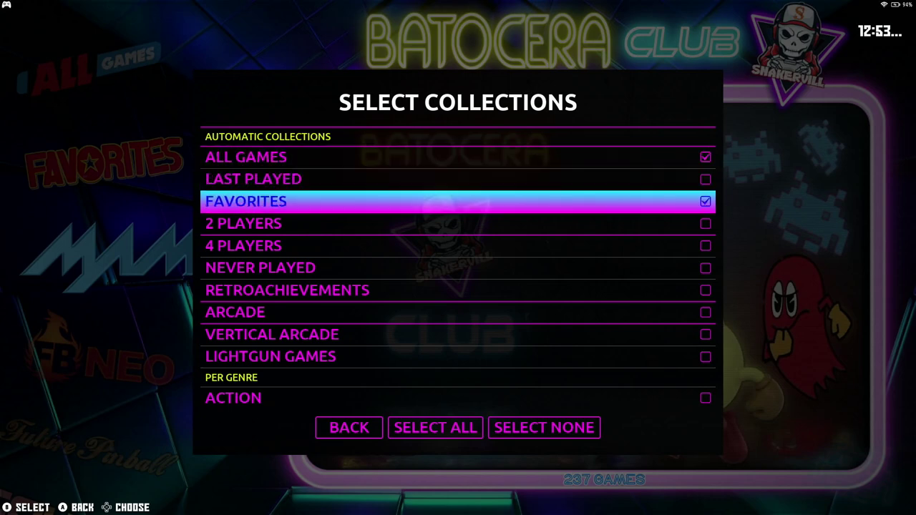
key(Escape)
key(Escape)
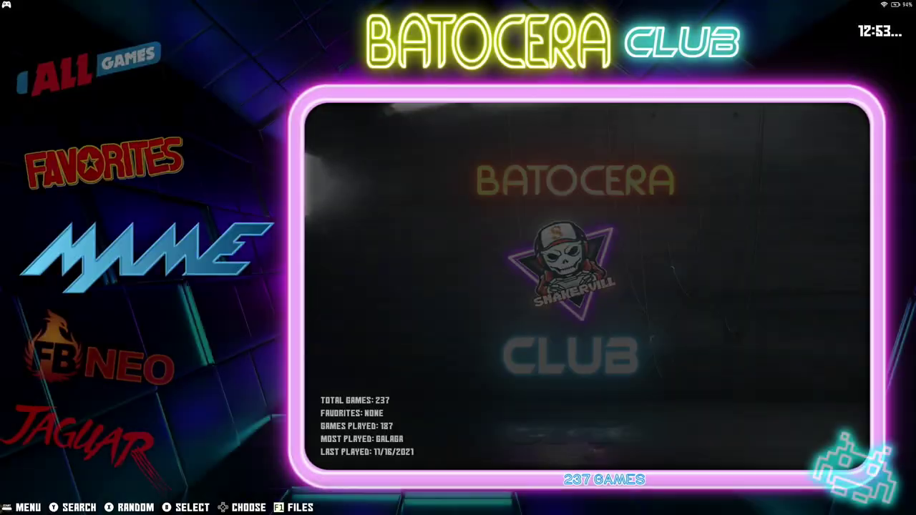
From ALL GAMES, go to Main Menu > Game Collection Settings > Automatic Game Collections
key(Up)
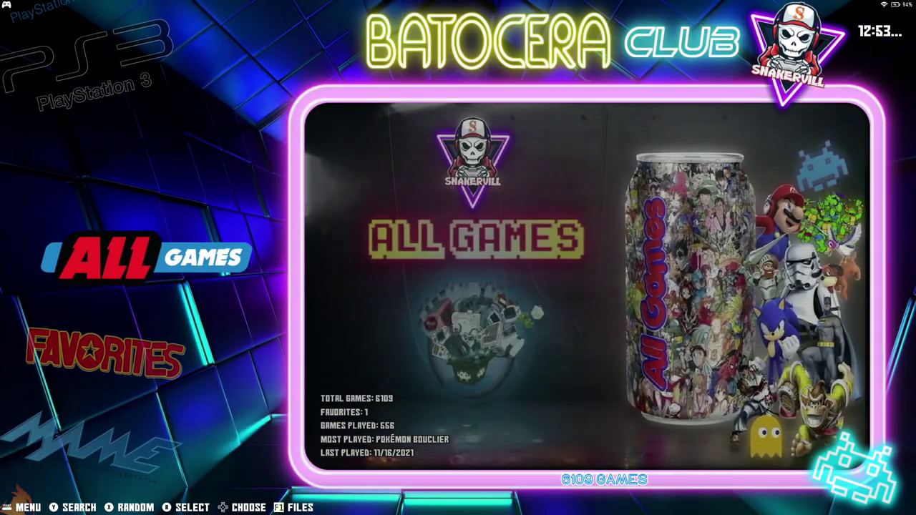
key(Return)
key(Down)
key(Down)
key(Down)
key(Down)
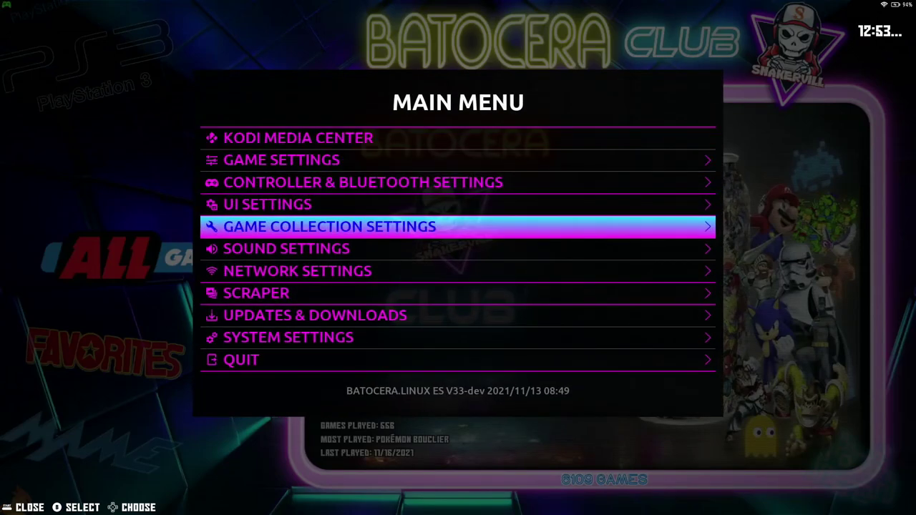
key(Return)
key(Down)
key(Return)
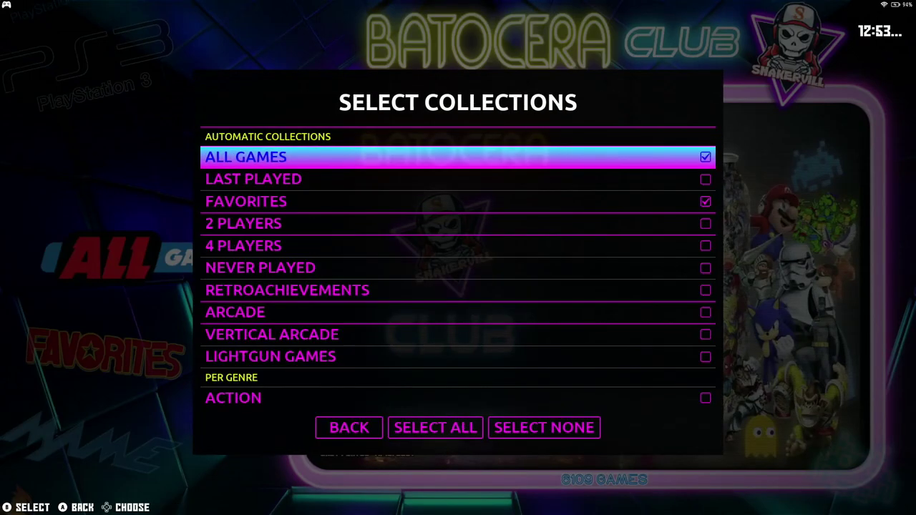
Untick ALL GAMES and FAVORITES, tick LAST PLAYED, and view its 50 games
key(Down)
key(Down)
key(Return)
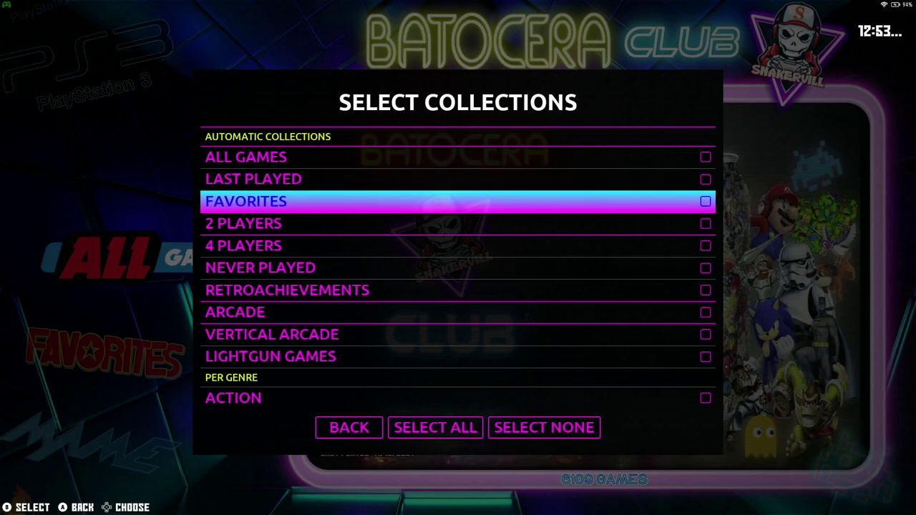
key(Up)
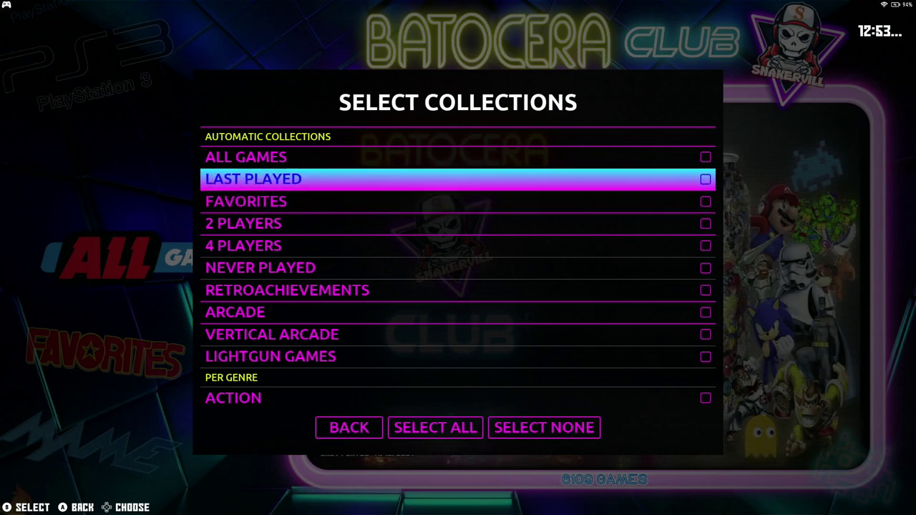
key(Escape)
key(Escape)
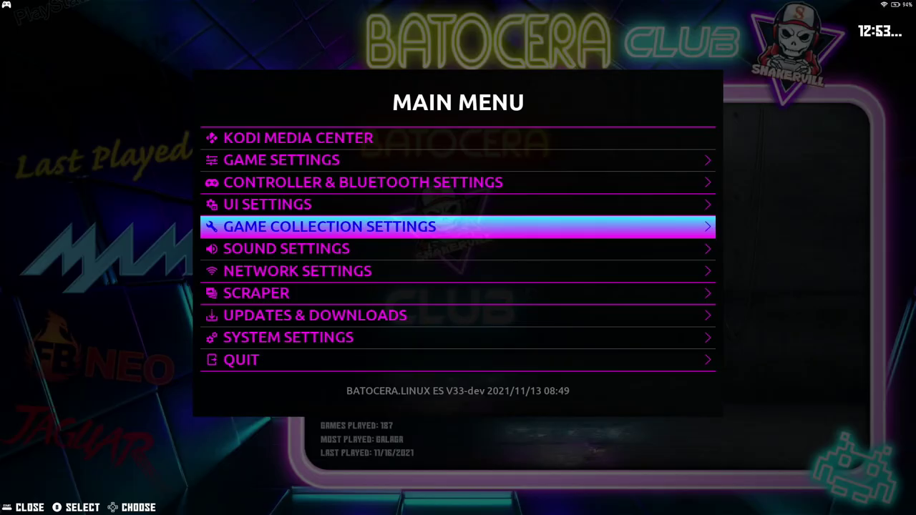
key(Escape)
key(Up)
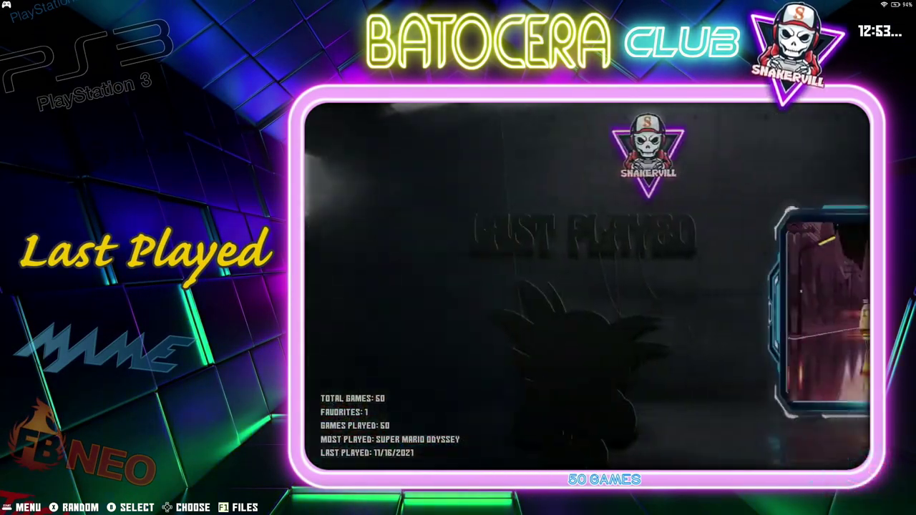
Go to Main Menu > Game Collection Settings > Automatic Game Collections
key(Return)
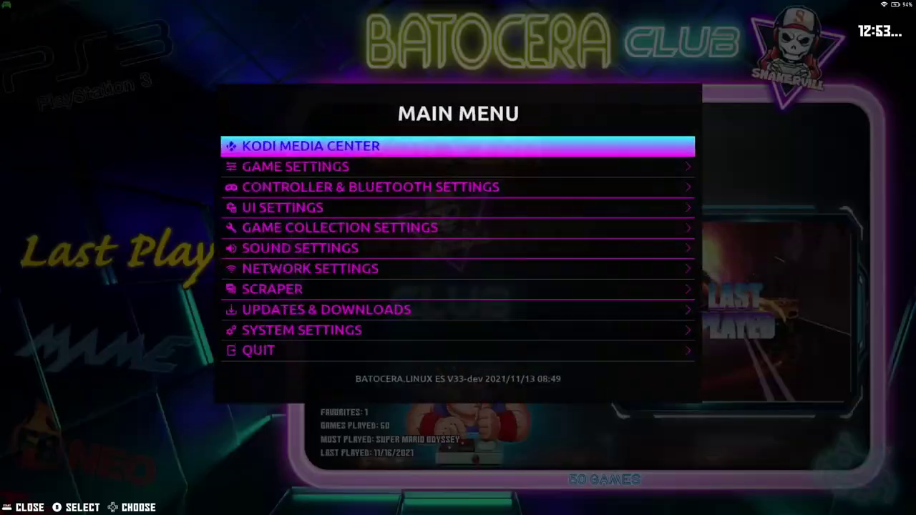
key(Down)
key(Down)
key(Down)
key(Down)
key(Return)
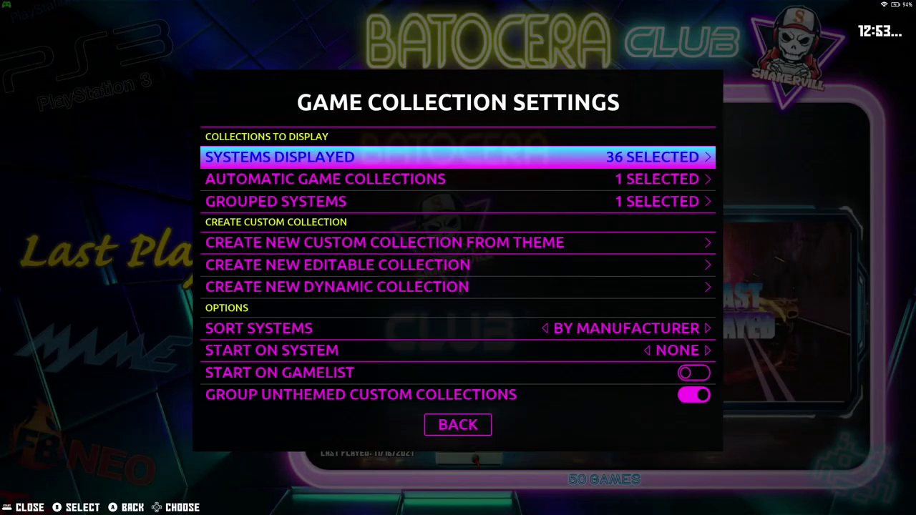
key(Down)
key(Return)
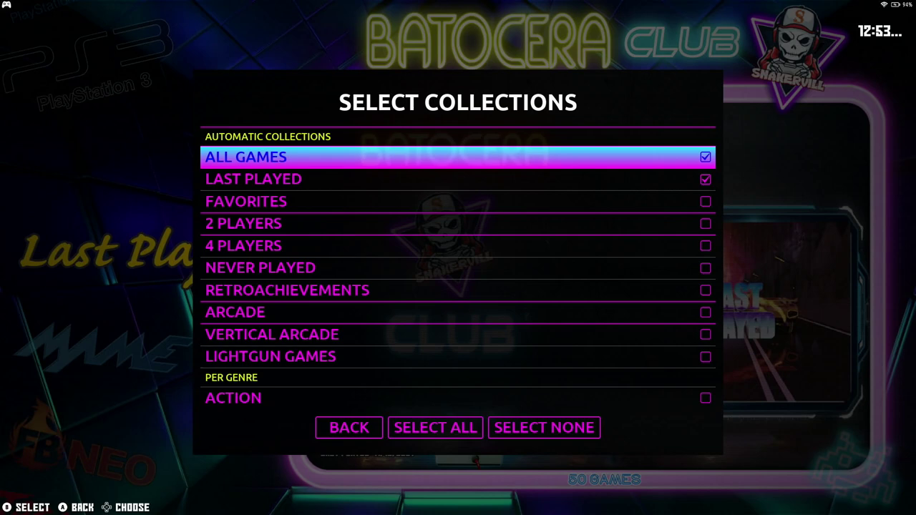
Tick Favorites and Lightgun Games, then view the new 29-game Lightgun Games collection
key(Down)
key(Down)
key(Down)
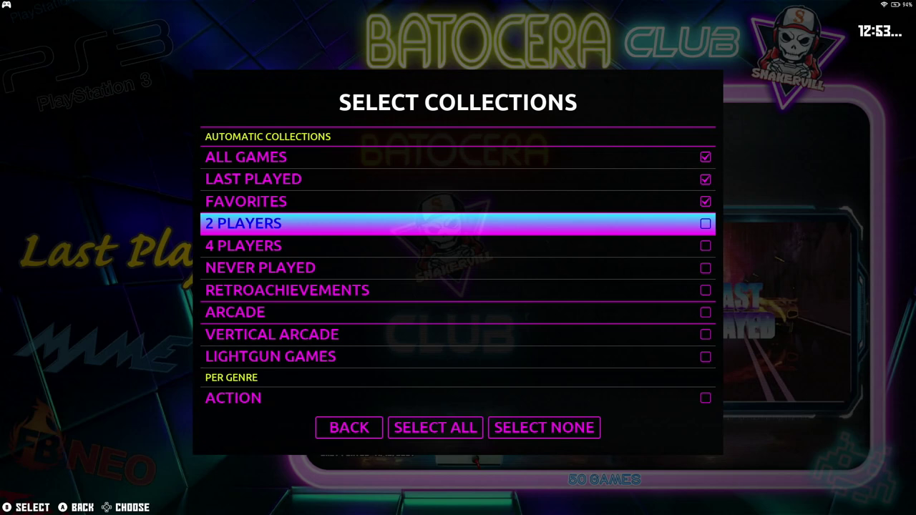
key(Down)
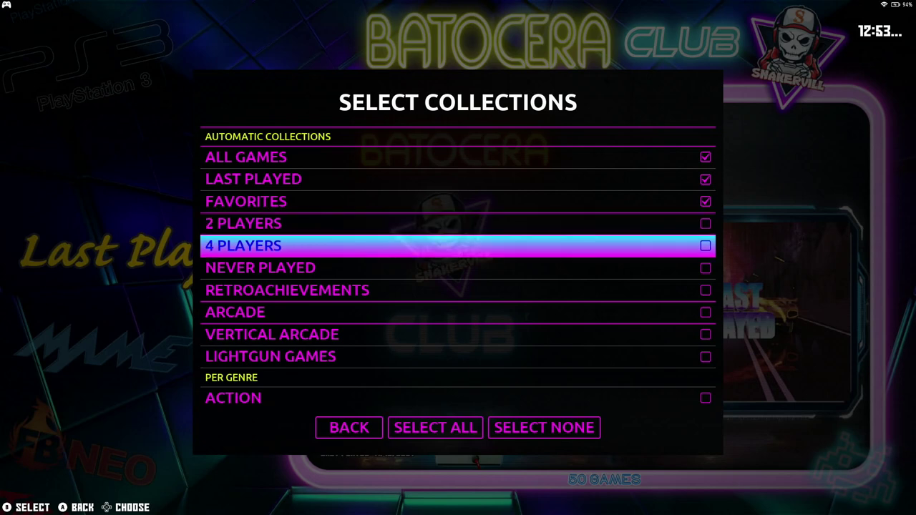
key(Down)
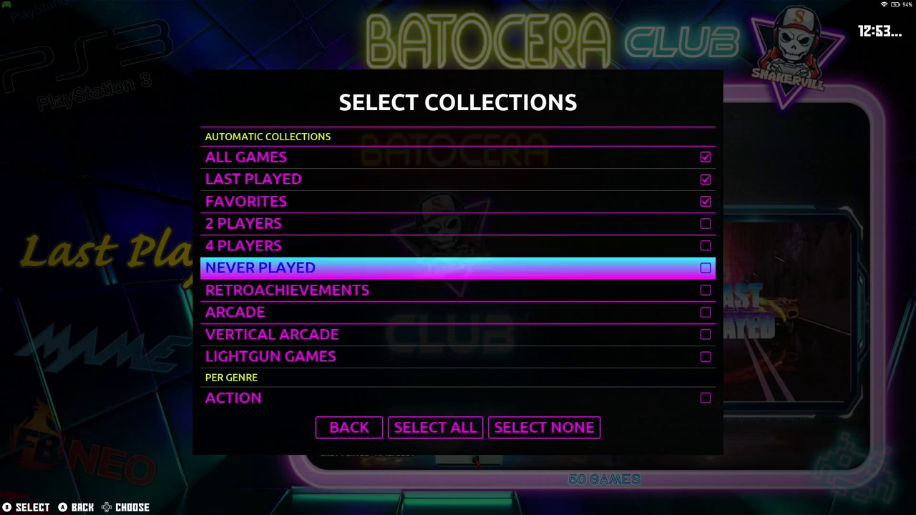
key(Down)
key(Down)
key(Down)
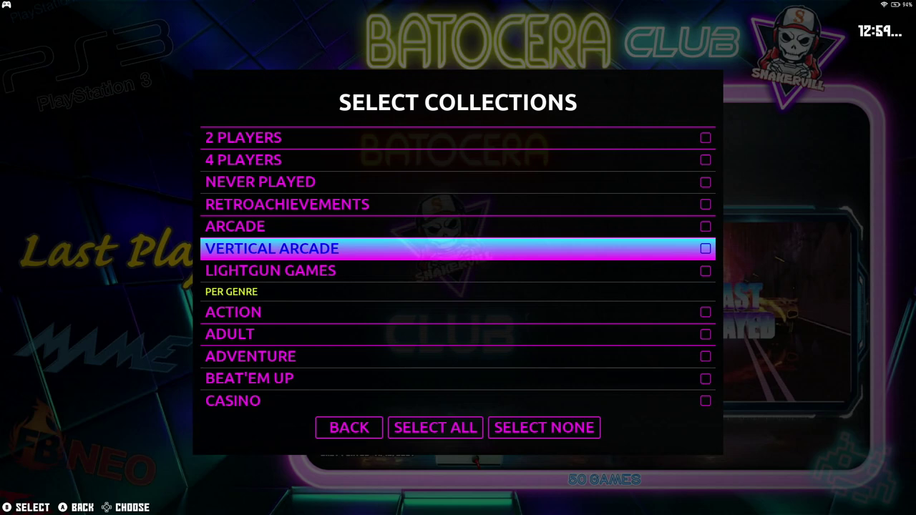
key(Down)
key(Up)
key(Down)
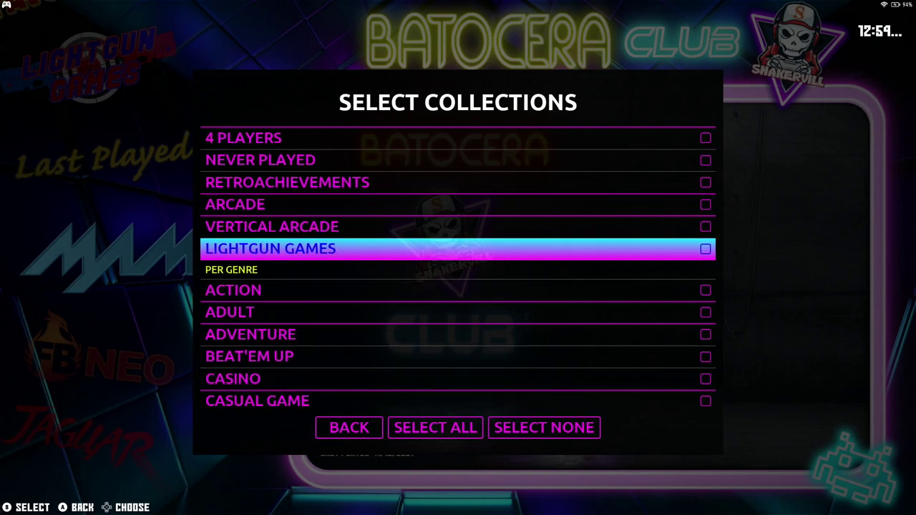
key(Escape)
key(Escape)
key(Escape)
key(Up)
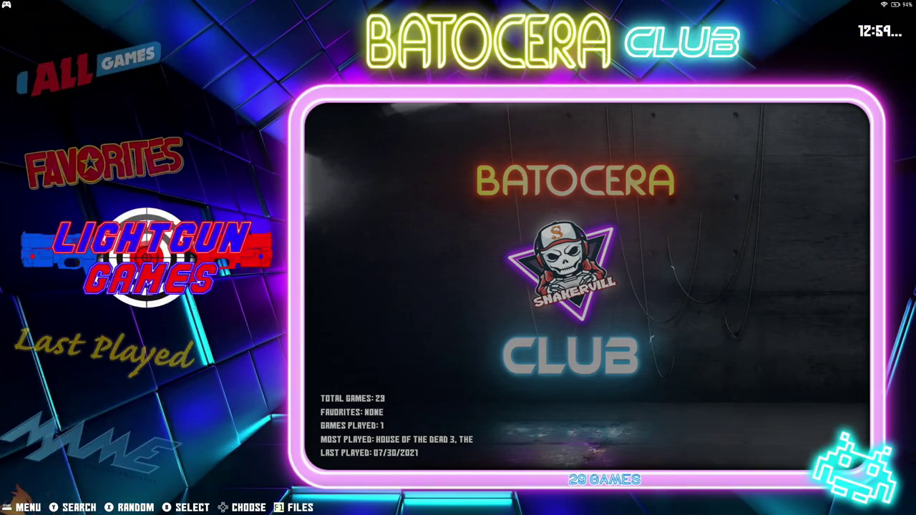
key(Return)
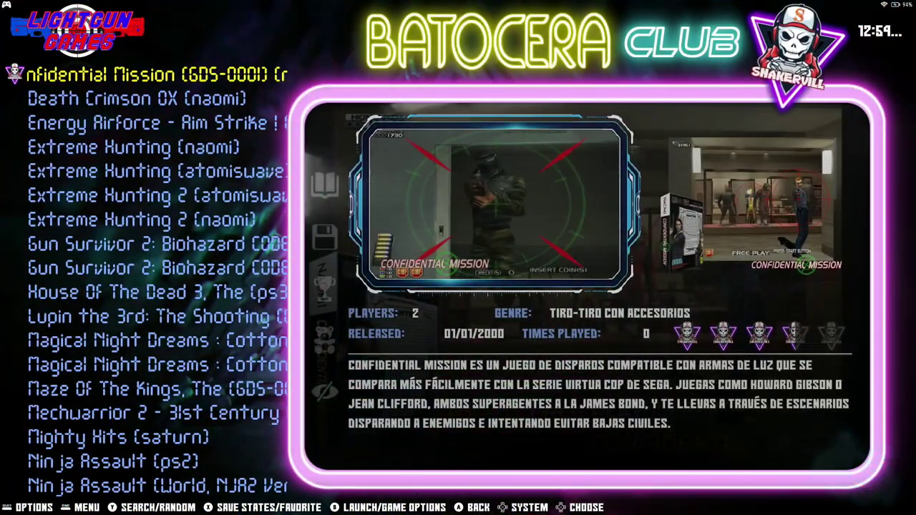
key(Down)
key(Down)
key(Down)
key(Down)
key(Down)
key(Down)
key(Down)
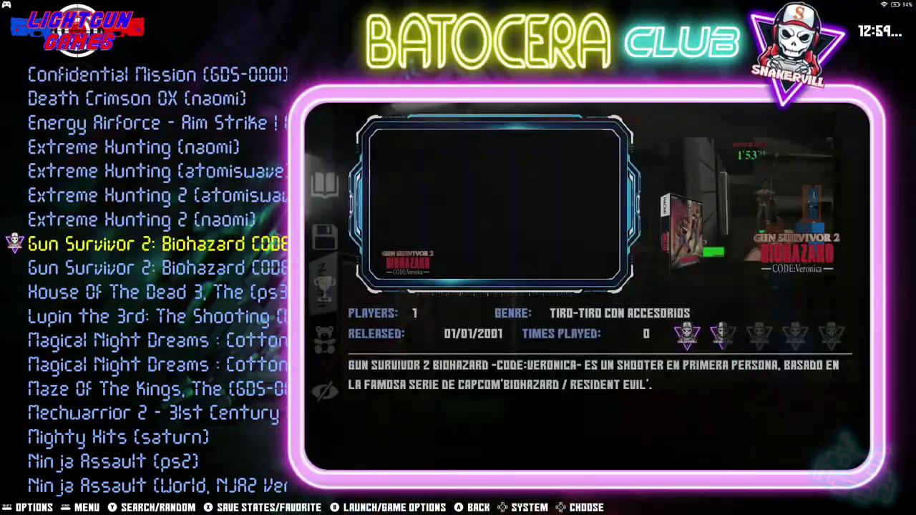
key(Up)
key(Up)
key(Up)
key(Up)
key(Up)
key(Up)
key(Up)
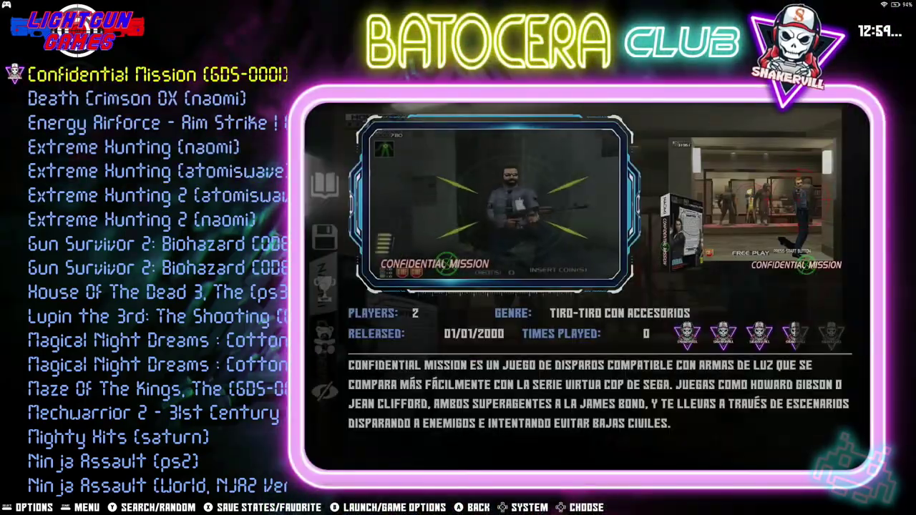
key(BackSpace)
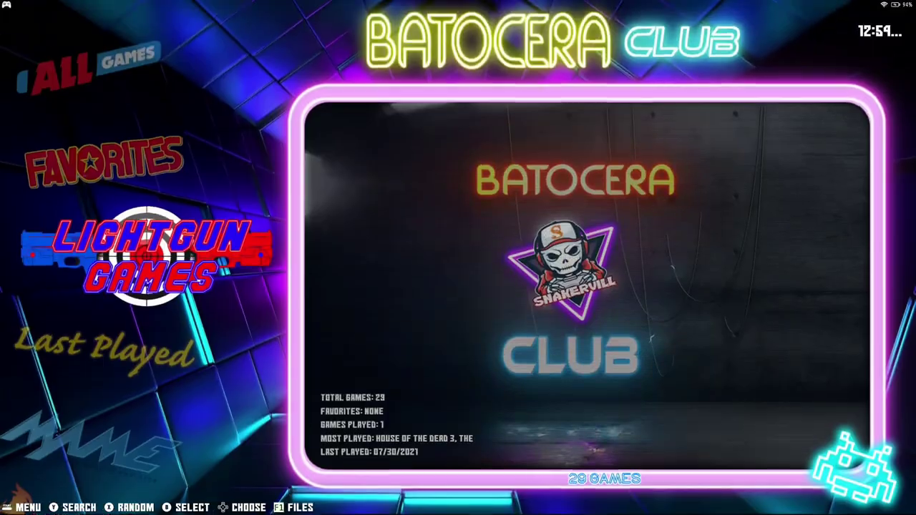
Untick Lightgun Games in the Automatic Game Collections list
key(Escape)
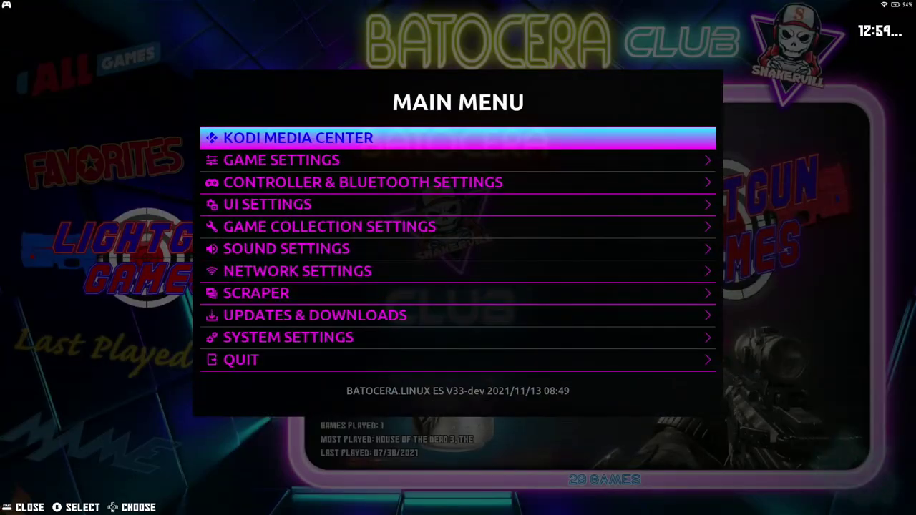
key(Down)
key(Return)
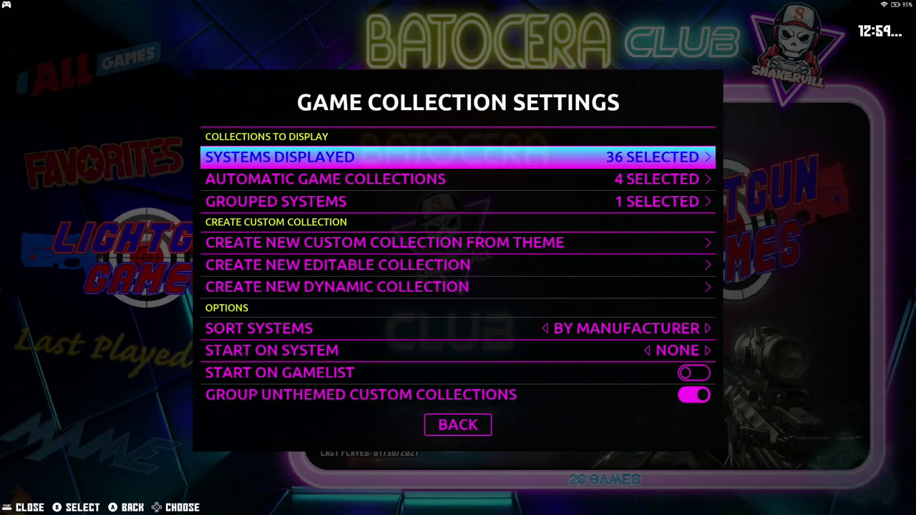
key(Down)
key(Return)
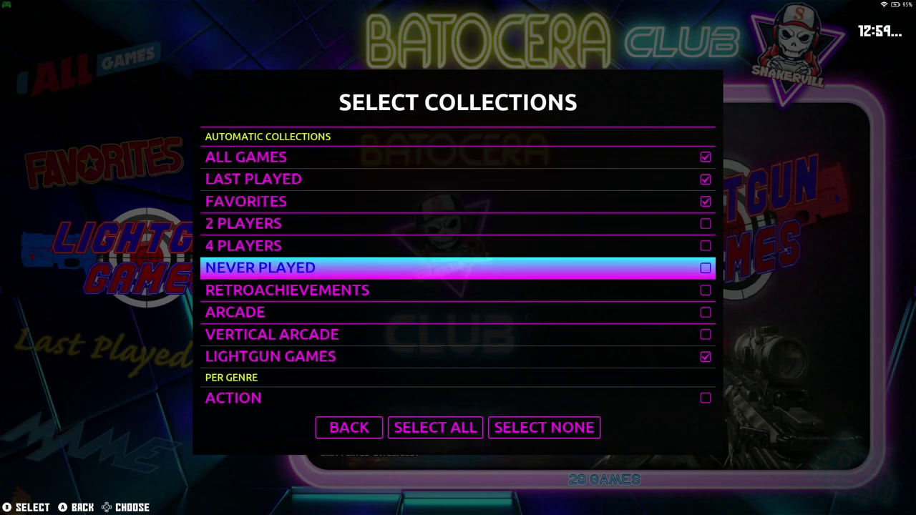
key(Down)
key(Down)
key(Down)
key(Down)
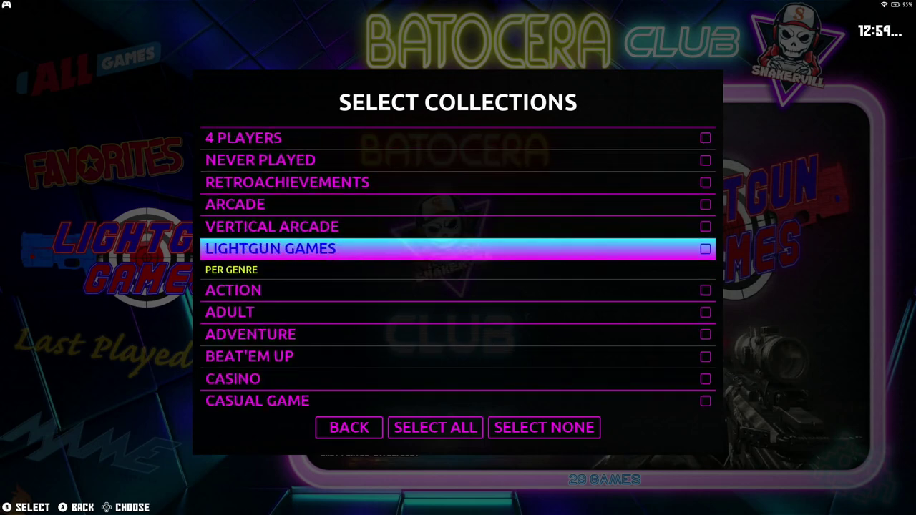
Browse the genre collections and tick Platform
key(Up)
key(Up)
key(Up)
key(Up)
key(Up)
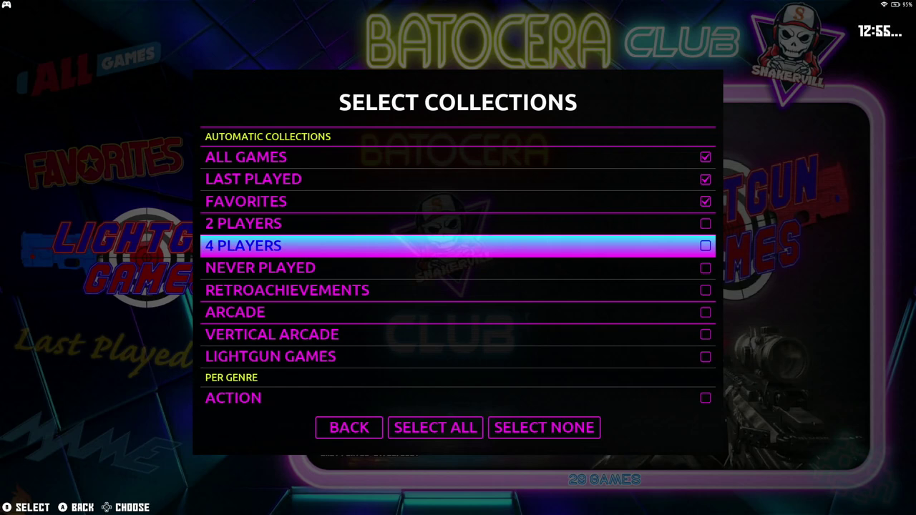
key(Down)
key(Down)
key(Down)
key(Down)
key(Down)
key(Down)
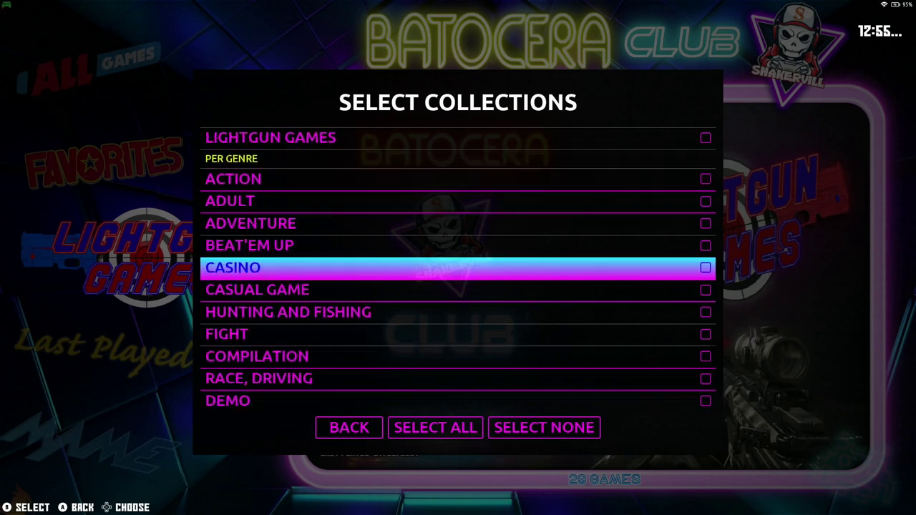
key(Down)
key(Down)
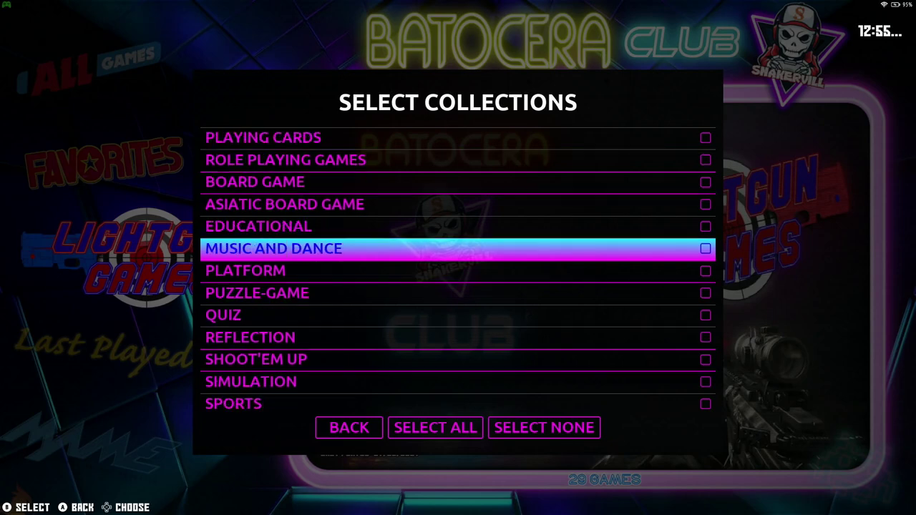
key(Down)
key(Down)
key(Down)
key(Down)
key(Down)
key(Down)
key(Down)
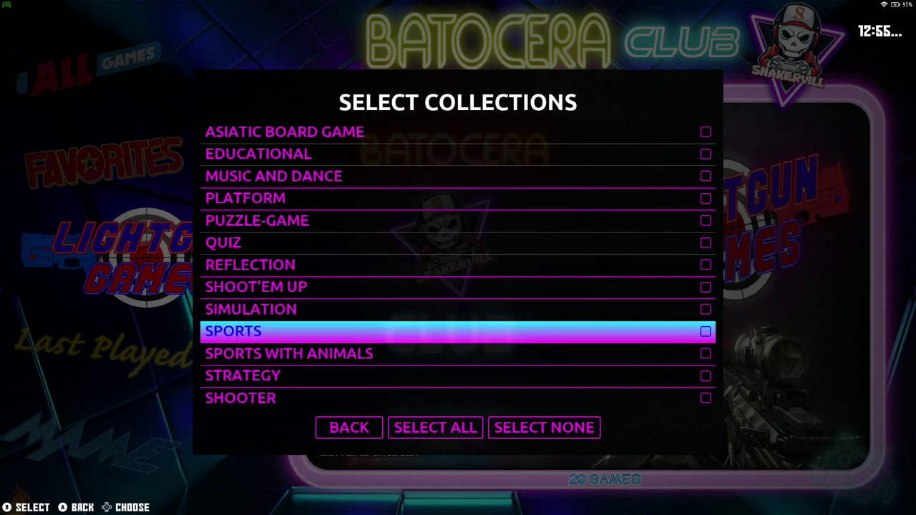
key(Up)
key(Up)
key(Up)
key(Up)
key(Up)
key(Up)
key(Up)
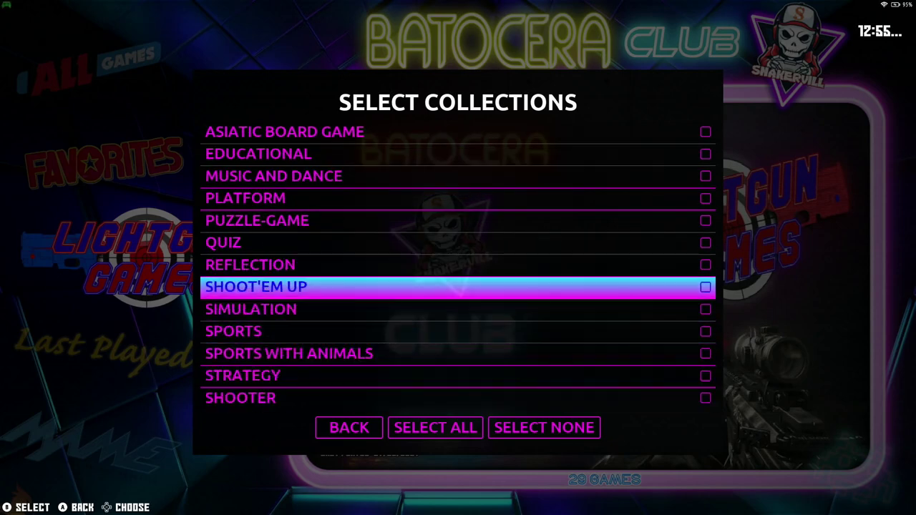
key(Return)
Tick the Casino and Action genre collections, then back out to the main menu
key(Up)
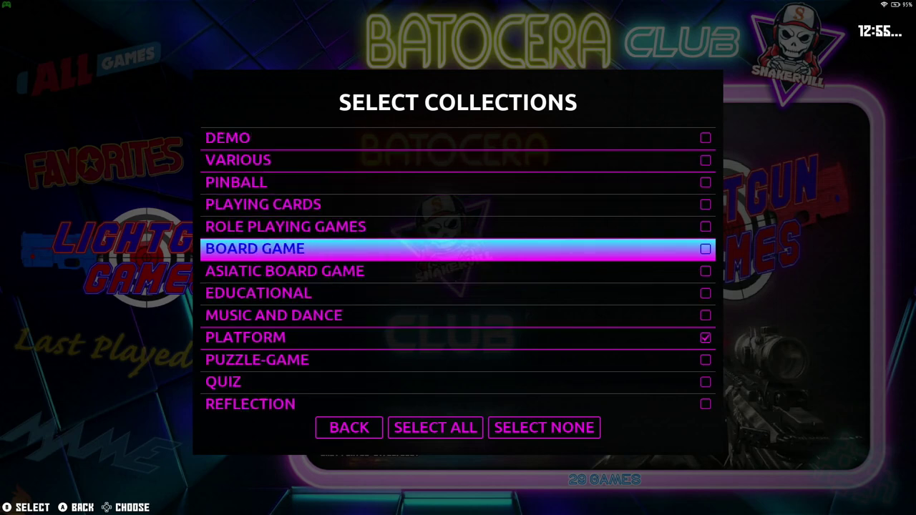
key(Up)
key(Up)
key(Up)
key(Up)
key(Up)
key(Up)
key(Up)
key(Up)
key(Up)
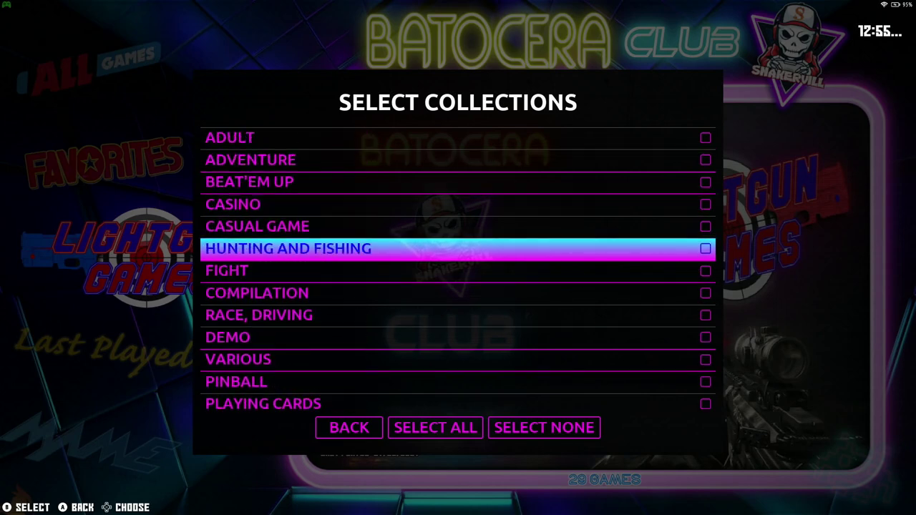
key(Up)
key(Up)
key(Up)
key(Up)
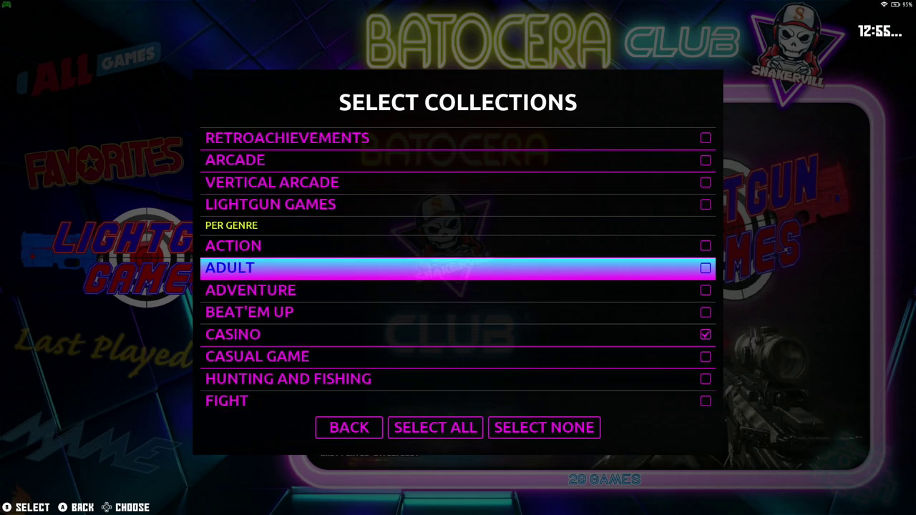
key(Return)
key(Up)
key(Up)
key(Up)
key(Up)
key(Up)
key(Up)
key(Up)
key(Up)
key(Up)
key(Up)
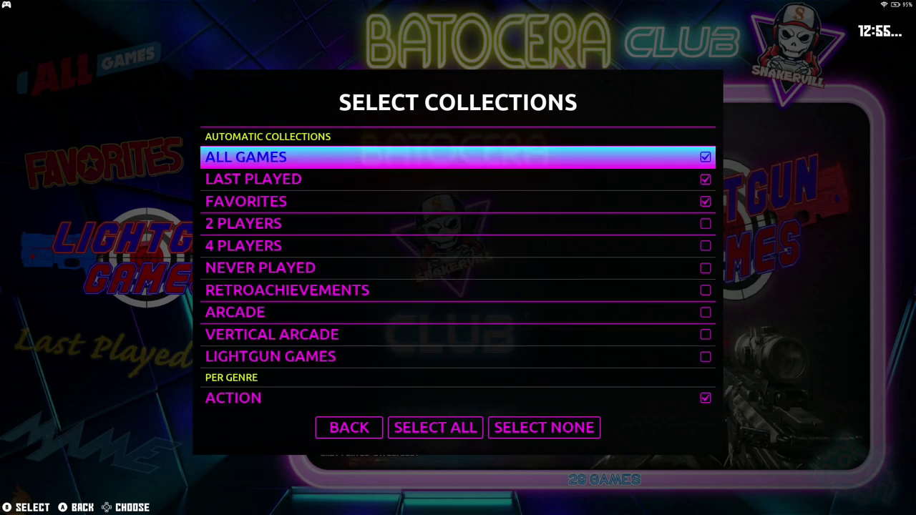
key(Escape)
key(Escape)
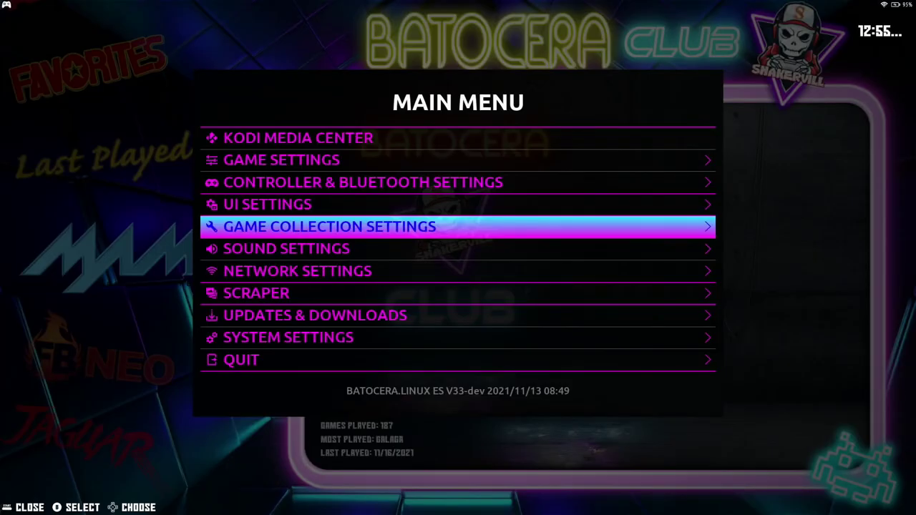
key(Escape)
Scroll the system carousel past Nintendo and Sega to PlayStation 2 (274 games) and open the main menu
key(Down)
key(Down)
key(Down)
key(Down)
key(Down)
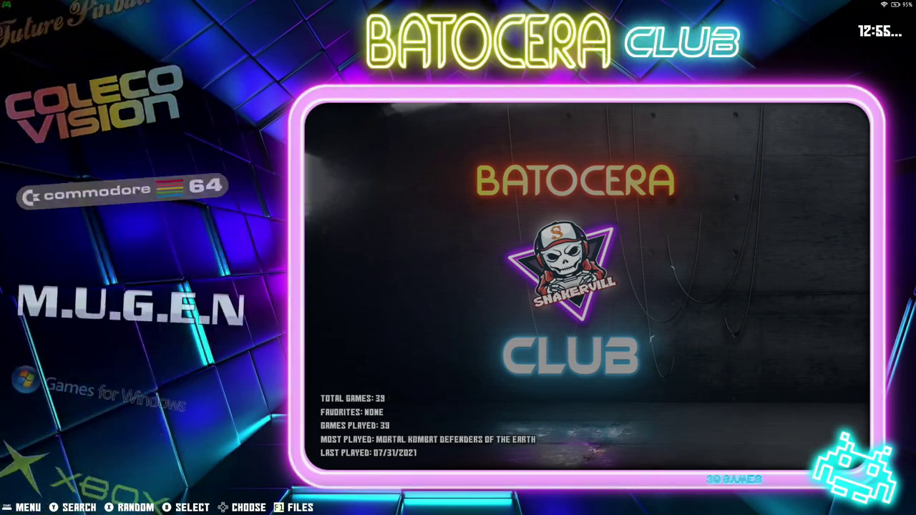
key(Down)
key(Down)
key(Down)
key(Down)
key(Down)
key(Down)
key(Down)
key(Down)
key(Down)
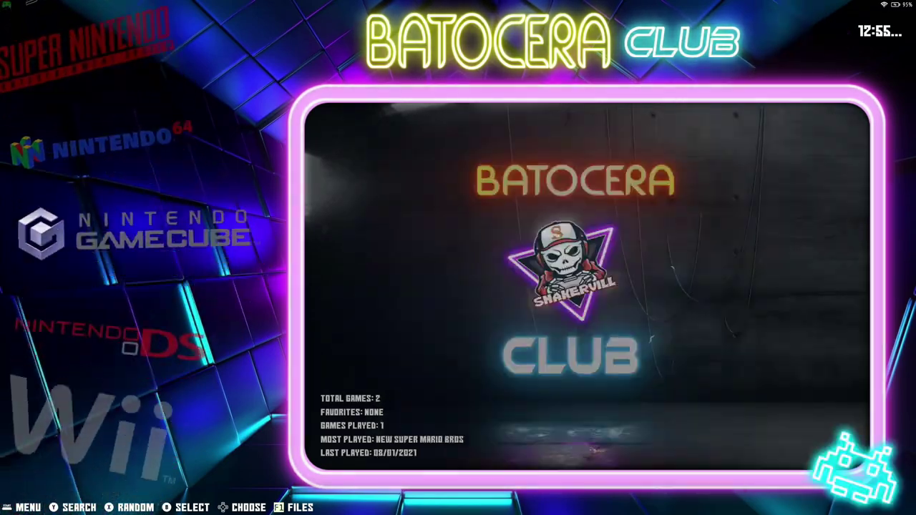
key(Down)
key(Down)
key(Down)
key(Down)
key(Down)
key(Down)
key(Down)
key(Down)
key(Down)
key(Down)
key(Down)
key(Down)
key(Down)
key(Down)
key(Down)
key(Down)
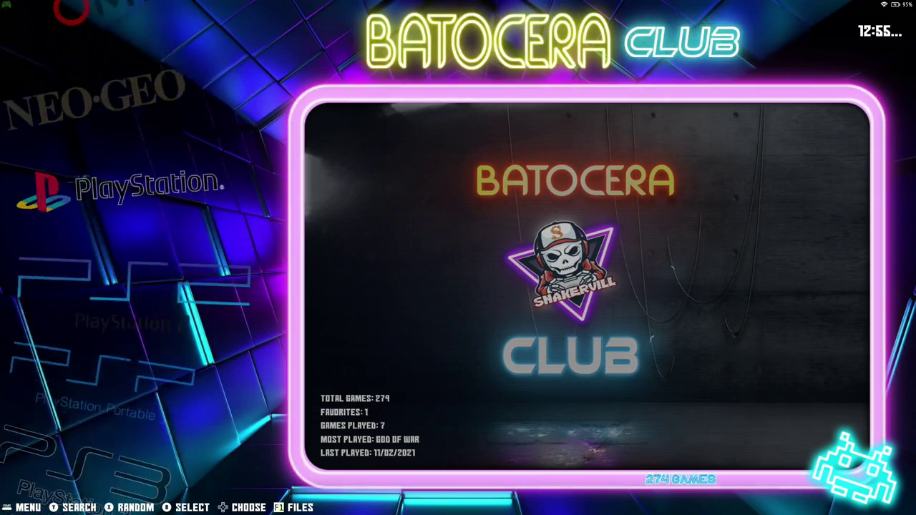
key(Down)
key(Return)
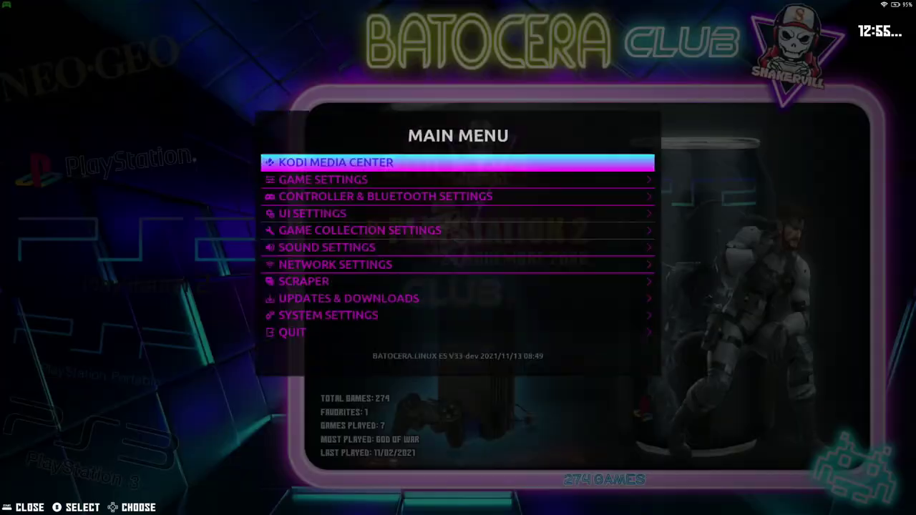
Switch off Group Unthemed Custom Collections so Action, Casino and Platform show as separate systems
key(Down)
key(Down)
key(Down)
key(Return)
key(Down)
key(Down)
key(Down)
key(Down)
key(Down)
key(Down)
key(Down)
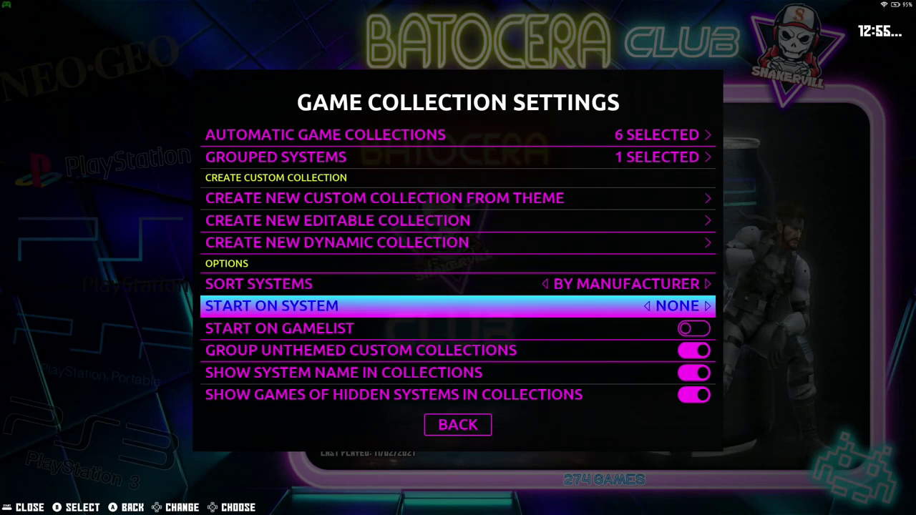
key(Down)
key(Down)
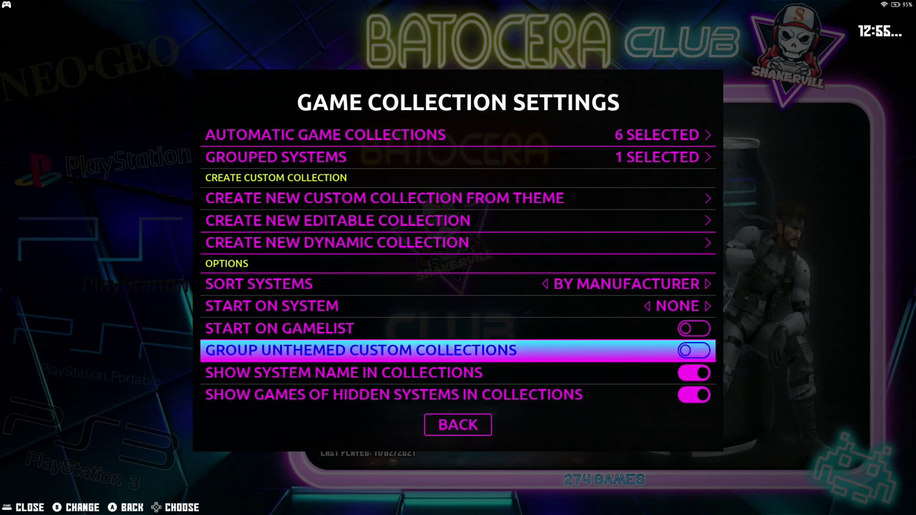
key(Escape)
key(Escape)
key(Up)
key(Up)
key(Up)
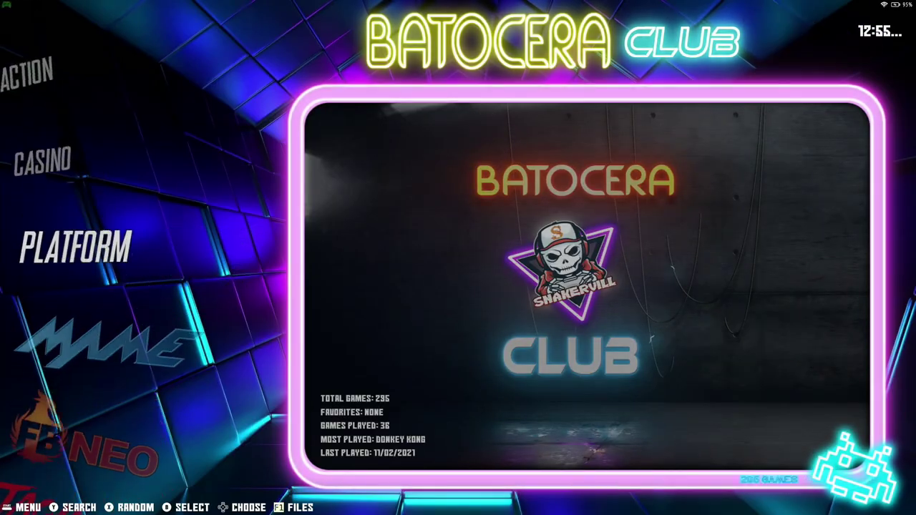
Browse the Action game list, then the Casino list down to Pachio-Kun
key(Return)
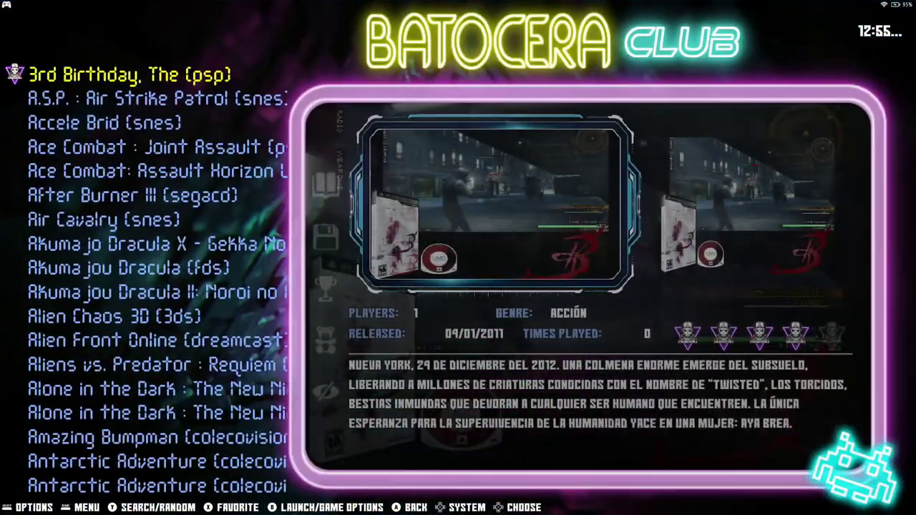
key(Down)
key(Down)
key(Down)
key(Down)
key(Down)
key(Down)
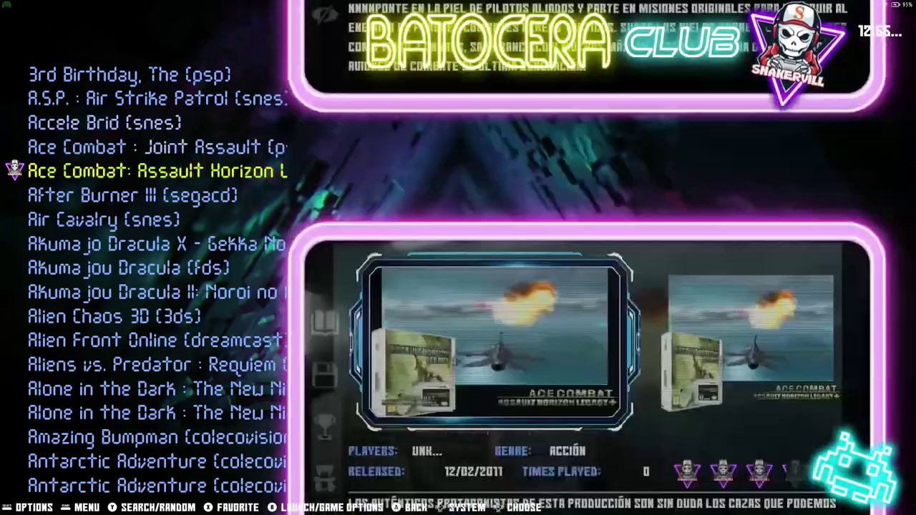
key(Escape)
key(Down)
key(Return)
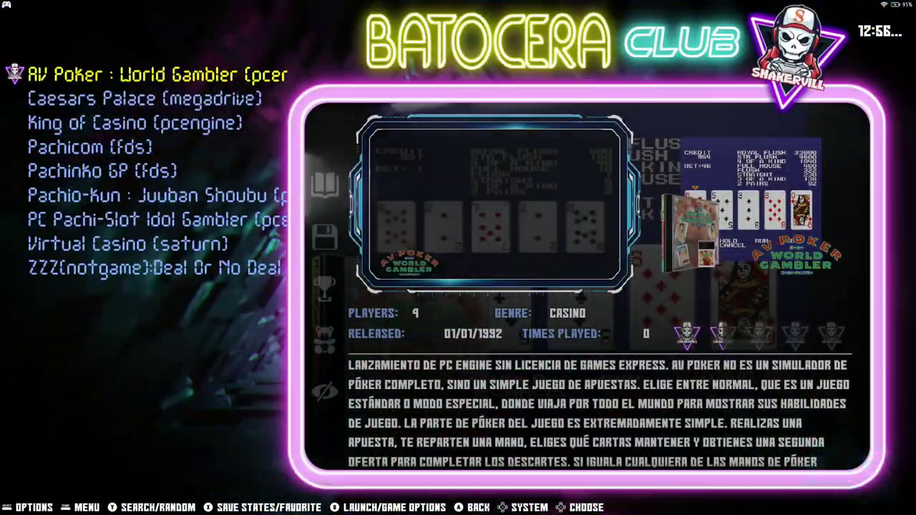
key(Down)
key(Down)
key(Down)
key(Down)
key(Down)
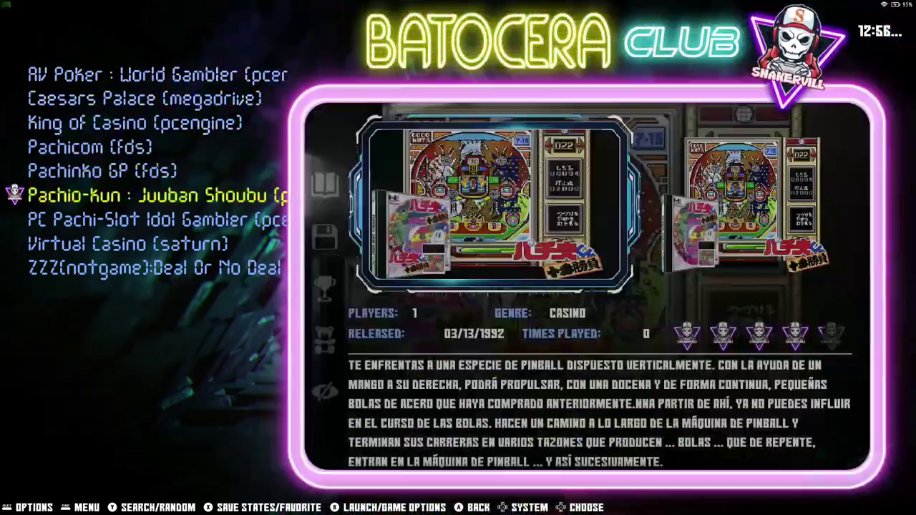
key(Escape)
Browse the Platform games from Aaahh!!! Real Monsters to Action Pachio and open the main menu
key(Down)
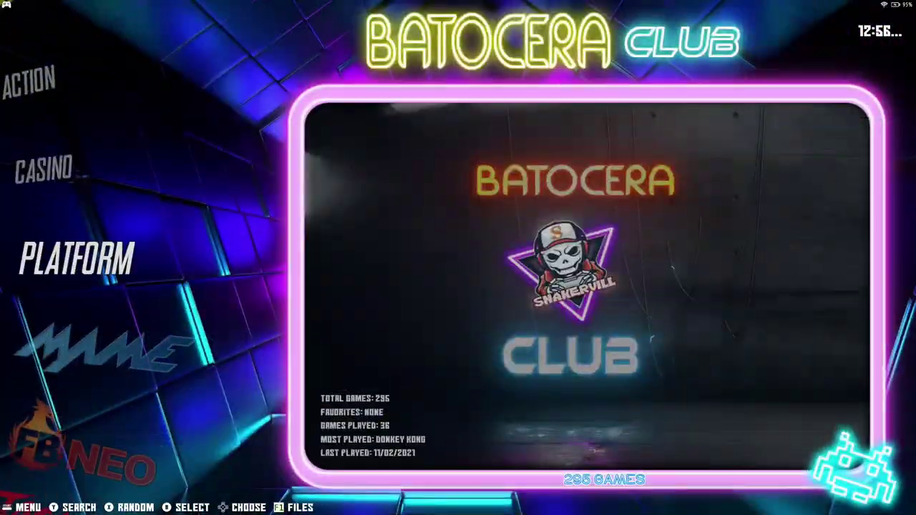
key(Return)
key(Down)
key(Down)
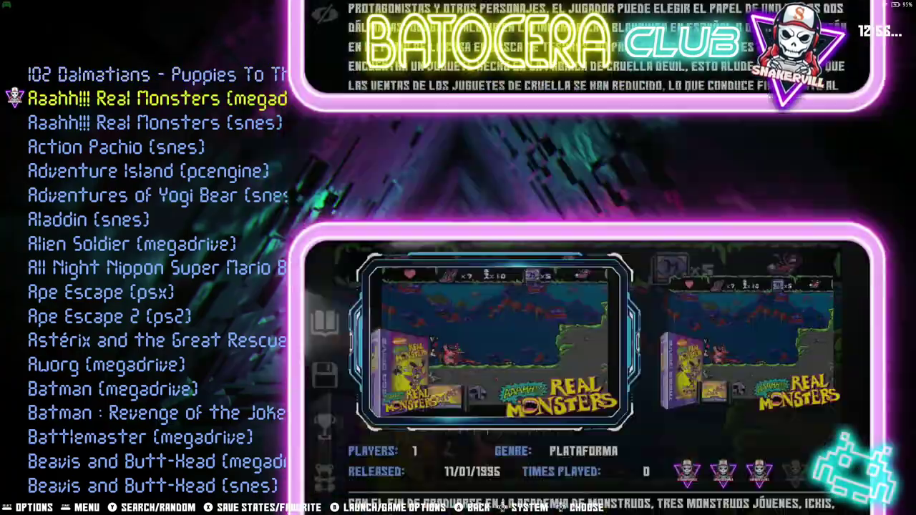
key(Down)
key(Down)
key(Down)
key(Down)
key(Down)
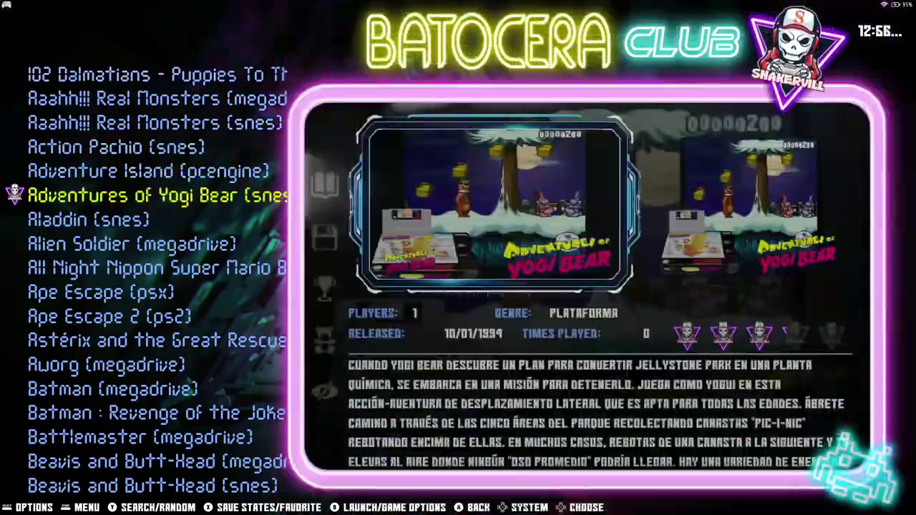
key(Down)
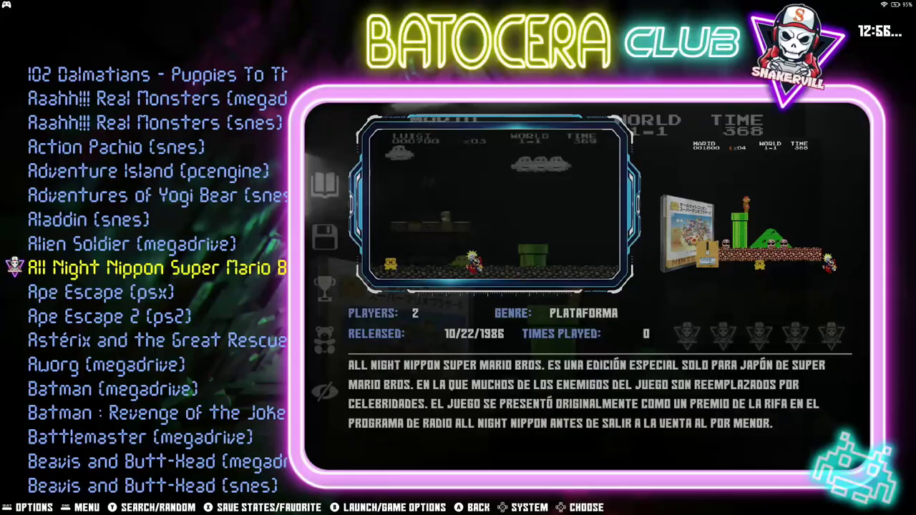
key(Up)
key(Up)
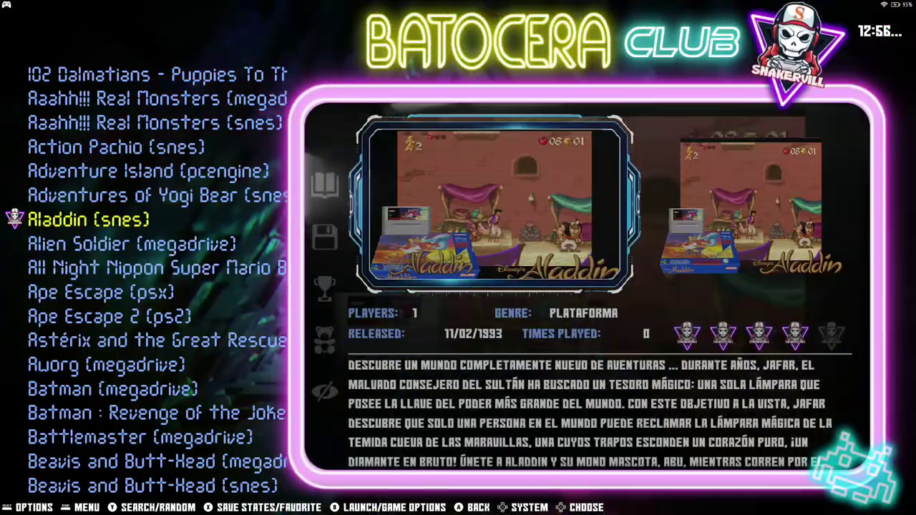
key(Up)
key(Up)
key(Up)
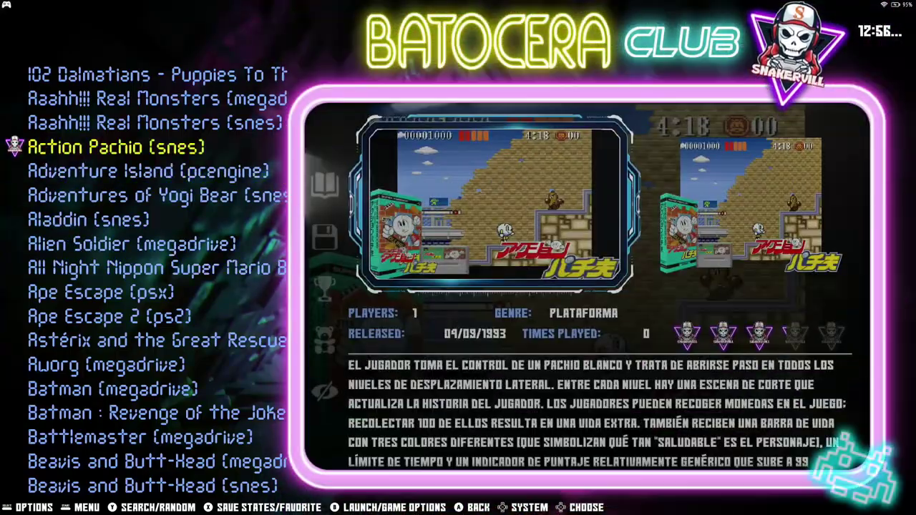
key(Return)
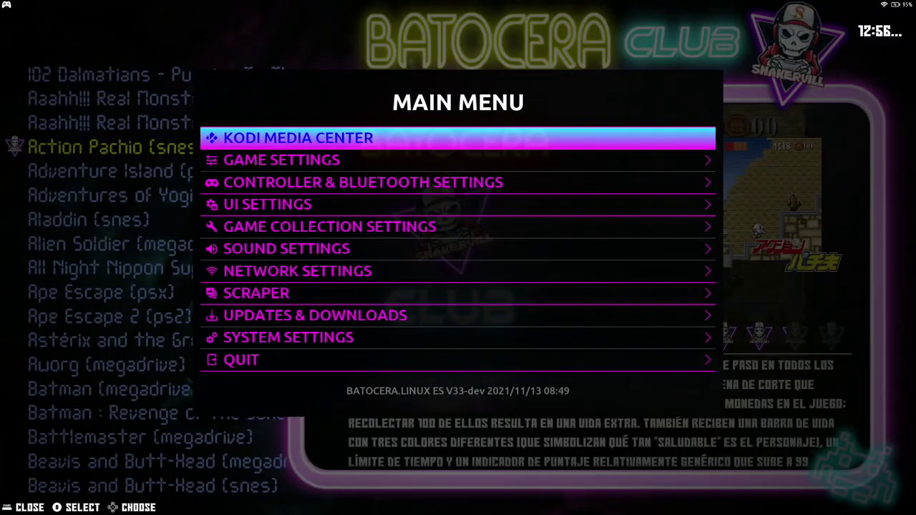
Turn off Show System Name in Collections and check the Casino game list
key(Return)
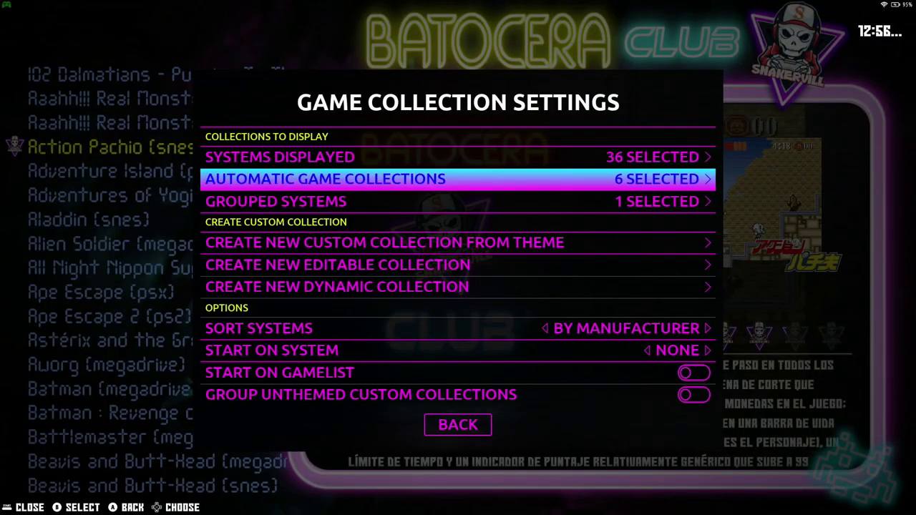
key(Down)
key(Down)
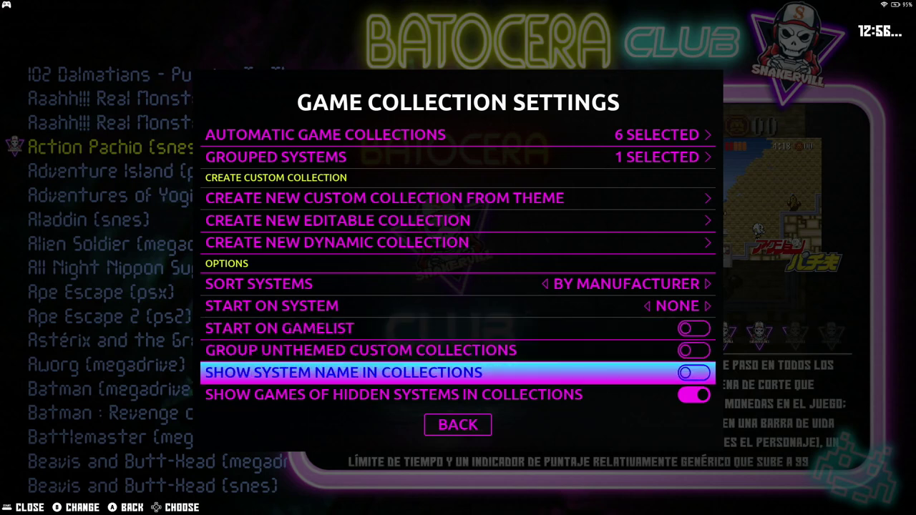
key(Escape)
key(Escape)
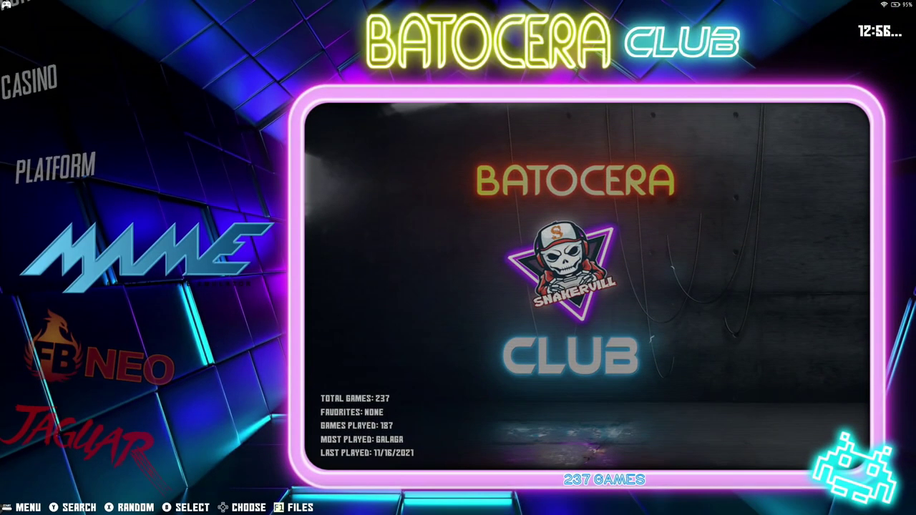
key(Up)
key(Up)
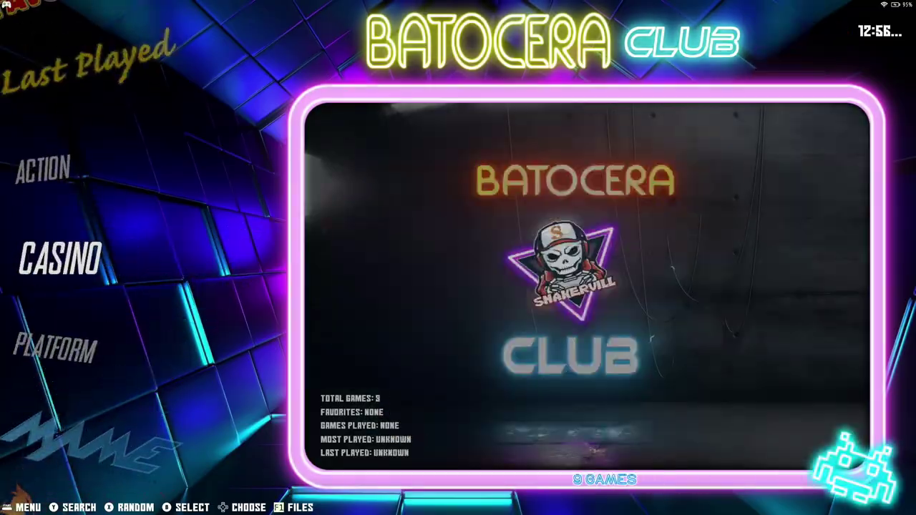
key(Return)
key(Up)
key(Up)
key(Up)
key(Up)
key(Up)
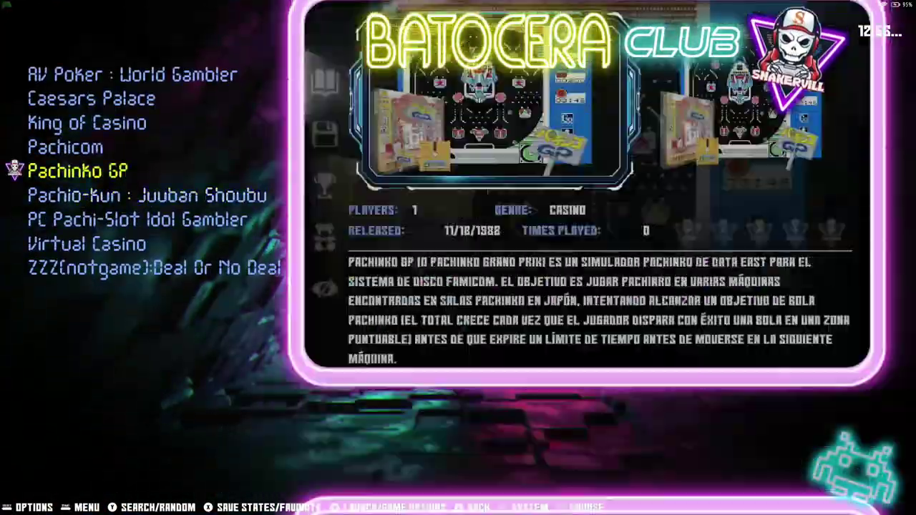
key(Down)
key(Down)
key(Down)
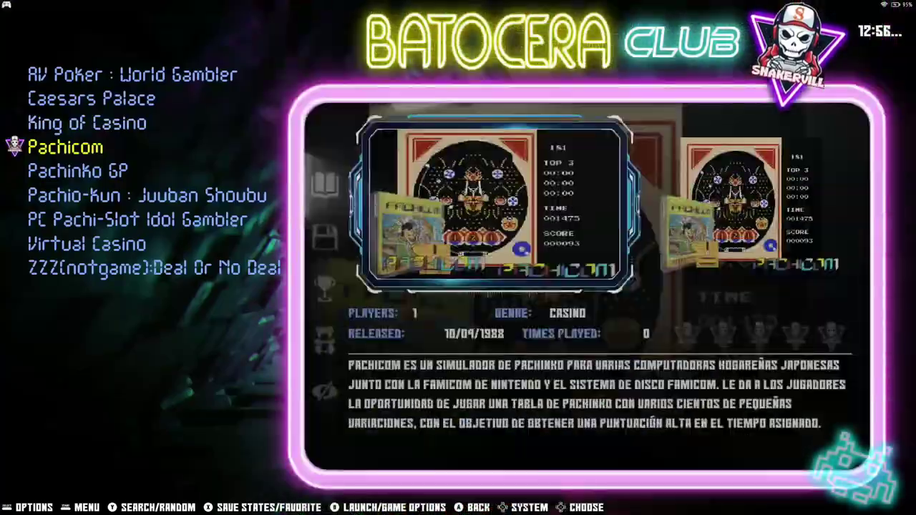
key(Escape)
key(Up)
Browse the Action games to Alien Chaos 3D, then bring up the main menu
key(Return)
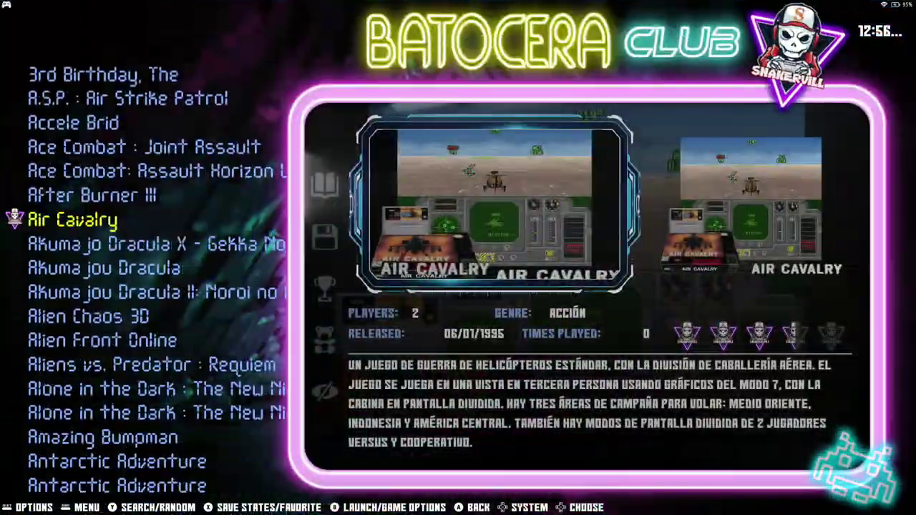
key(Down)
key(Down)
key(Down)
key(Down)
key(Up)
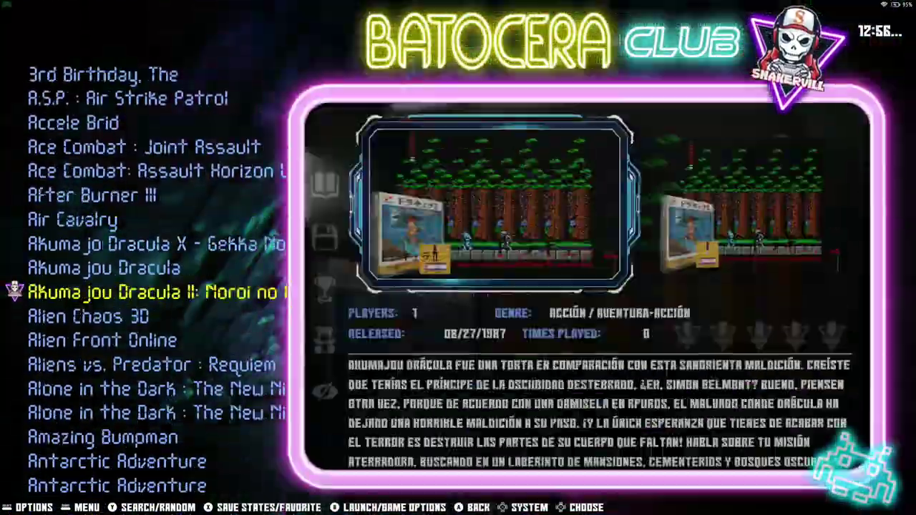
key(Right)
key(Left)
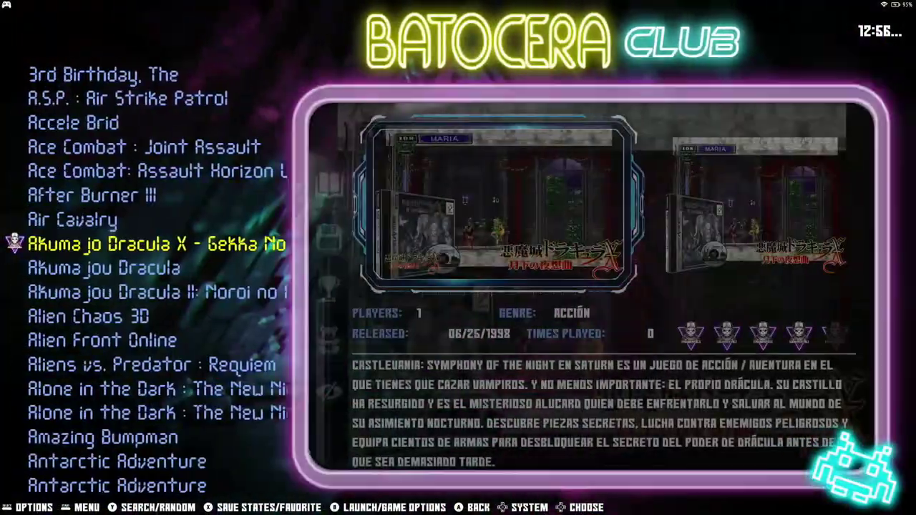
key(Escape)
key(Down)
key(Down)
key(Down)
key(Down)
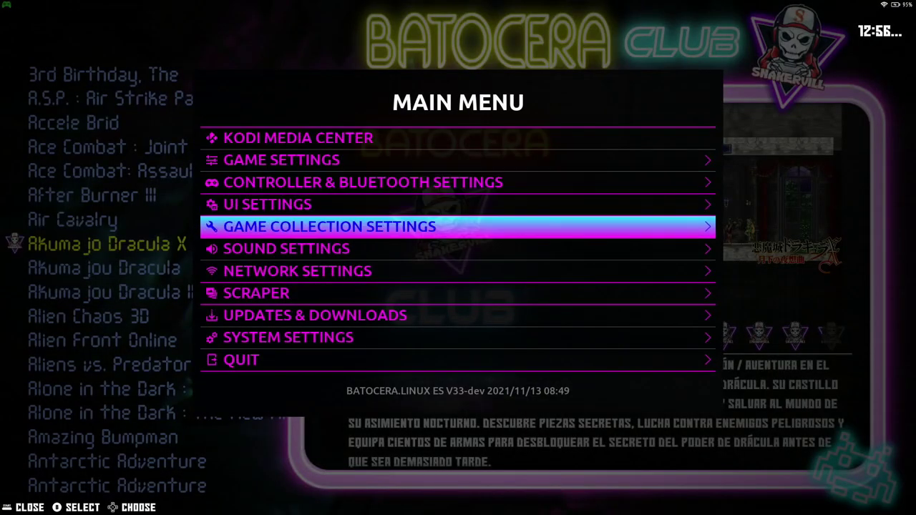
Tick MEGADRIVE alongside NES in Grouped Systems and back out to reload the carousel
key(Return)
key(Down)
key(Down)
key(Down)
key(Down)
key(Down)
key(Down)
key(Down)
key(Down)
key(Down)
key(Down)
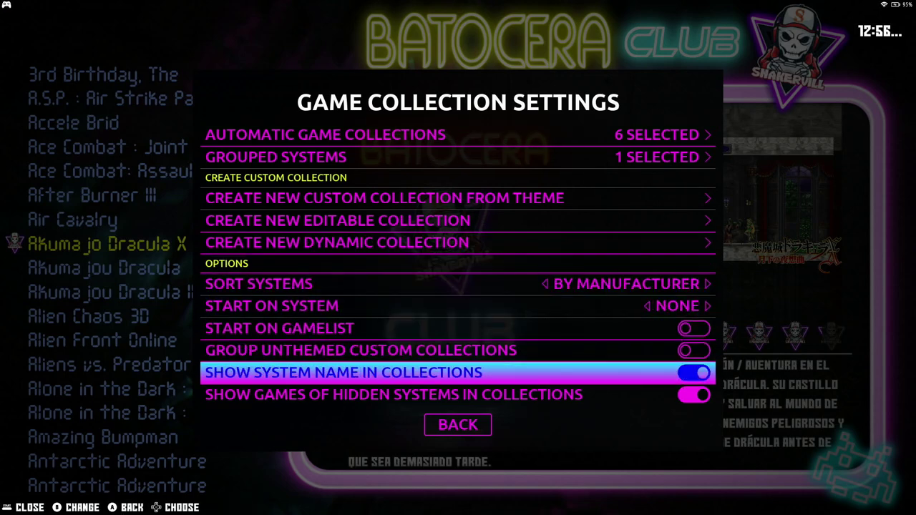
key(Up)
key(Up)
key(Up)
key(Up)
key(Up)
key(Up)
key(Up)
key(Up)
key(Up)
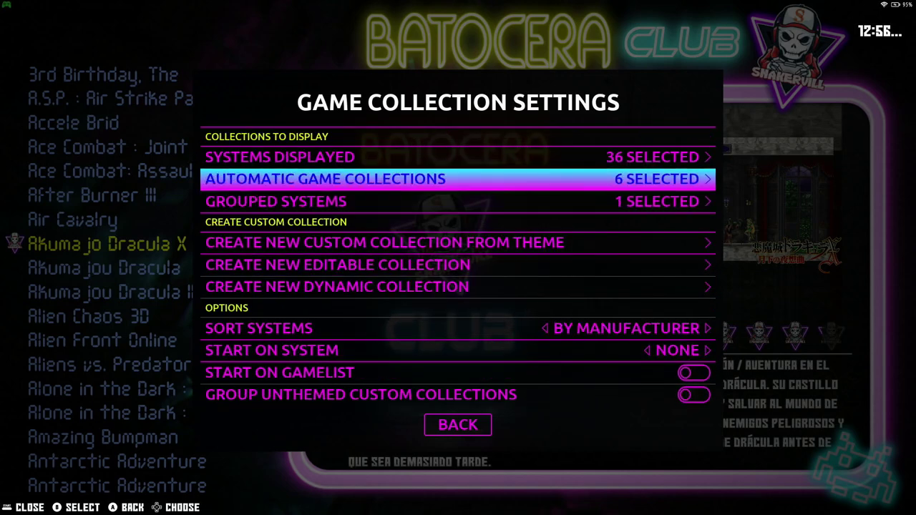
key(Down)
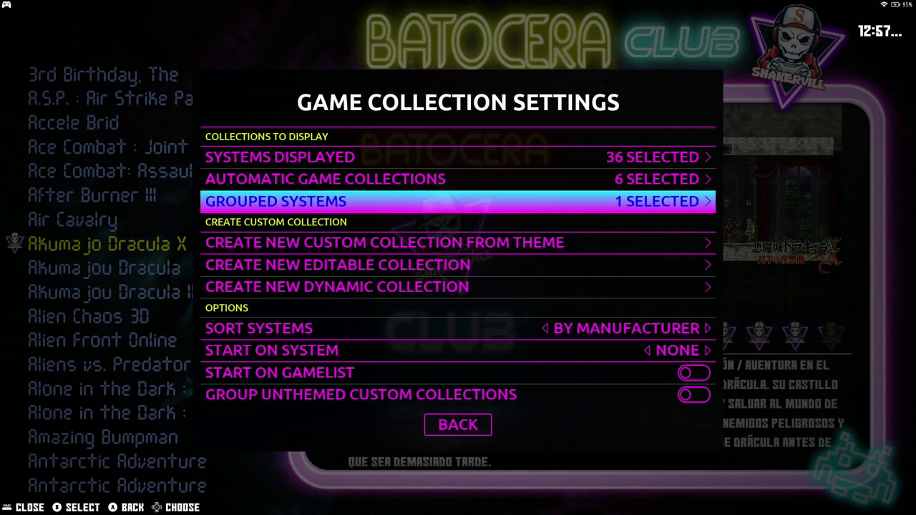
key(Return)
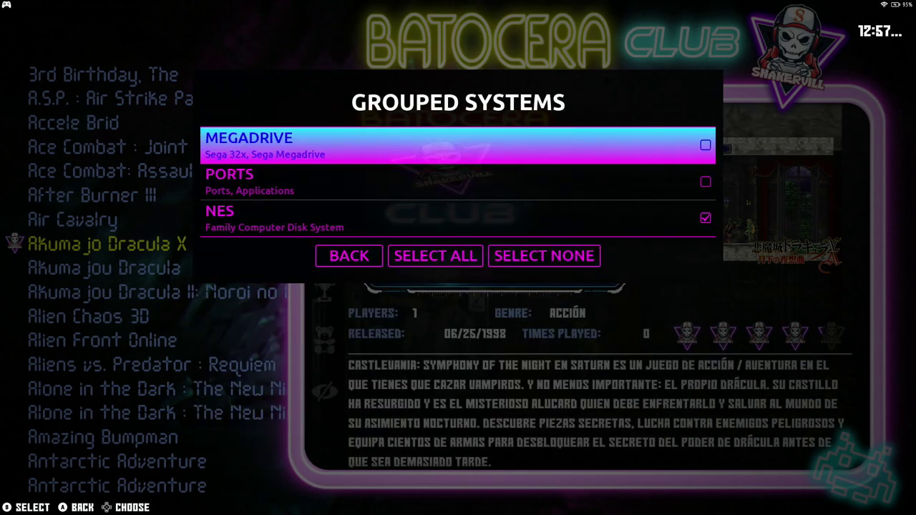
key(Down)
key(Down)
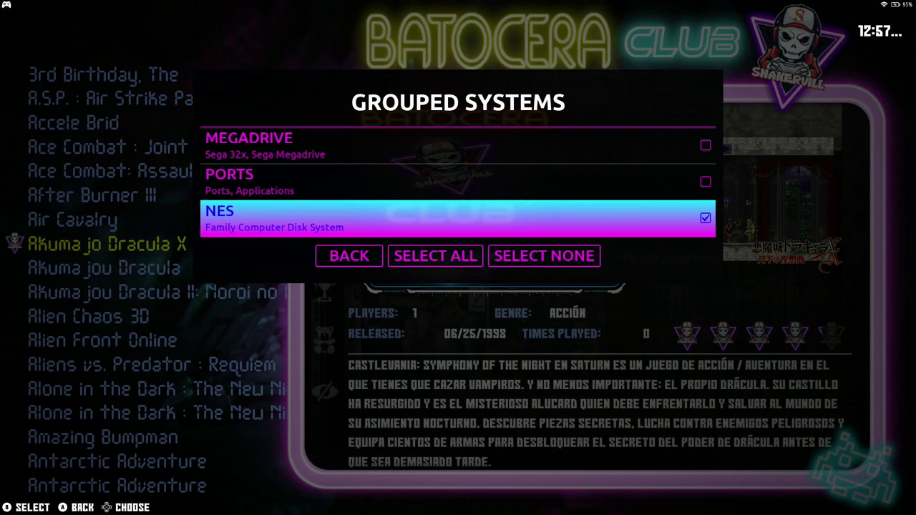
key(Up)
key(Up)
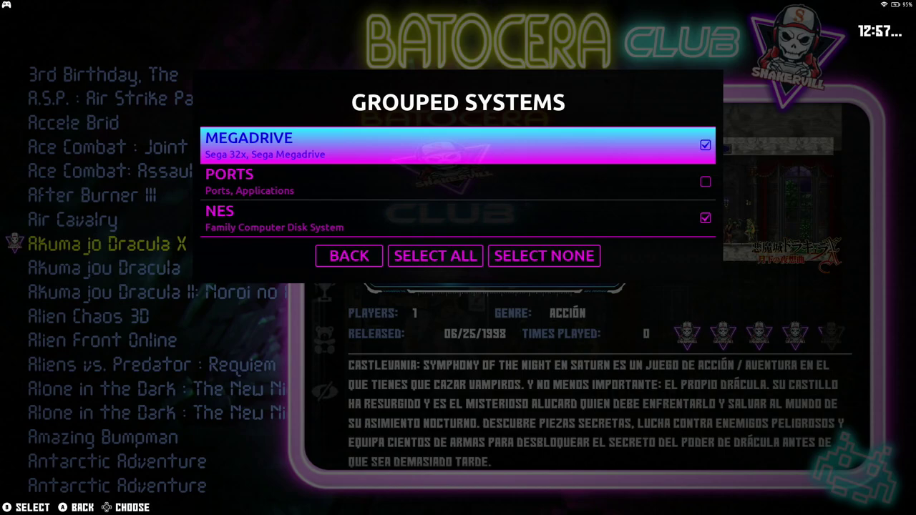
key(Escape)
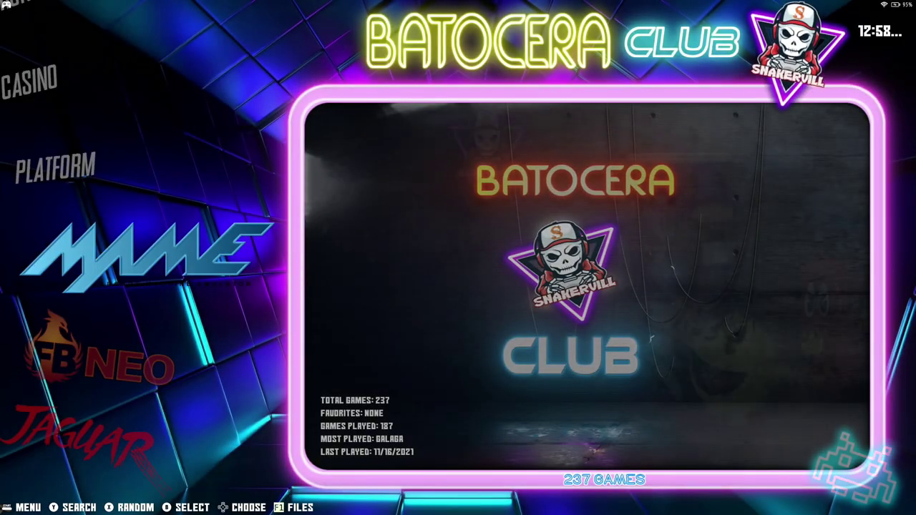
Open Sega Genesis, browse its 33-game Sega 32x folder, then open the main menu
key(Down)
key(Down)
key(Down)
key(Down)
key(Down)
key(Down)
key(Down)
key(Down)
key(Down)
key(Down)
key(Down)
key(Down)
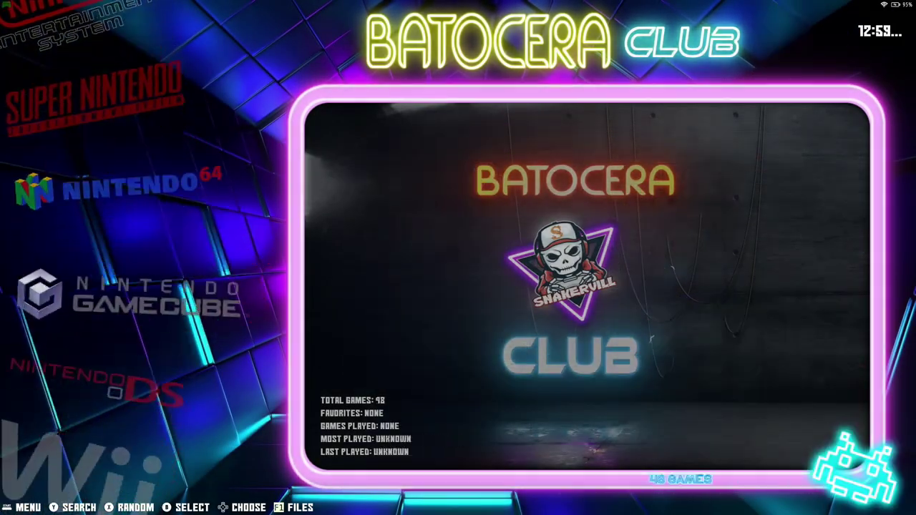
key(Down)
key(Down)
key(Down)
key(Down)
key(Down)
key(Down)
key(Down)
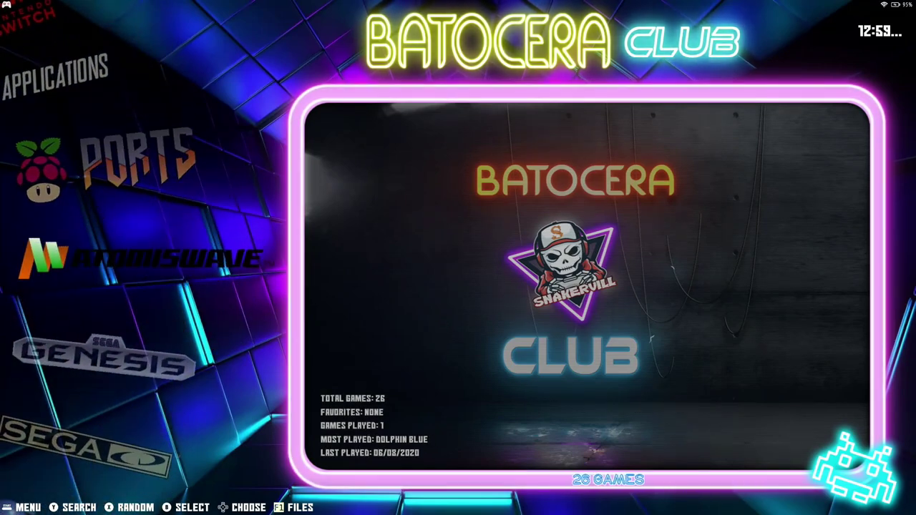
key(Return)
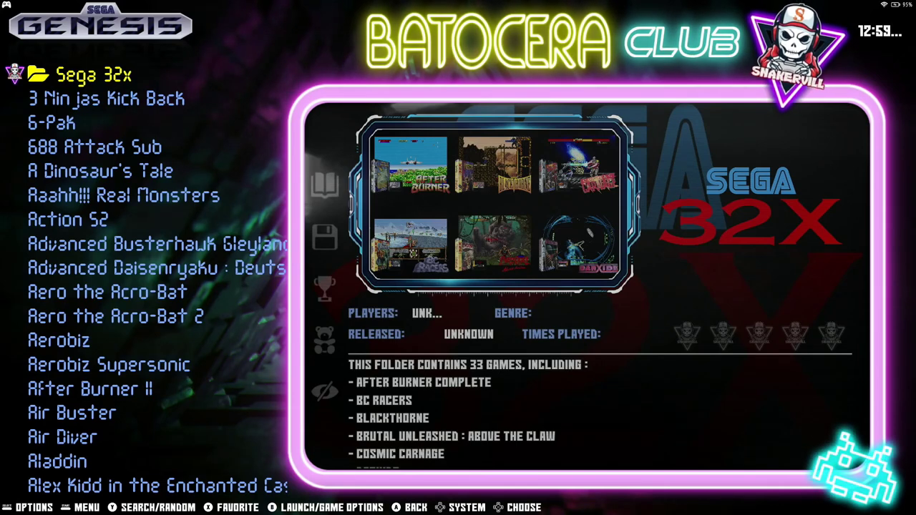
key(Return)
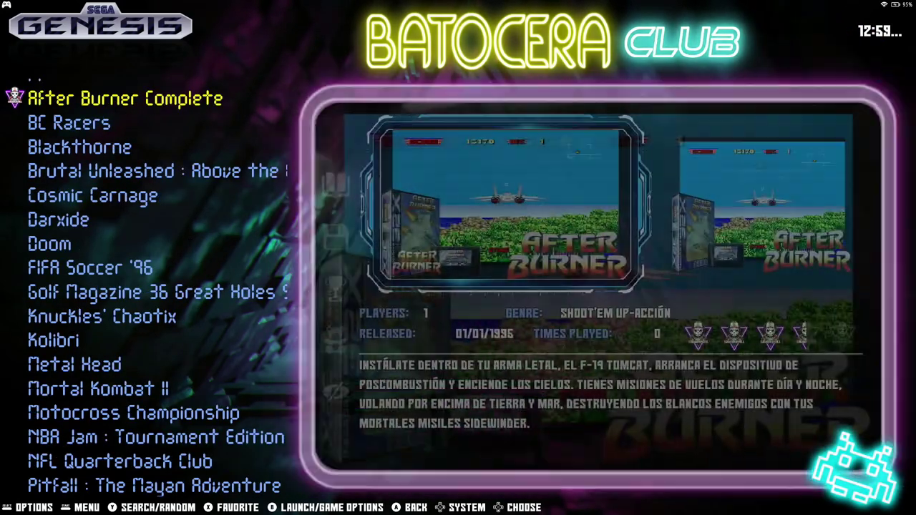
key(Down)
key(Down)
key(Down)
key(Down)
key(Down)
key(Down)
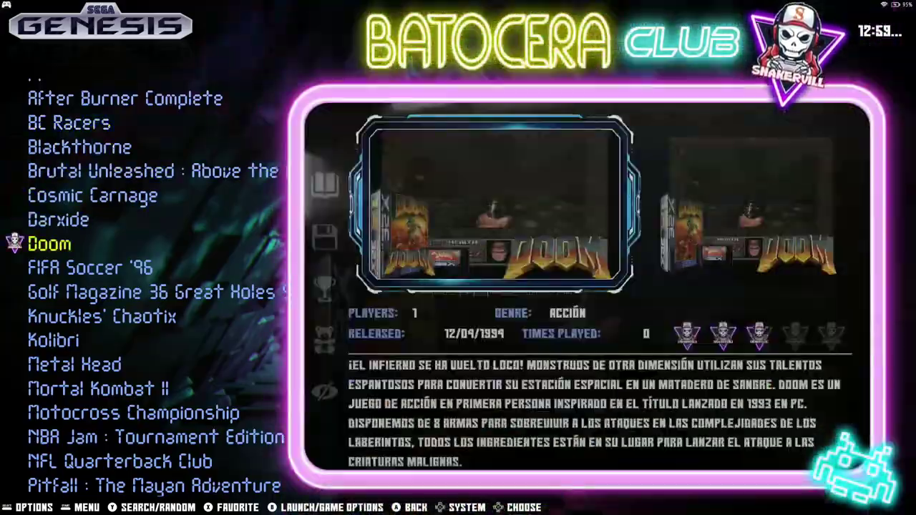
key(Up)
key(Up)
key(Up)
key(Up)
key(Up)
key(Up)
key(Up)
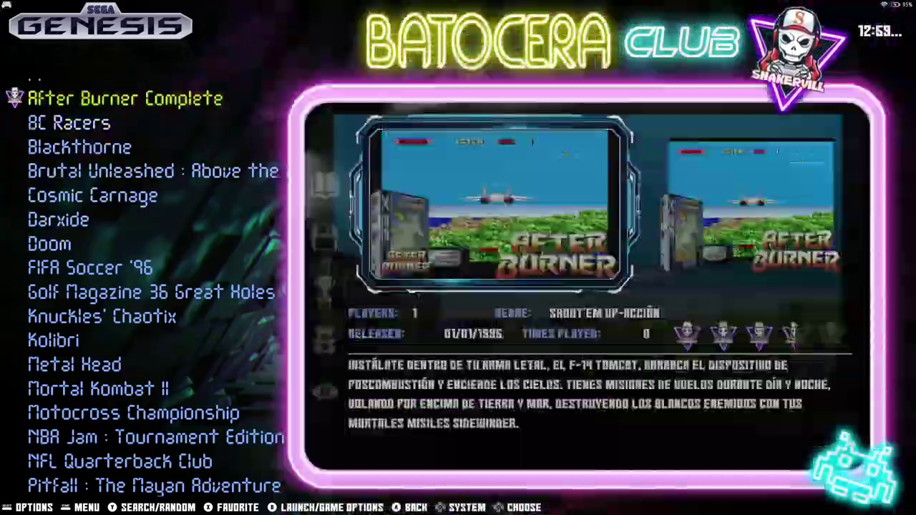
key(Return)
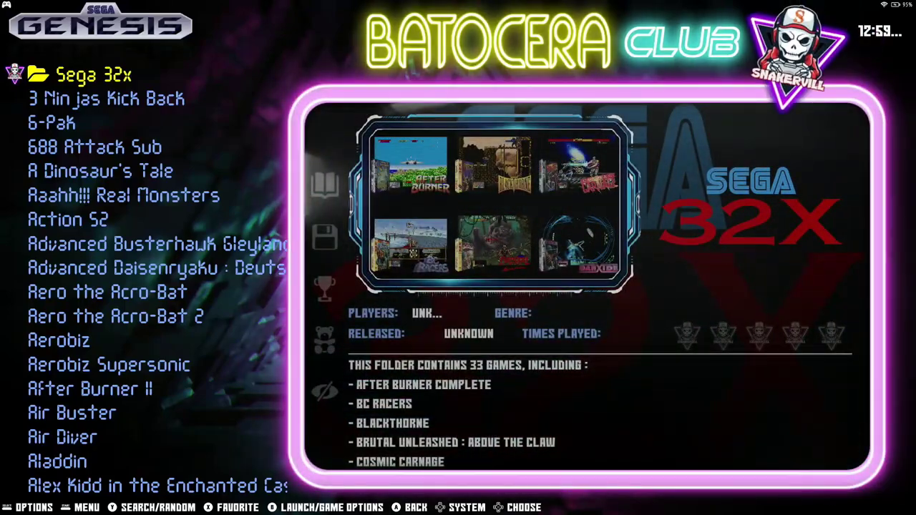
key(Escape)
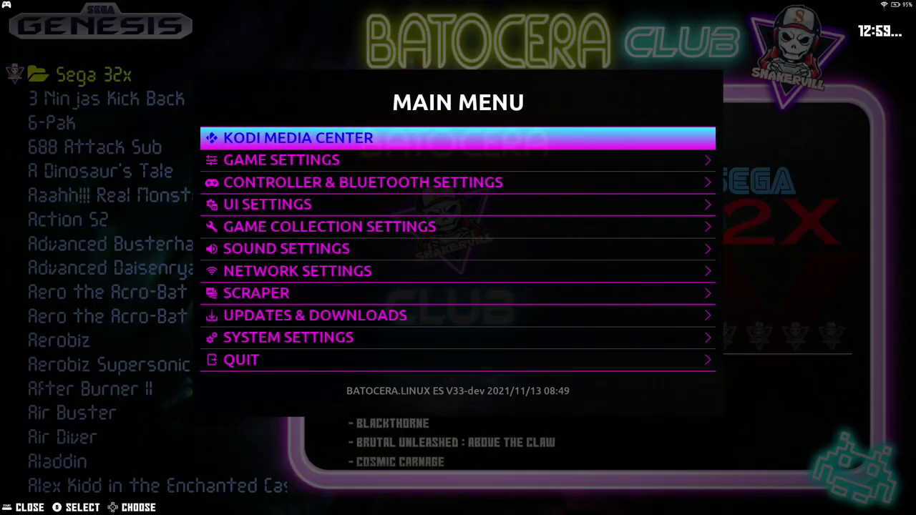
Leave MEGADRIVE unticked in Grouped Systems and back out to reload the systems
key(Down)
key(Down)
key(Down)
key(Down)
key(Return)
key(Down)
key(Down)
key(Return)
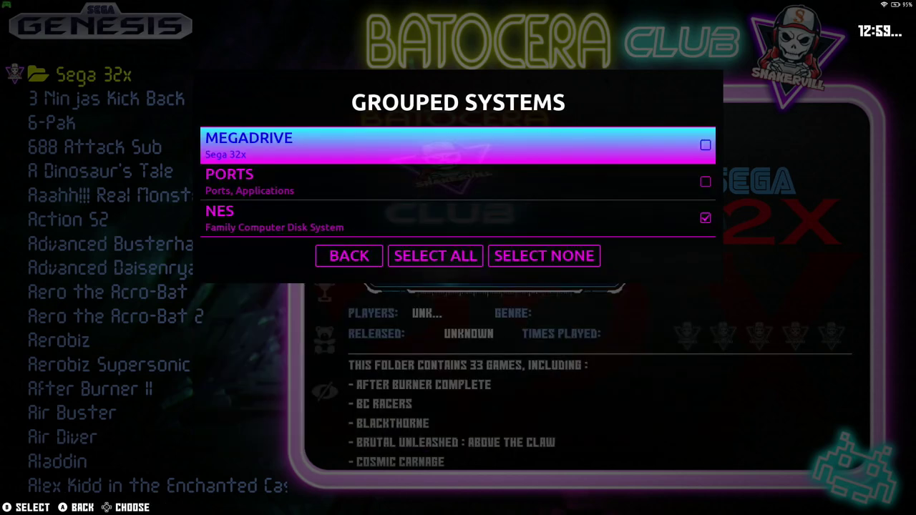
key(Escape)
key(Escape)
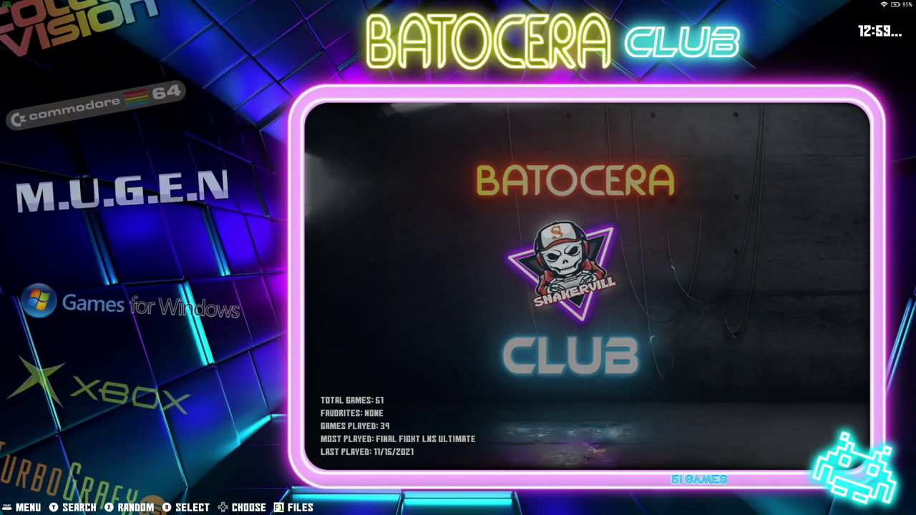
Scroll to the standalone Sega 32X system (33 games) and open the main menu
key(Down)
key(Down)
key(Down)
key(Down)
key(Down)
key(Down)
key(Down)
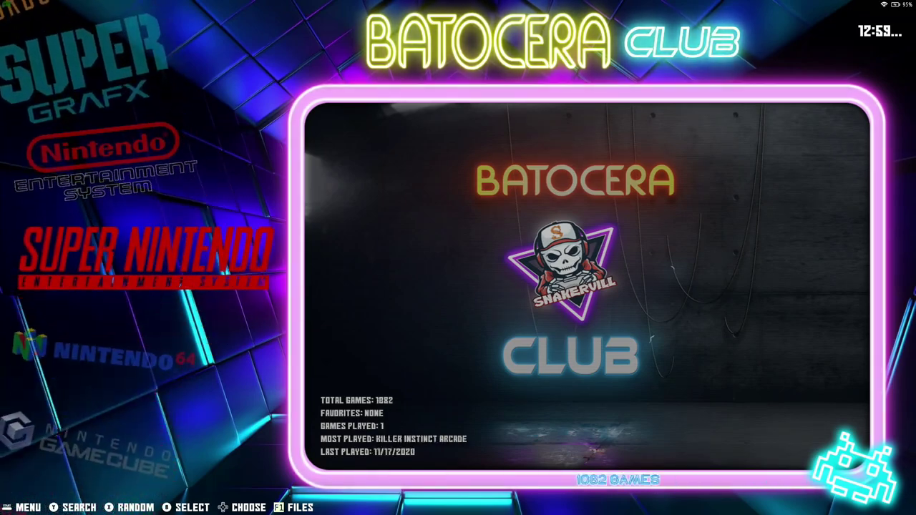
key(Down)
key(Down)
key(Down)
key(Down)
key(Down)
key(Down)
key(Down)
key(Down)
key(Down)
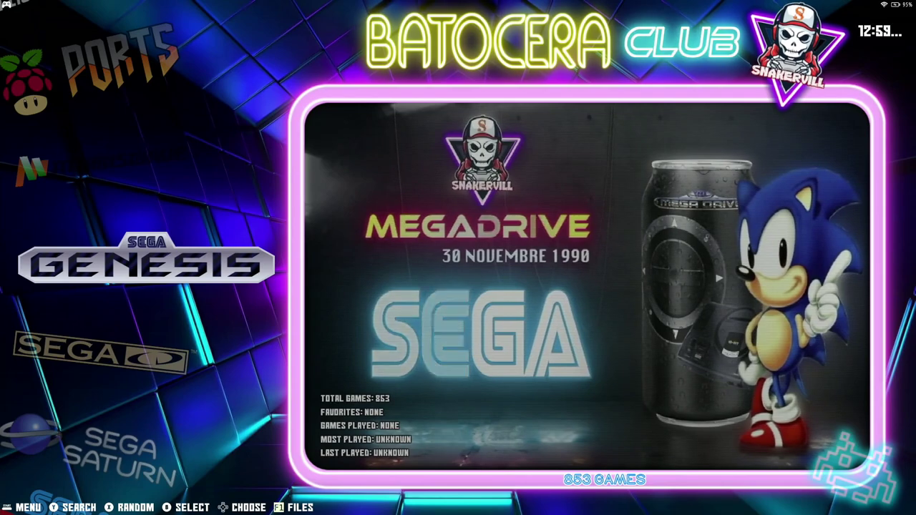
key(Down)
key(Down)
key(Down)
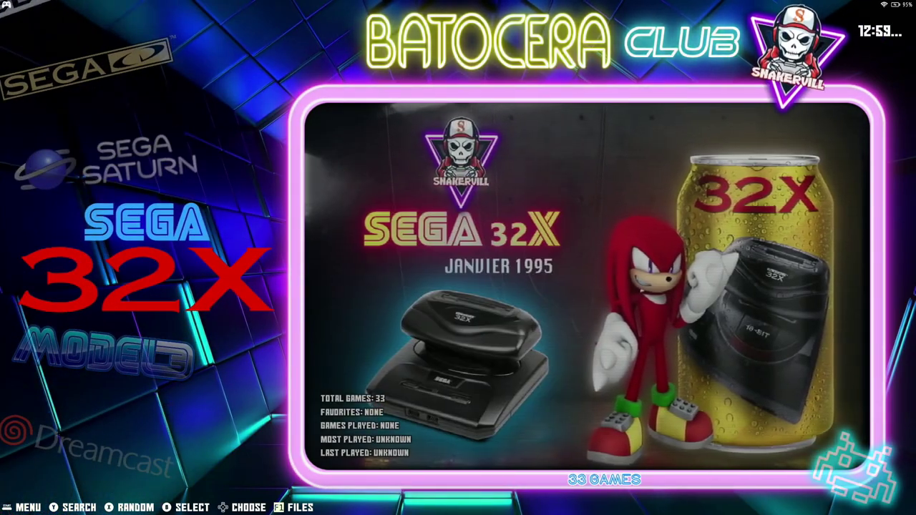
key(Return)
key(Down)
key(Down)
key(Down)
key(Down)
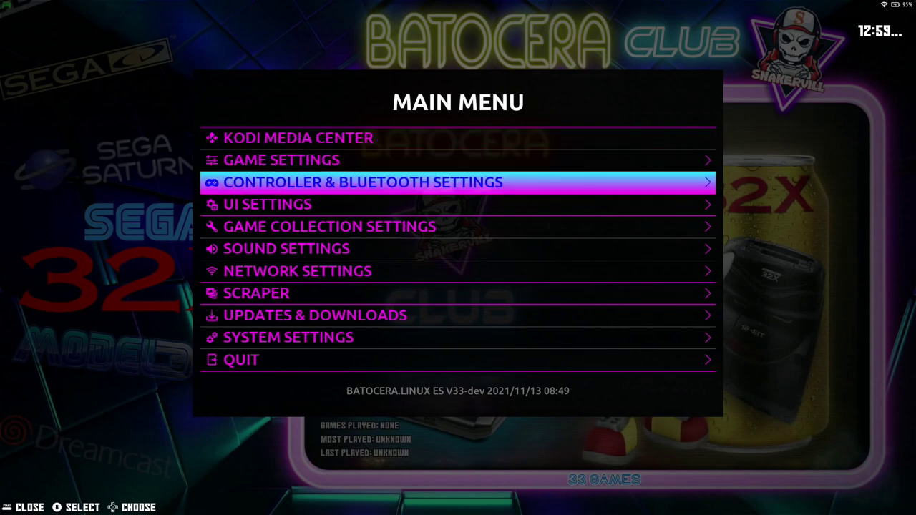
key(Return)
key(Down)
key(Down)
key(Down)
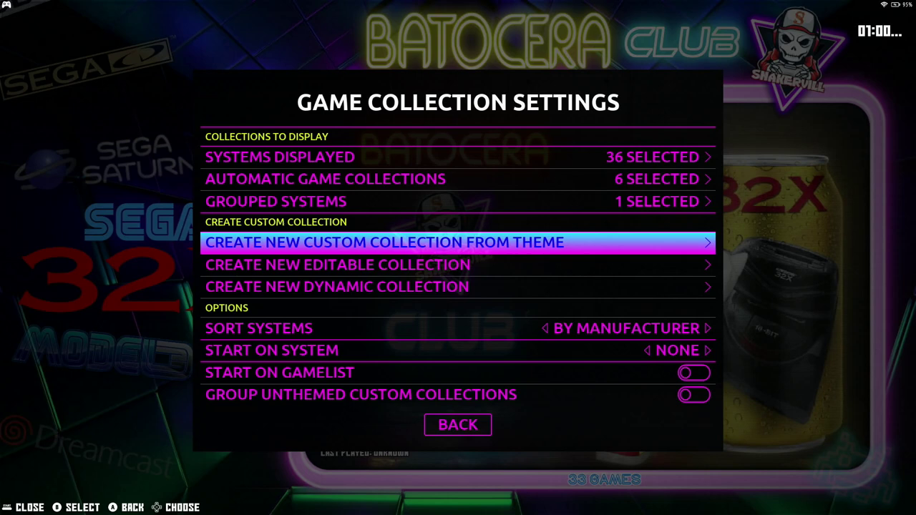
key(Escape)
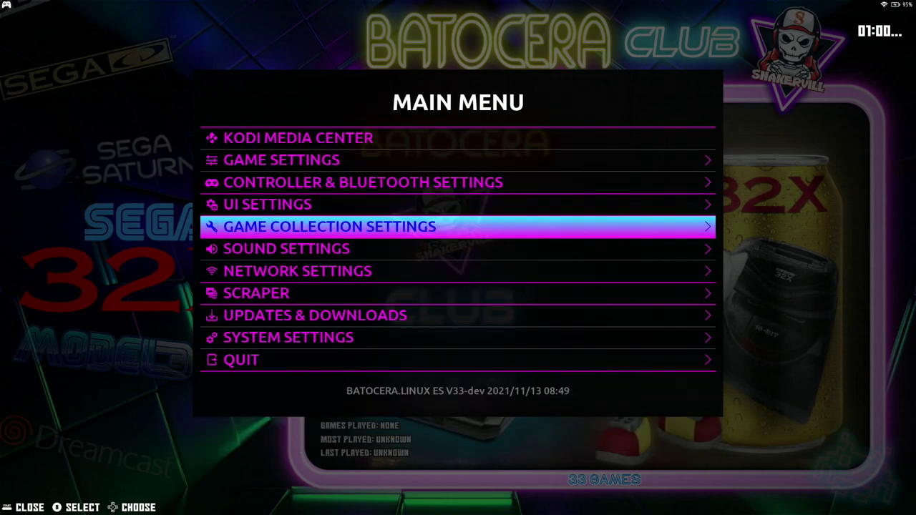
key(Up)
key(Return)
key(Return)
key(Down)
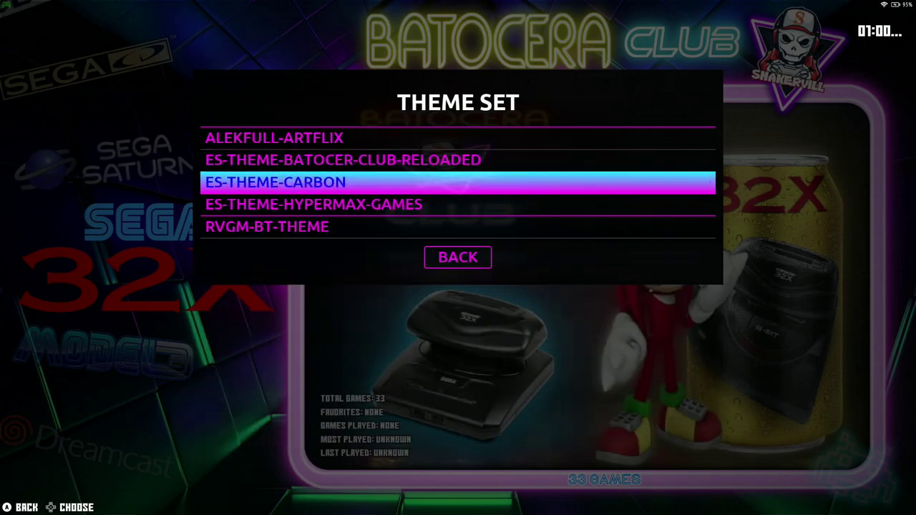
key(Return)
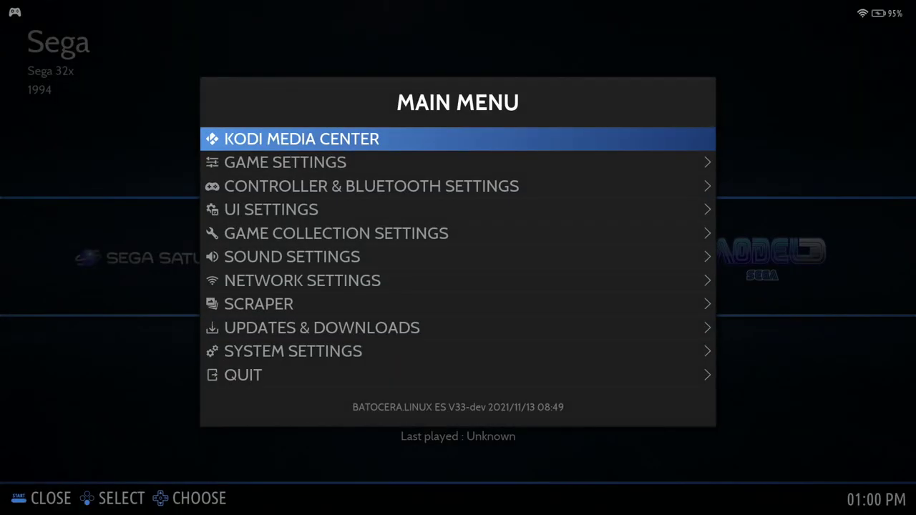
key(Down)
key(Down)
key(Down)
key(Down)
key(Return)
key(Down)
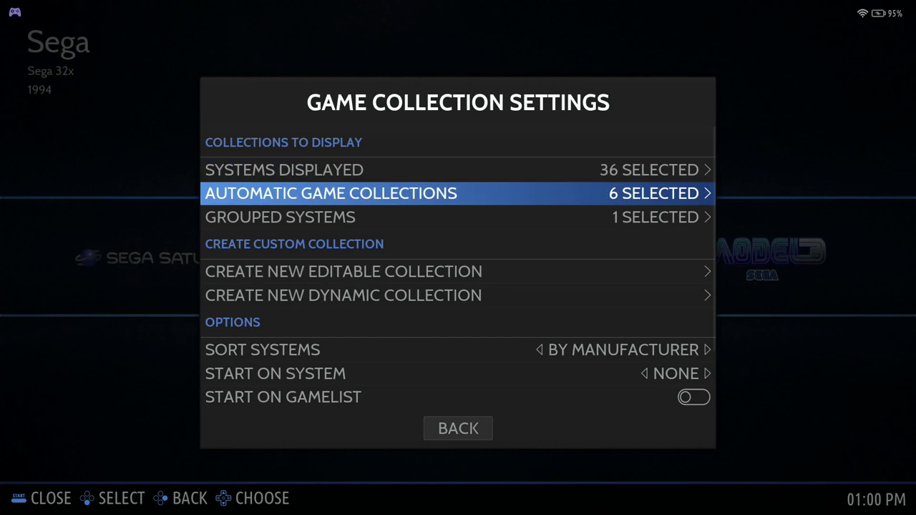
key(Down)
key(Down)
key(Down)
key(Up)
key(Down)
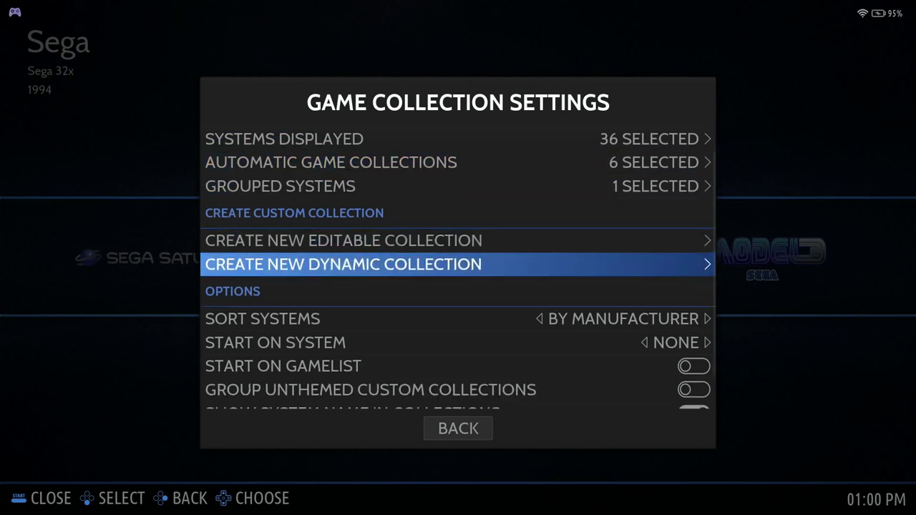
key(Up)
key(Down)
key(Up)
key(Down)
key(Up)
key(Down)
key(Up)
key(Down)
key(Escape)
key(Up)
key(Return)
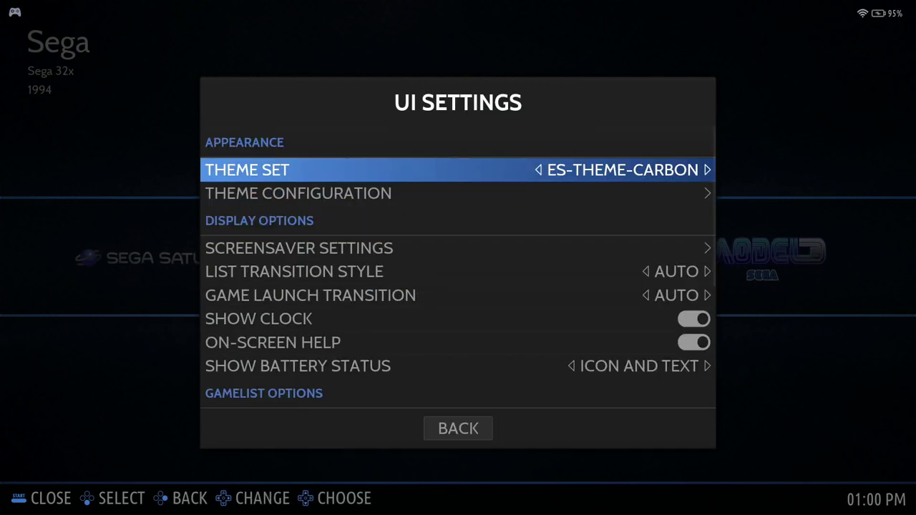
key(Return)
key(Up)
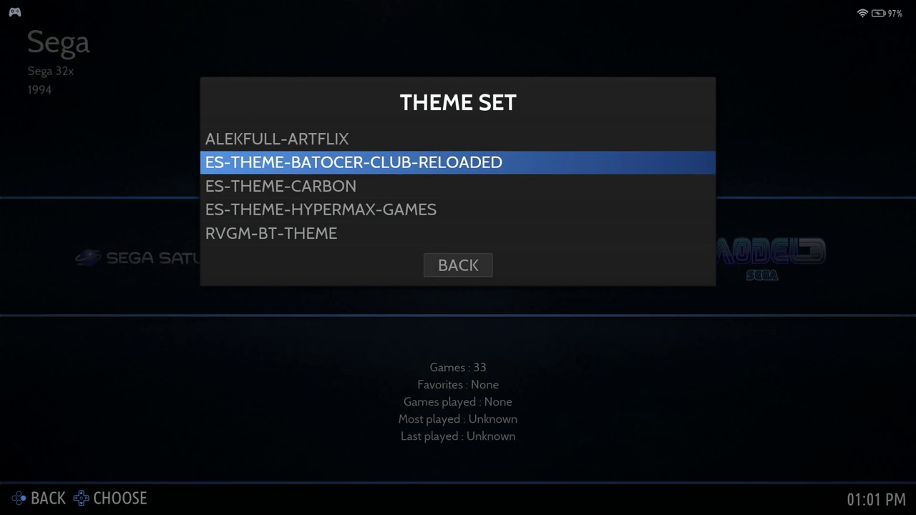
key(Return)
key(Down)
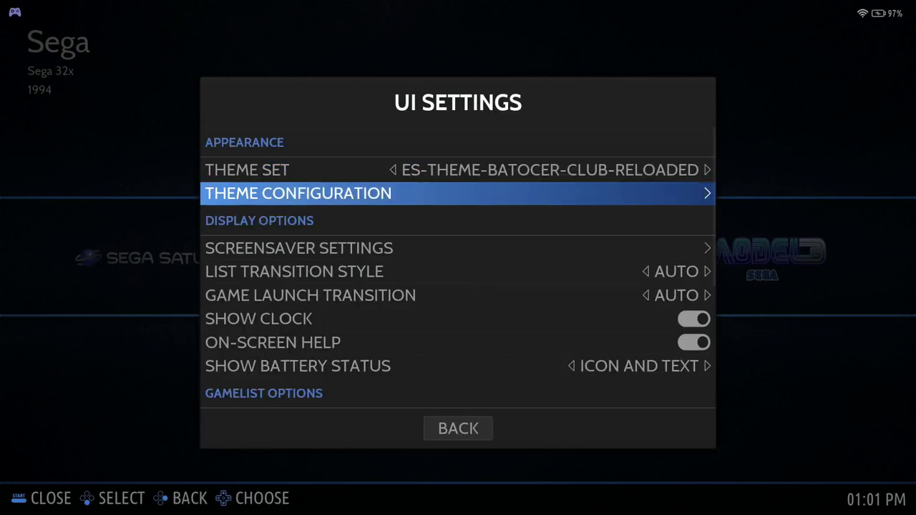
key(Escape)
key(Down)
key(Down)
key(Down)
key(Down)
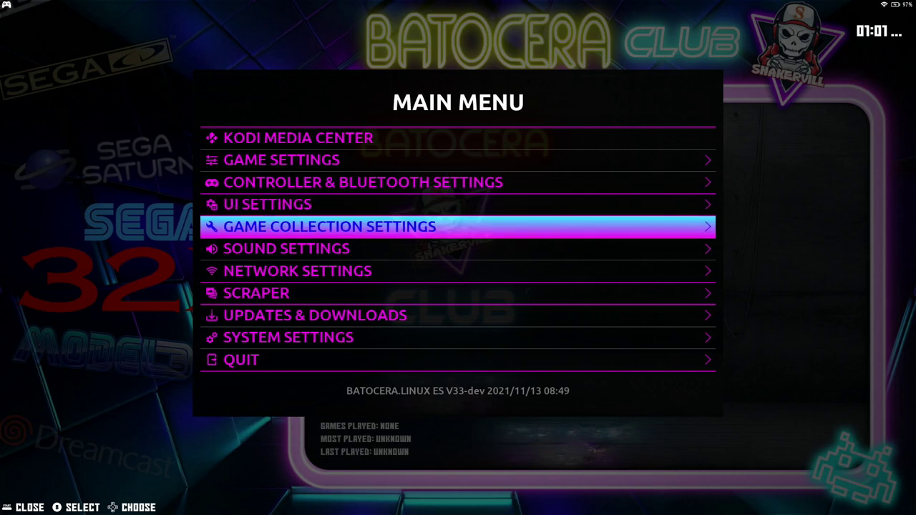
Start creating a custom collection from a theme and scroll down the theme folder list
key(Return)
key(Down)
key(Down)
key(Down)
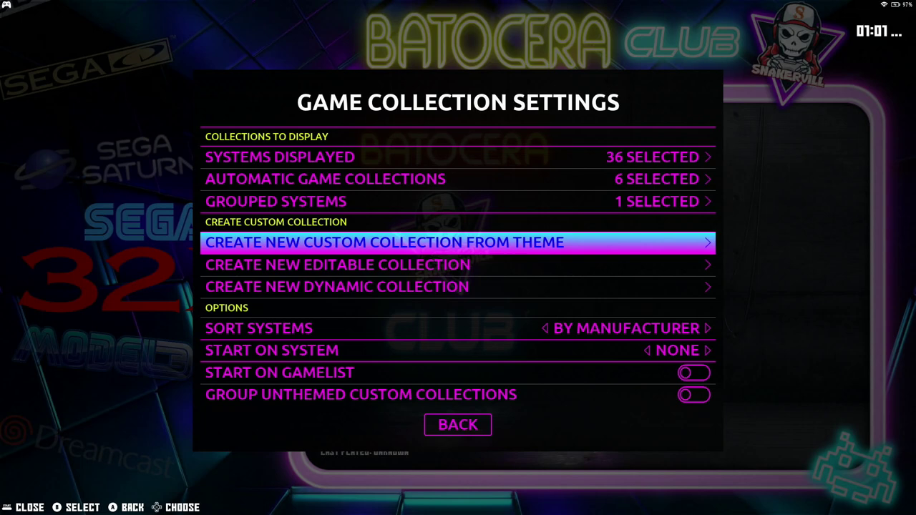
key(Return)
key(Down)
key(Down)
key(Down)
key(Down)
key(Down)
key(Down)
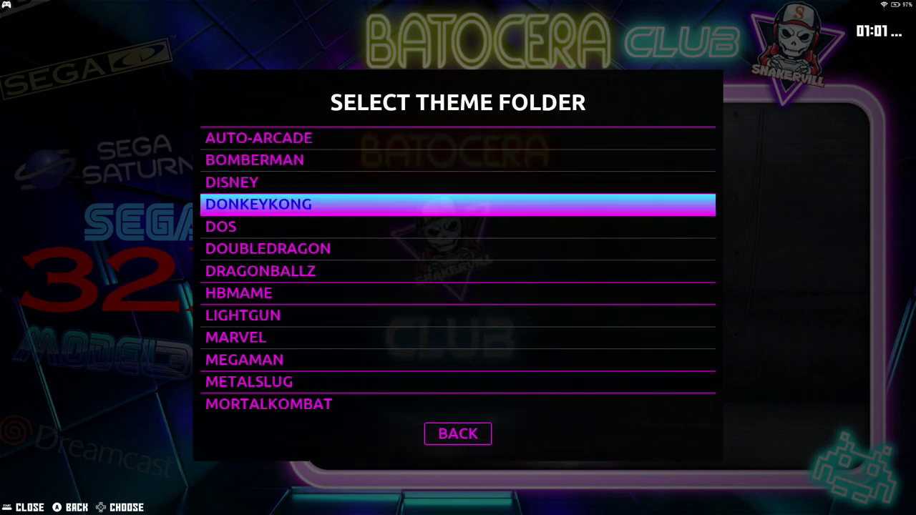
key(Down)
key(Down)
key(Down)
key(Down)
key(Down)
key(Down)
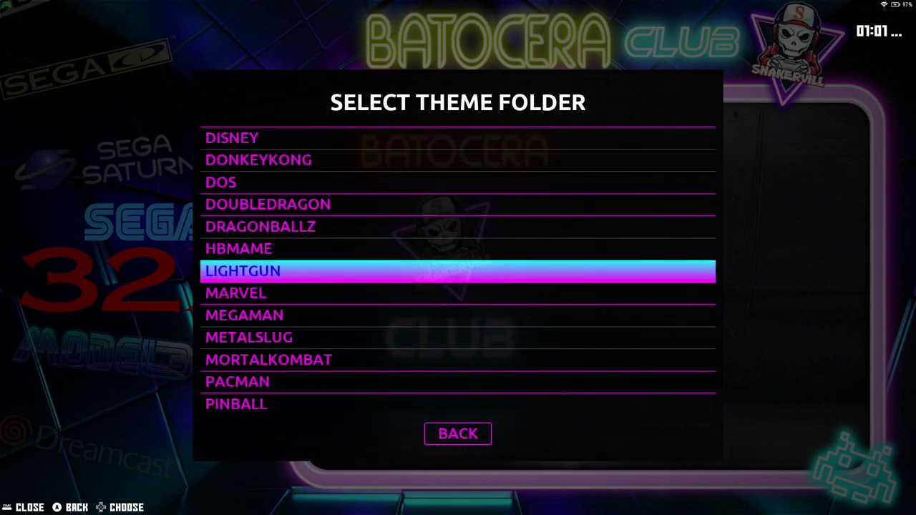
key(Down)
key(Down)
key(Down)
key(Down)
key(Down)
key(Down)
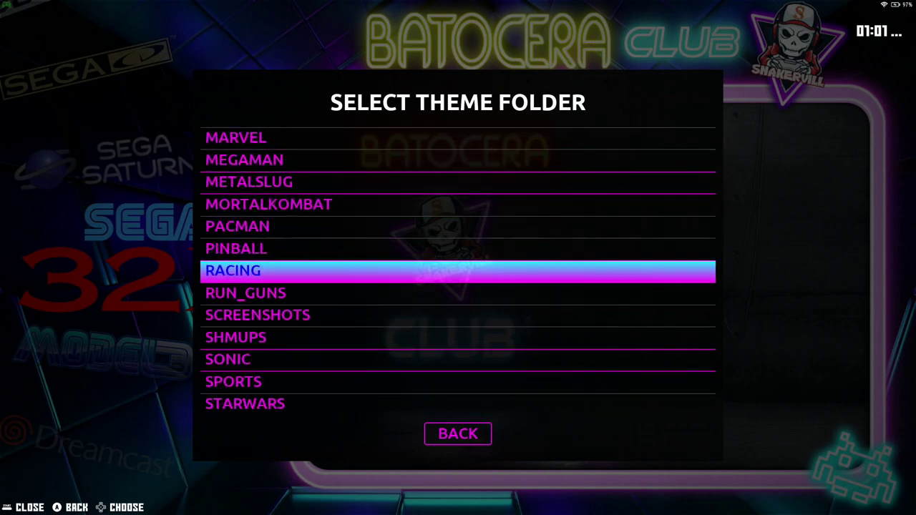
key(Down)
key(Down)
key(Down)
key(Down)
key(Down)
key(Down)
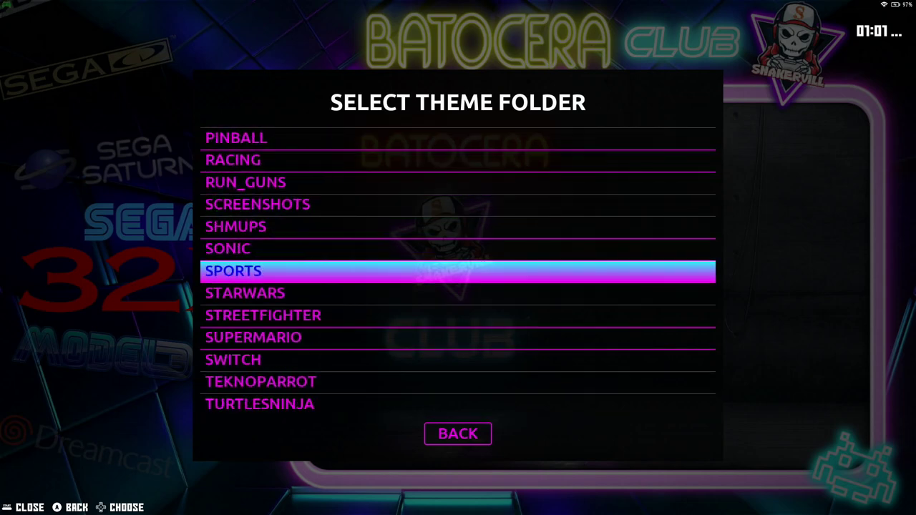
Pick the SHMUPS theme folder to create the SHMUPS collection
key(Up)
key(Down)
key(Down)
key(Down)
key(Down)
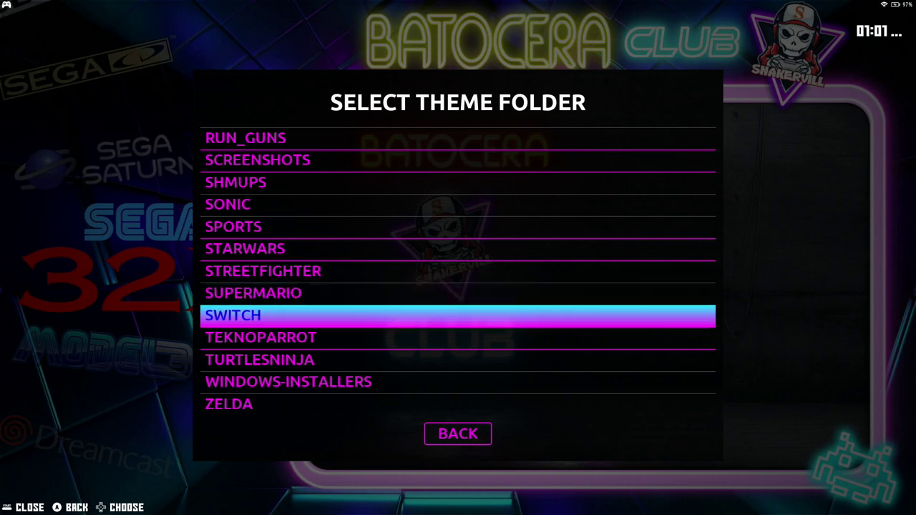
key(Down)
key(Up)
key(Up)
key(Up)
key(Up)
key(Up)
key(Up)
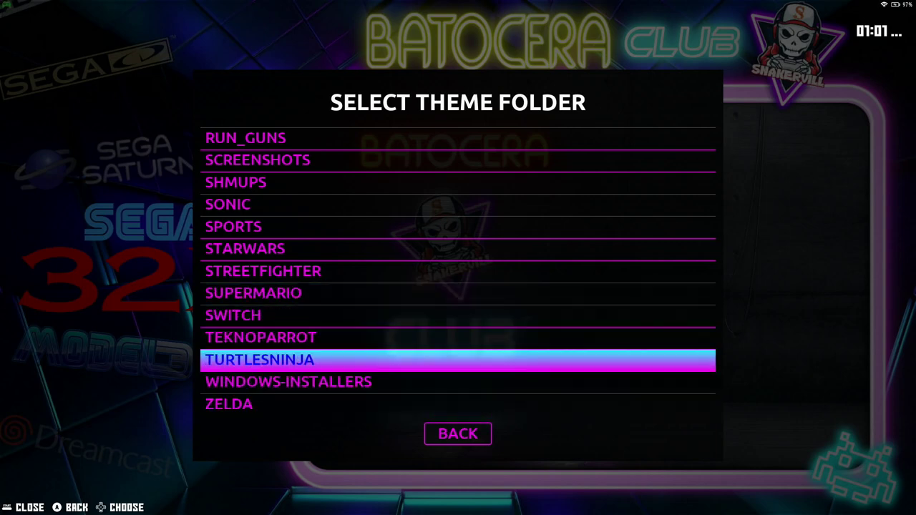
key(Up)
key(Up)
key(Up)
key(Up)
key(Up)
key(Up)
key(Up)
key(Up)
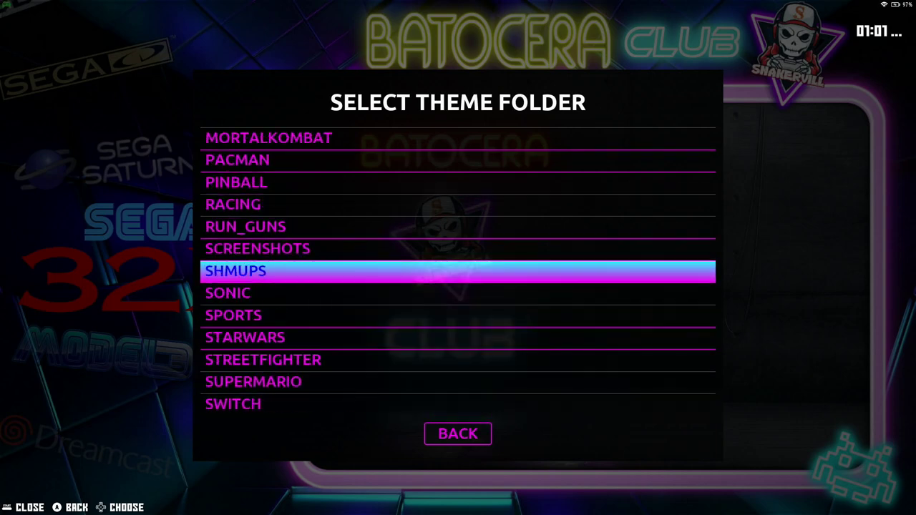
key(Up)
key(Up)
key(Down)
key(Down)
key(Down)
key(Down)
key(Down)
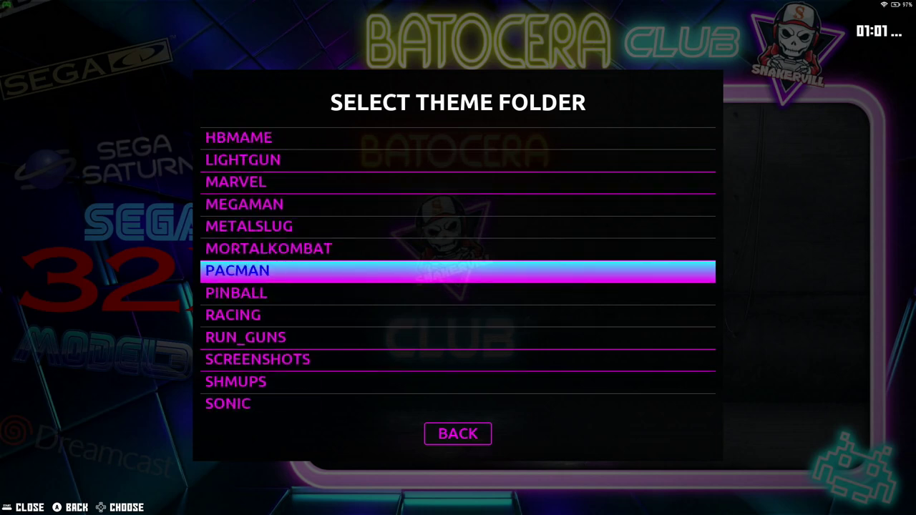
key(Down)
key(Return)
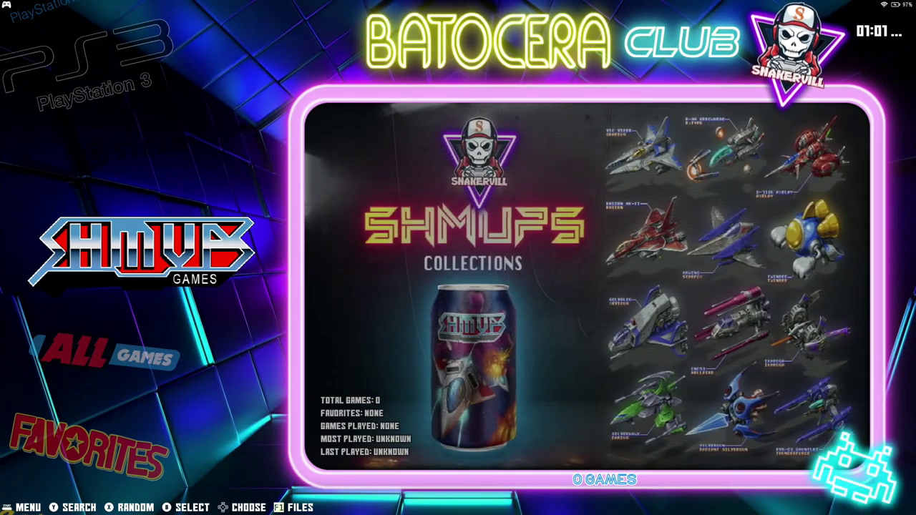
Open the new SHMUPS collection to see it has 0 games, then scroll toward MAME
key(Return)
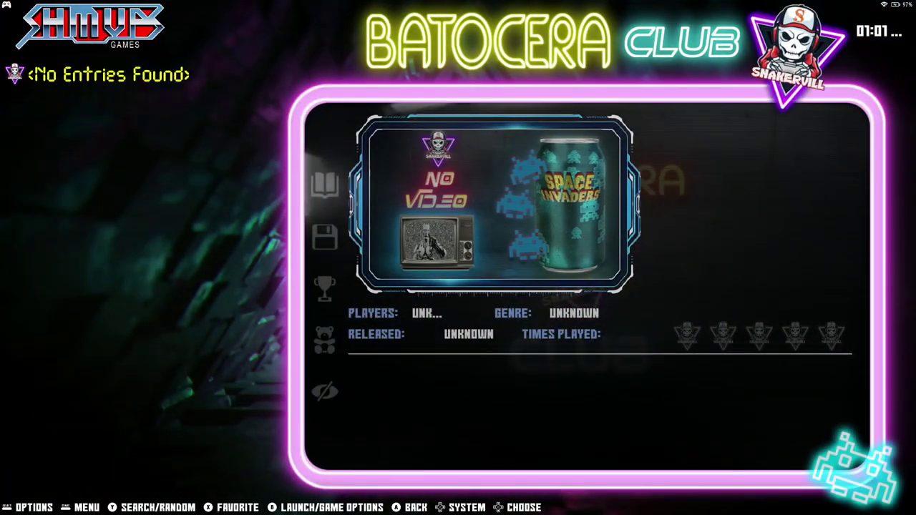
key(Escape)
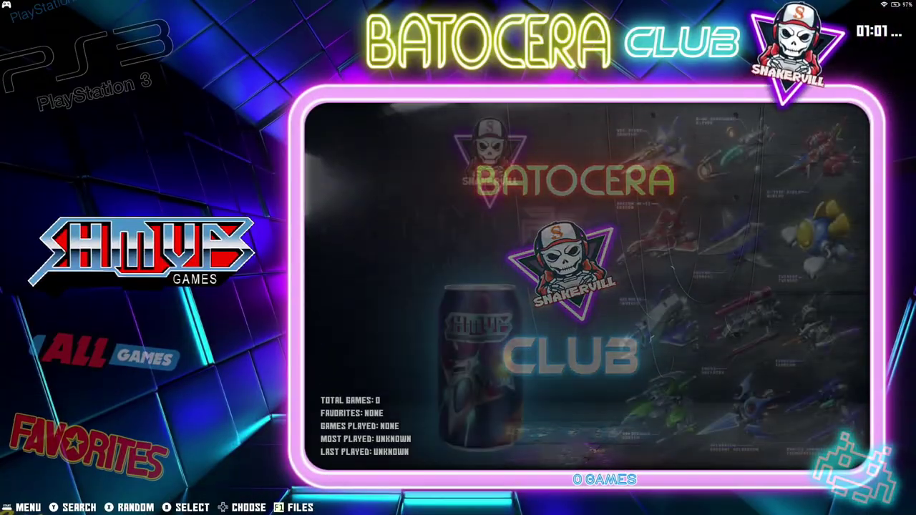
key(Down)
key(Down)
key(Down)
key(Down)
key(Down)
key(Down)
key(Down)
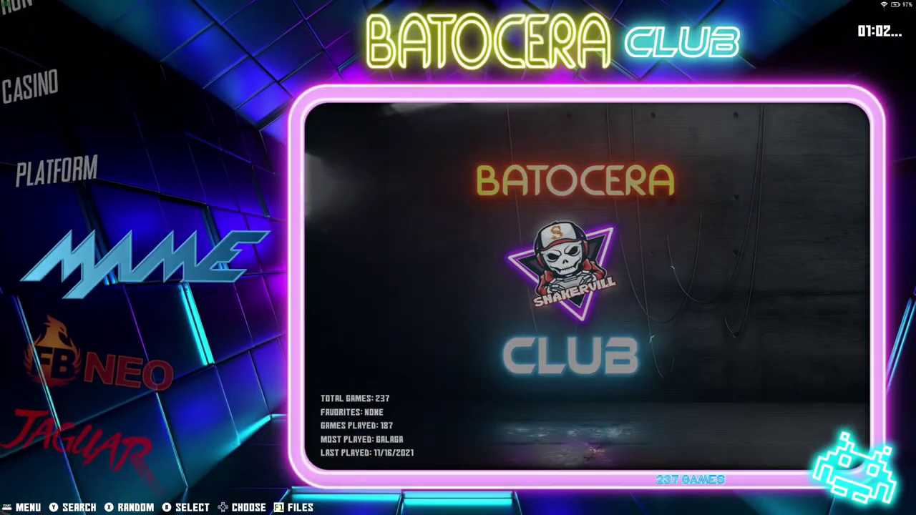
In the MAME game list, add Galaga to the SHMUPS collection
key(Return)
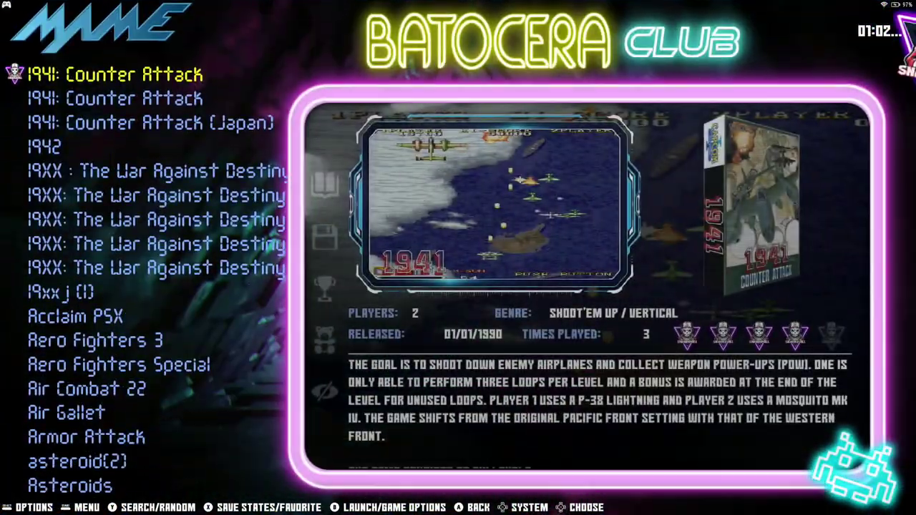
key(Down)
key(Down)
key(Down)
key(Down)
key(Down)
key(Down)
key(Down)
key(Down)
key(Down)
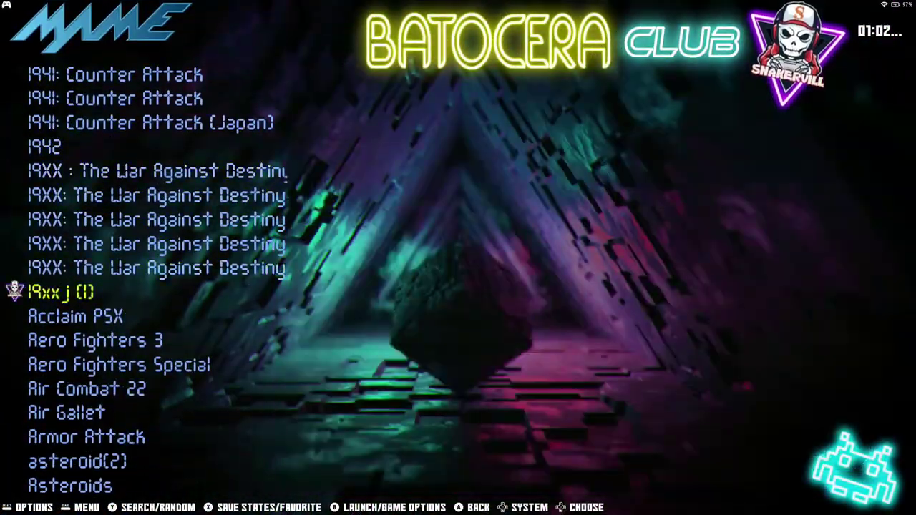
key(Down)
key(Down)
key(Down)
key(Down)
key(Down)
key(Down)
key(Down)
key(Down)
key(Down)
key(Down)
key(Down)
key(Down)
key(Down)
key(Down)
key(Down)
key(Down)
key(Down)
key(Down)
key(Down)
key(Down)
key(Down)
key(Down)
key(Down)
key(Down)
key(Down)
key(Down)
key(Down)
key(Down)
key(Down)
key(Down)
key(Down)
key(Down)
key(Down)
key(Down)
key(Down)
key(Down)
key(Down)
key(Down)
key(Down)
key(Down)
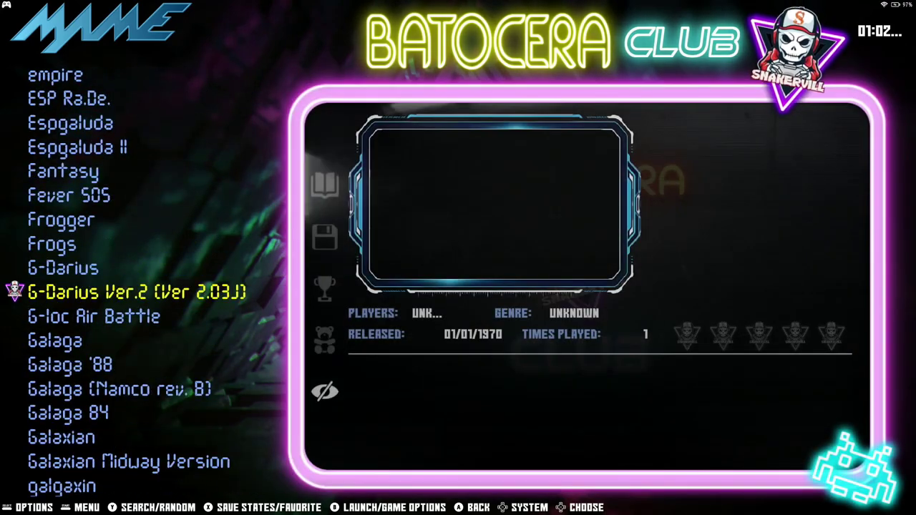
key(Down)
key(Down)
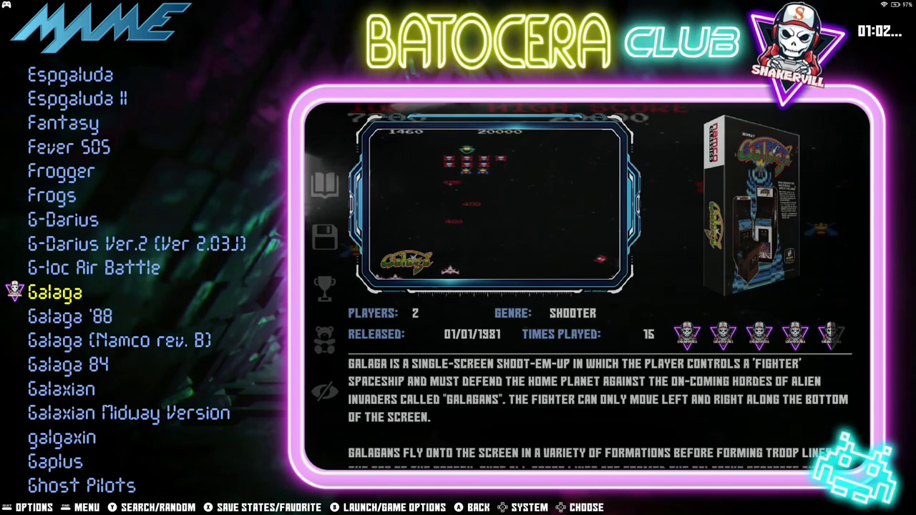
key(x)
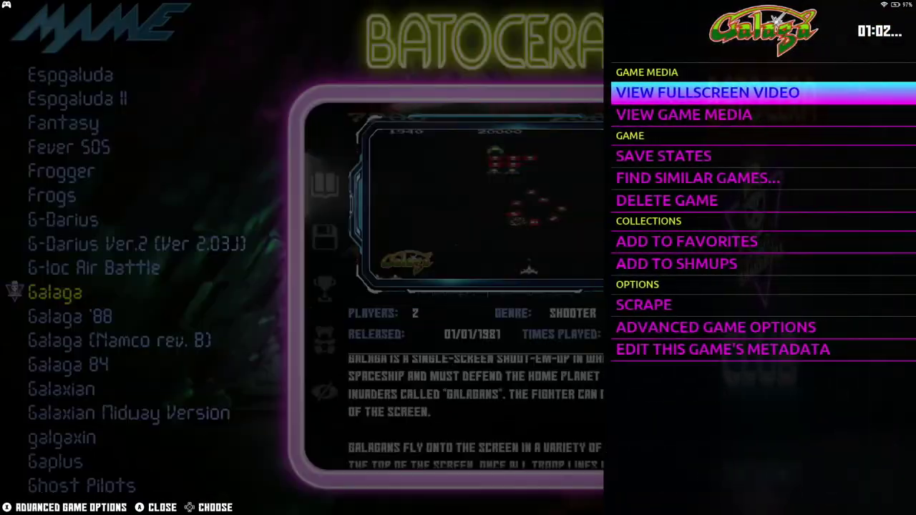
key(Down)
key(Down)
key(Down)
key(Down)
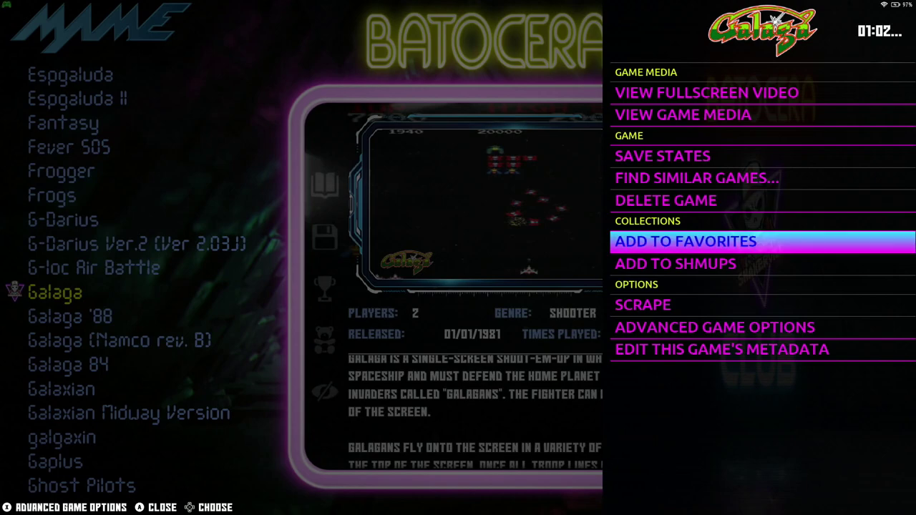
key(Down)
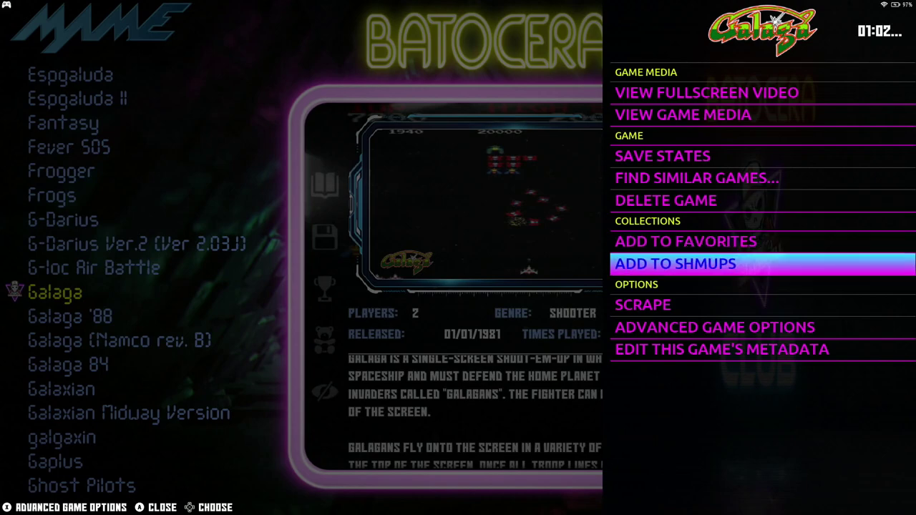
key(Return)
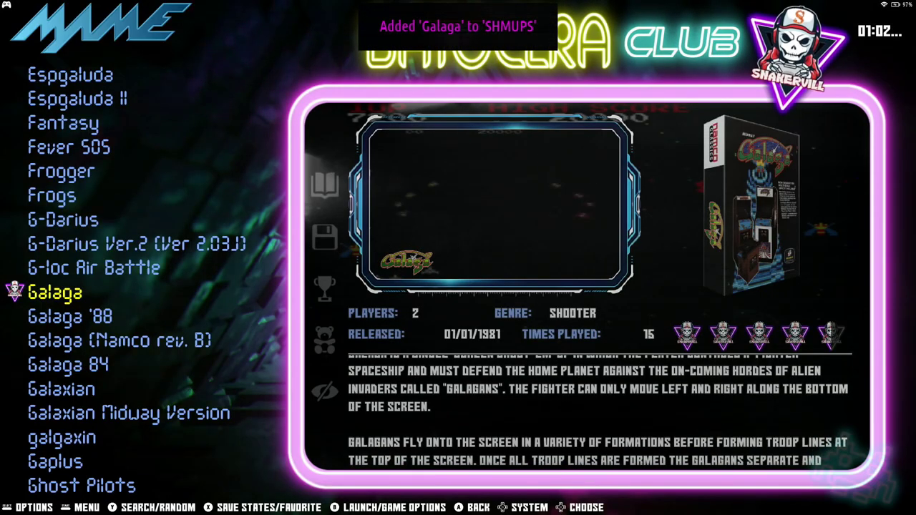
Add Galaga '88 and Galaga (Namco rev. B) to the SHMUPS collection
key(Down)
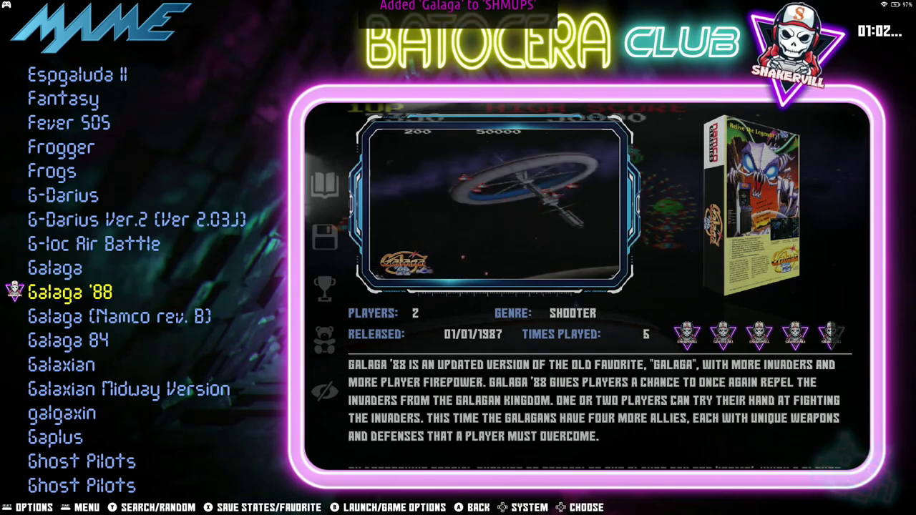
key(Return)
key(Down)
key(Down)
key(Down)
key(Escape)
key(Down)
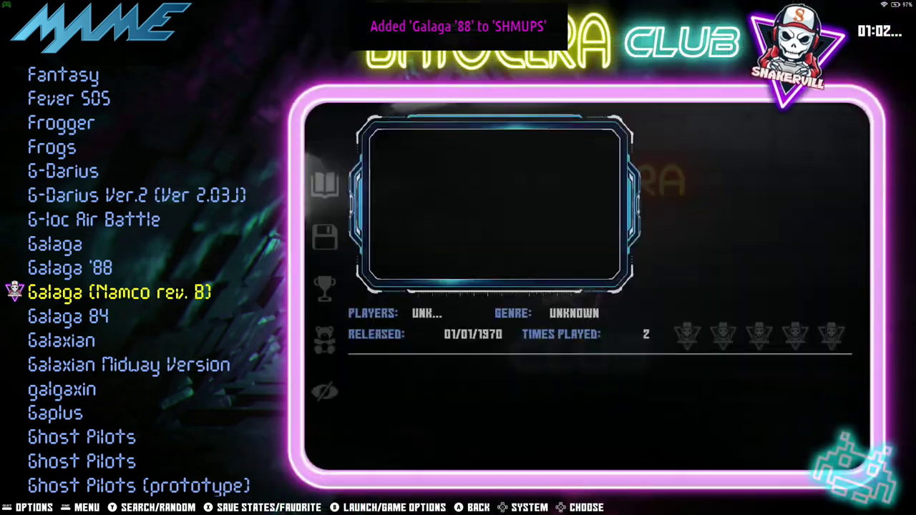
key(Return)
key(Down)
key(Down)
Add Galaga 84 and Galaxian to SHMUPS, then leave the MAME list
key(Down)
key(Down)
key(Return)
key(Down)
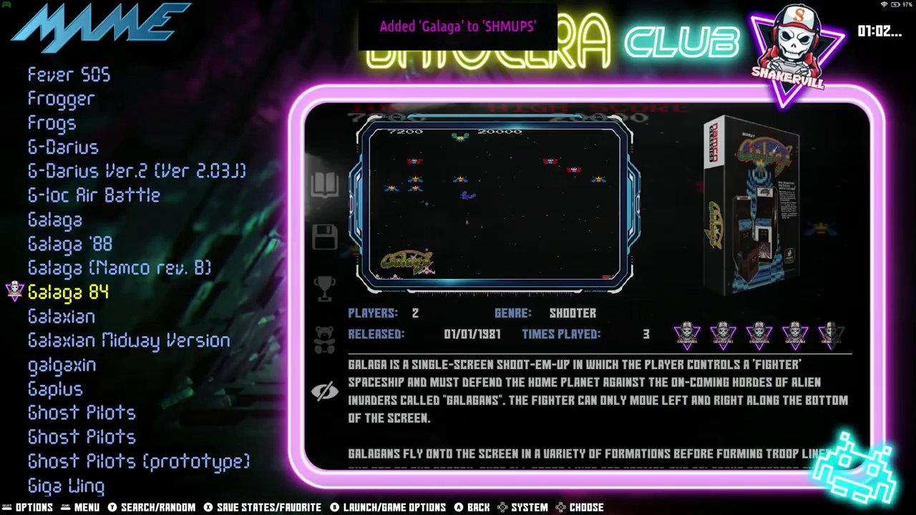
key(Return)
key(Down)
key(Down)
key(Down)
key(Down)
key(Down)
key(Down)
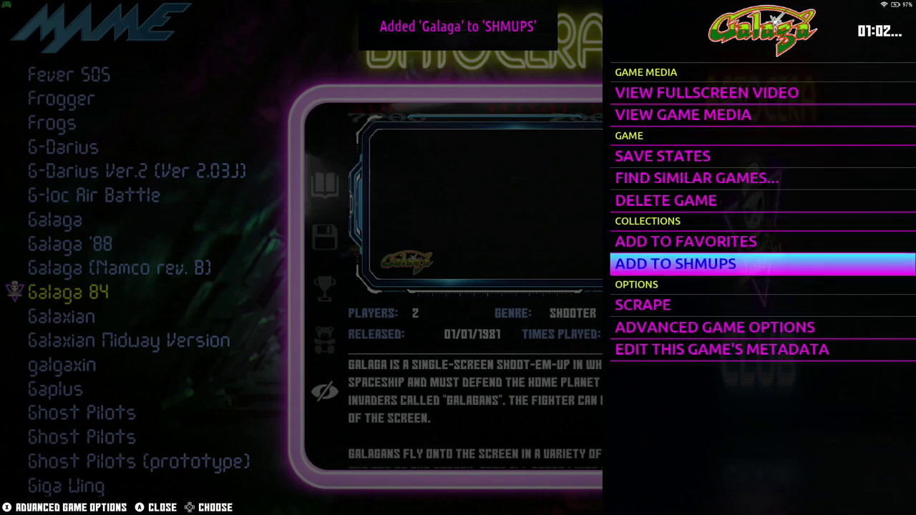
key(Return)
key(Down)
key(Return)
key(Down)
key(Down)
key(Down)
key(Down)
key(Escape)
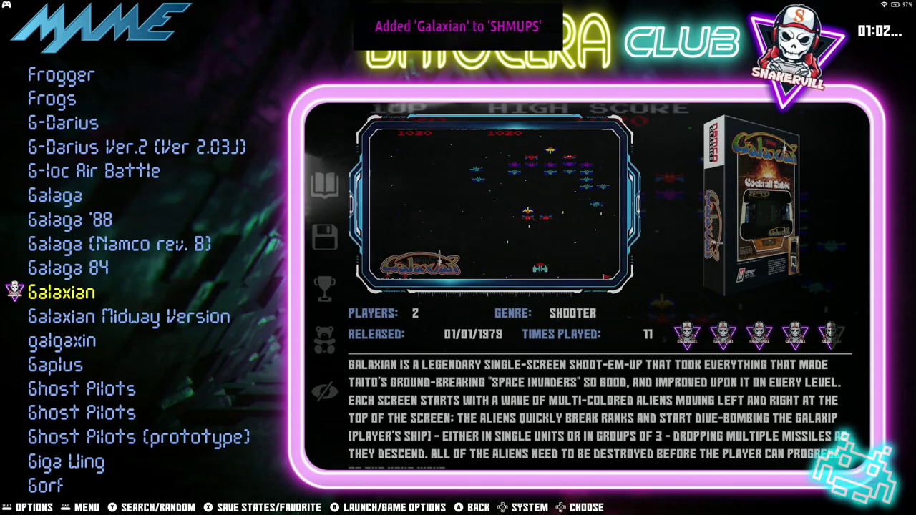
key(Escape)
key(Up)
key(Up)
key(Up)
key(Up)
key(Up)
key(Up)
key(Up)
key(Up)
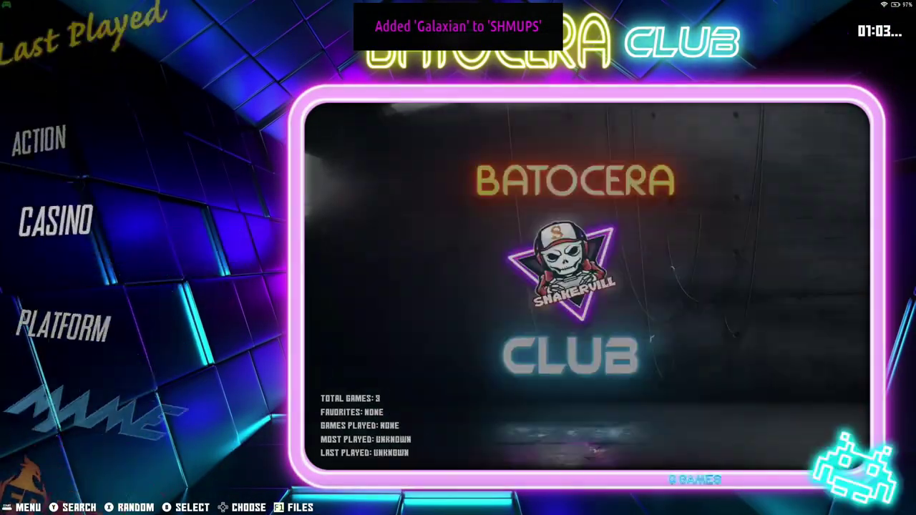
Check that SHMUPS lists the games down to Galaxian, then bring up the main menu
key(Down)
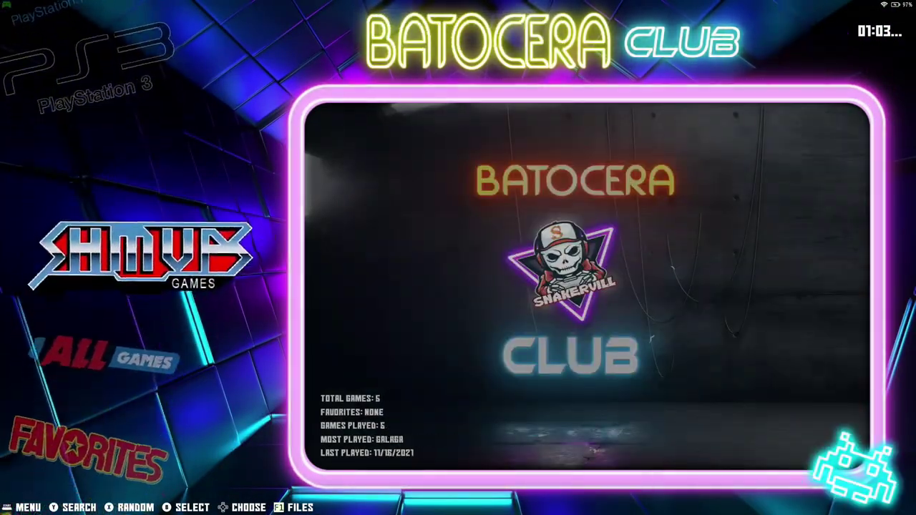
key(Return)
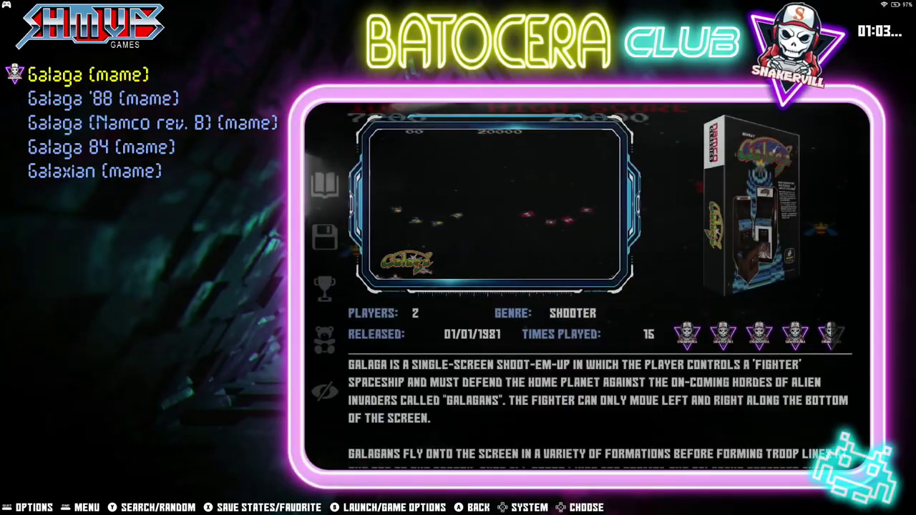
key(Down)
key(Down)
key(Down)
key(Down)
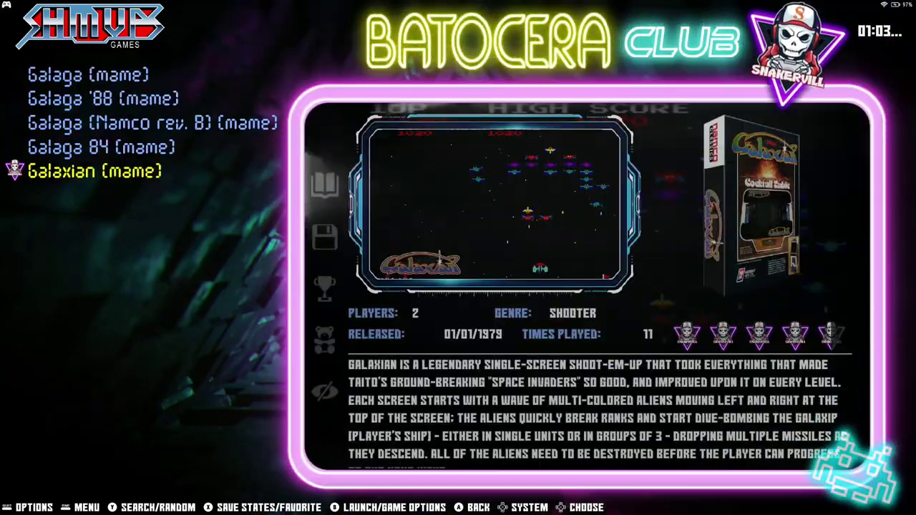
key(Up)
key(Up)
key(Up)
key(Up)
key(Escape)
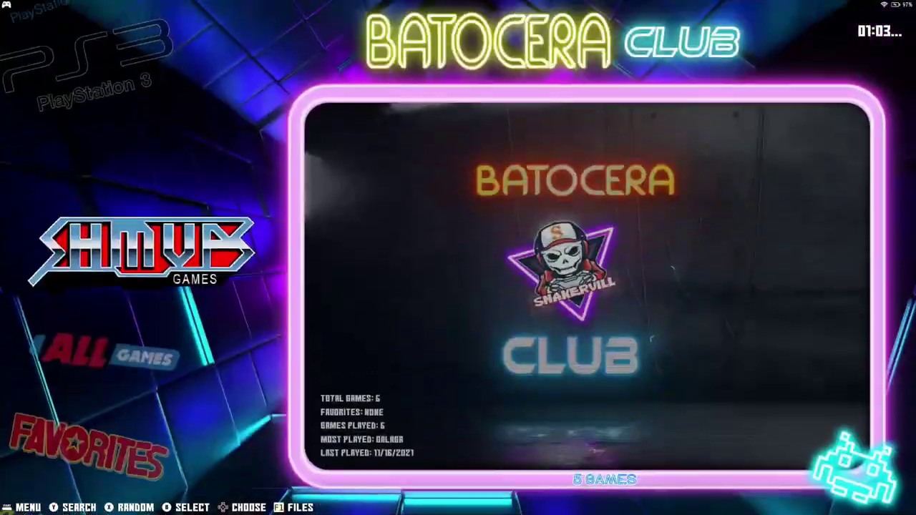
key(Return)
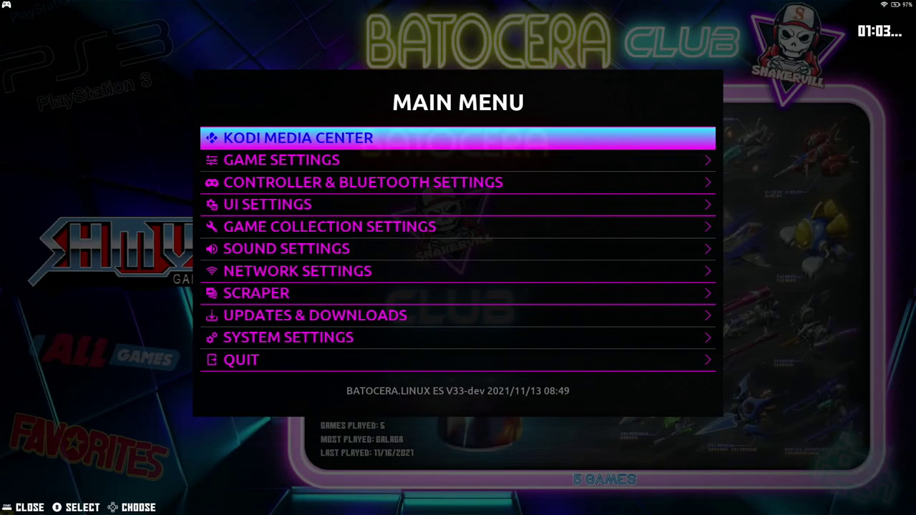
In Game Collection Settings, create a custom collection from the theme's STARWARS folder
key(Down)
key(Down)
key(Down)
key(Down)
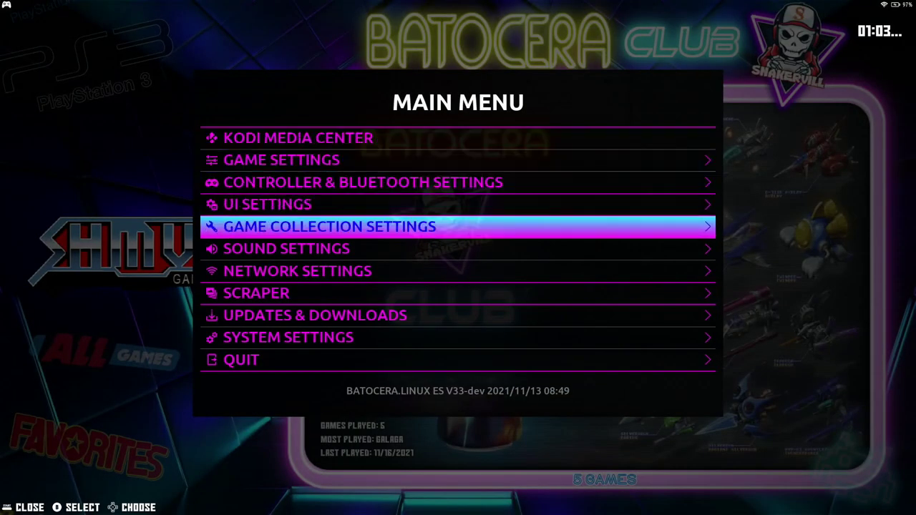
key(Return)
key(Down)
key(Down)
key(Down)
key(Down)
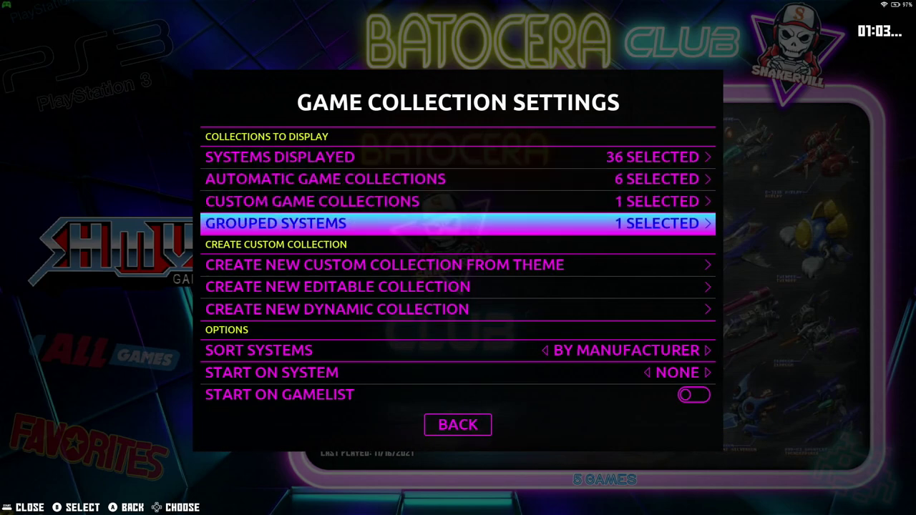
key(Return)
key(Down)
key(Down)
key(Down)
key(Down)
key(Down)
key(Down)
key(Down)
key(Down)
key(Down)
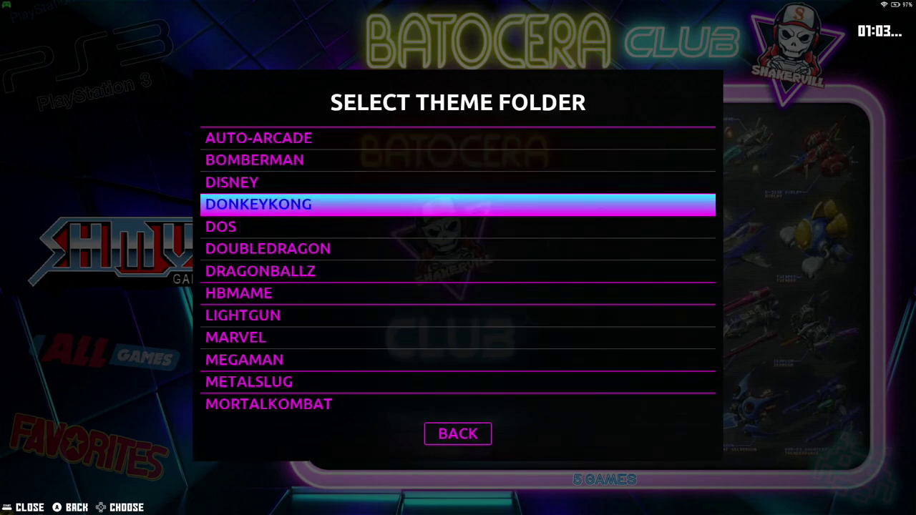
key(Down)
key(Down)
key(Down)
key(Down)
key(Down)
key(Down)
key(Down)
key(Down)
key(Down)
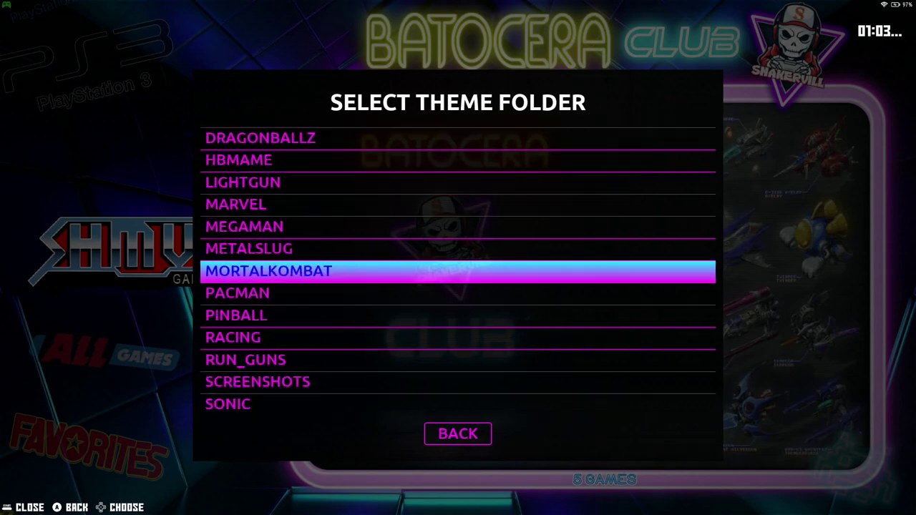
key(Down)
key(Down)
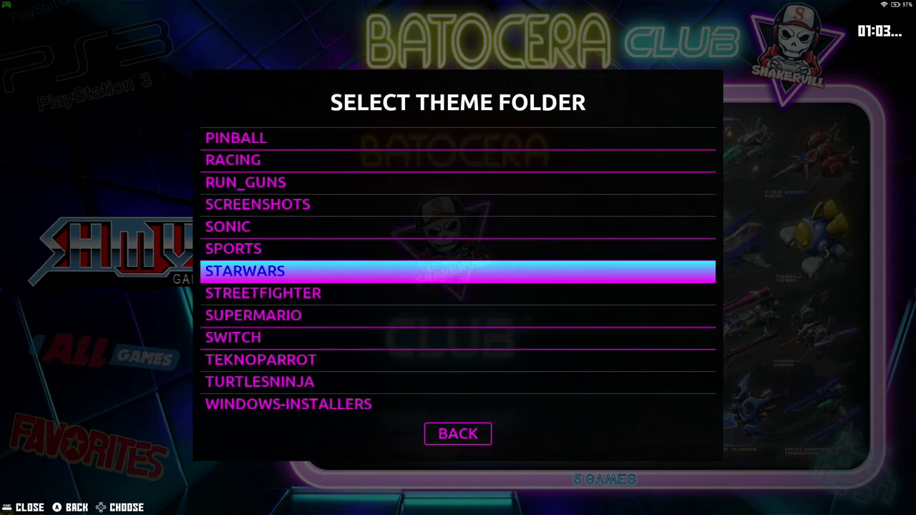
key(Return)
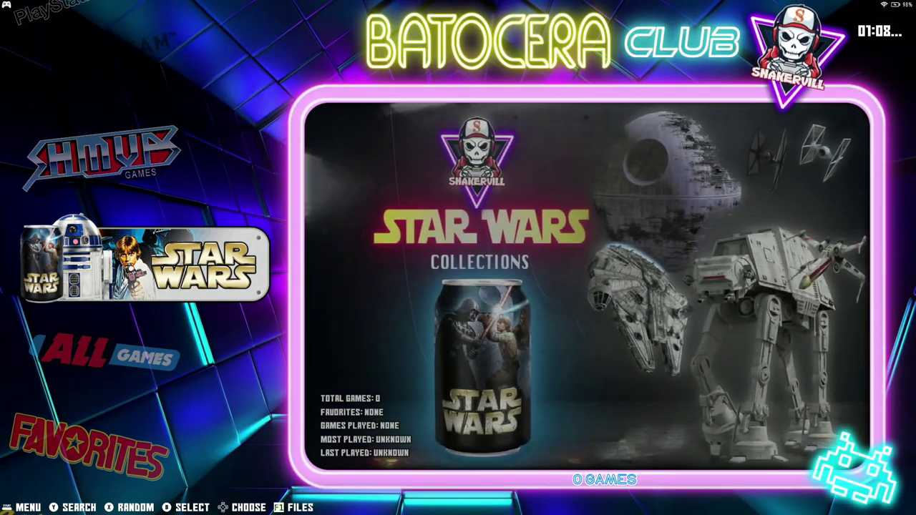
Browse the carousel around the new Star Wars collection, then launch the file manager with F1
key(Up)
key(Down)
key(Down)
key(Down)
key(Up)
key(Up)
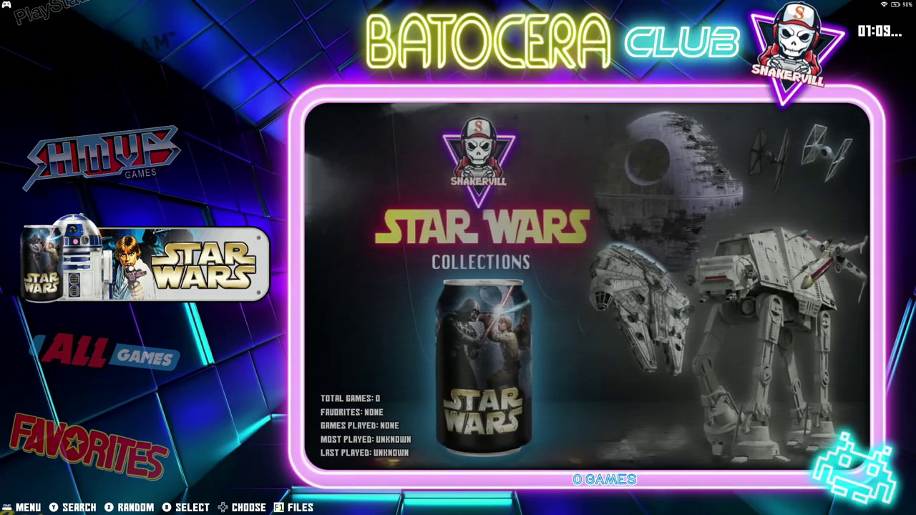
key(Up)
key(Up)
key(Down)
key(Down)
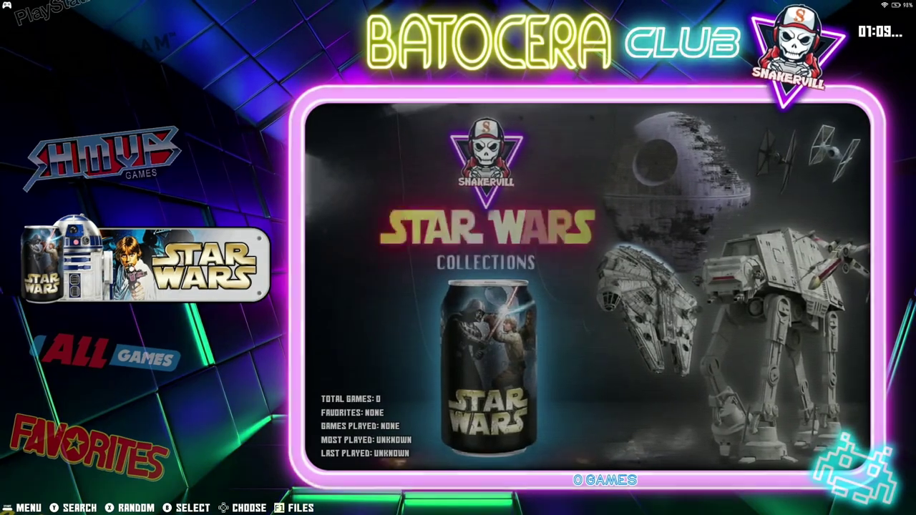
key(F1)
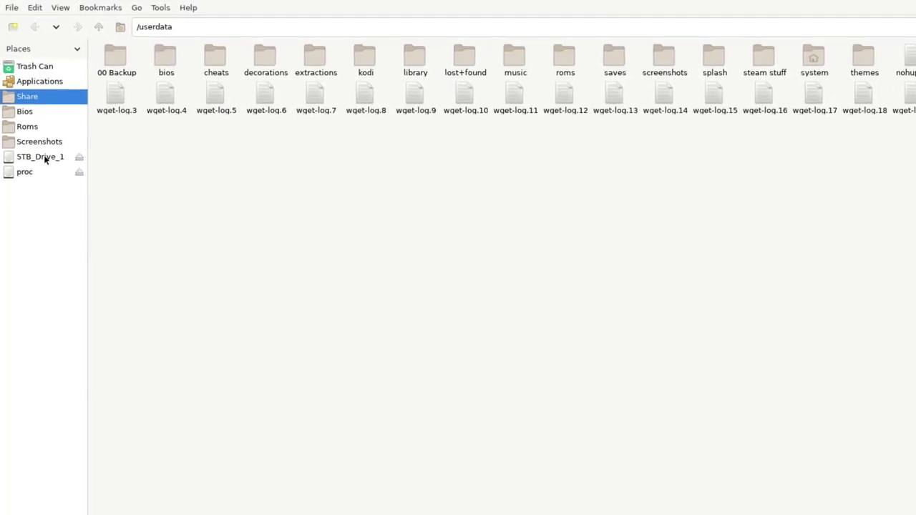
Copy the star-wars logo image from 5TB_Drive_1's Logos folder
click(38, 139)
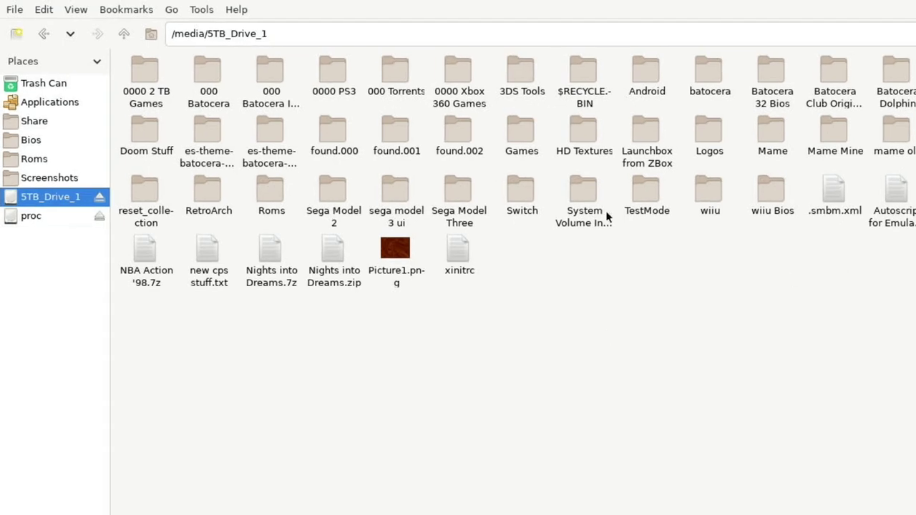
double_click(711, 143)
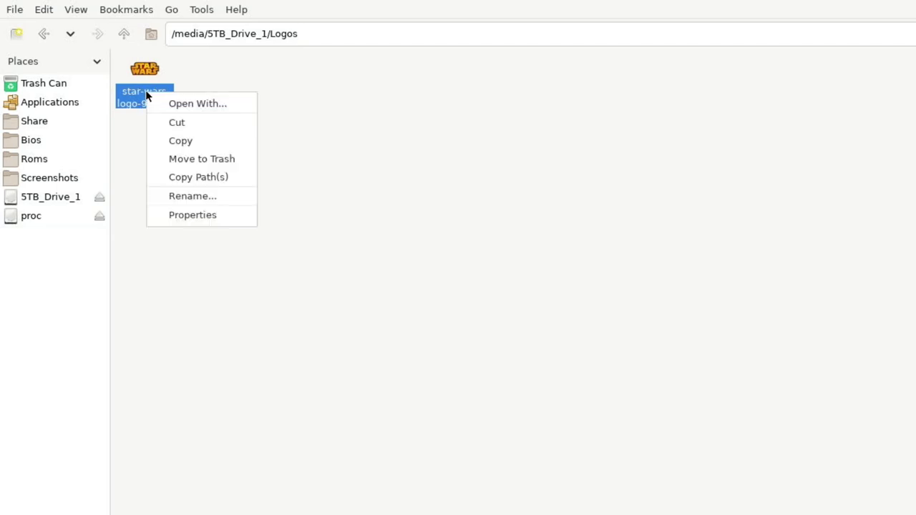
click(171, 140)
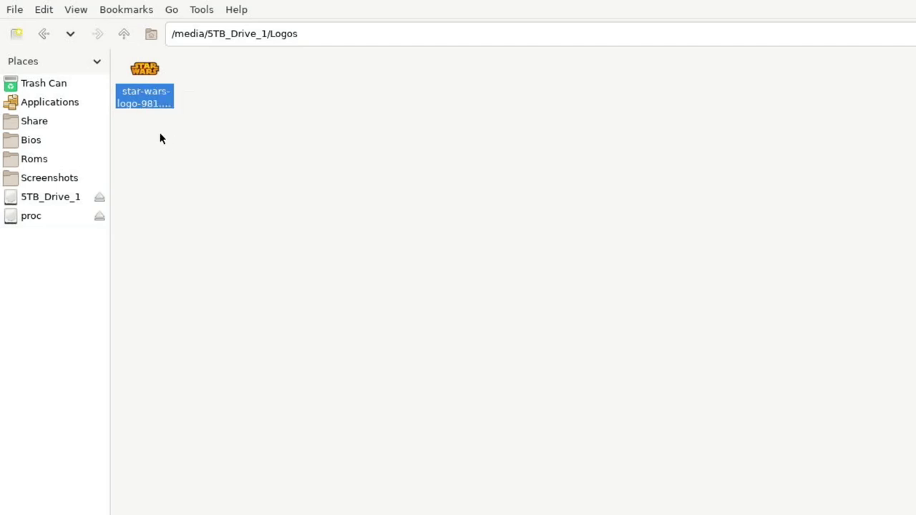
Go to Share > themes > es-theme-batocer-club-reloaded > starwars
click(38, 121)
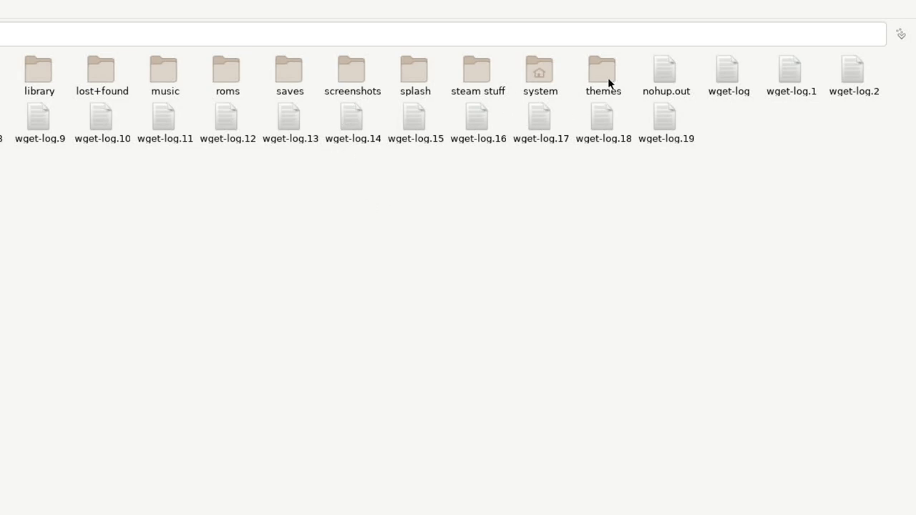
double_click(606, 68)
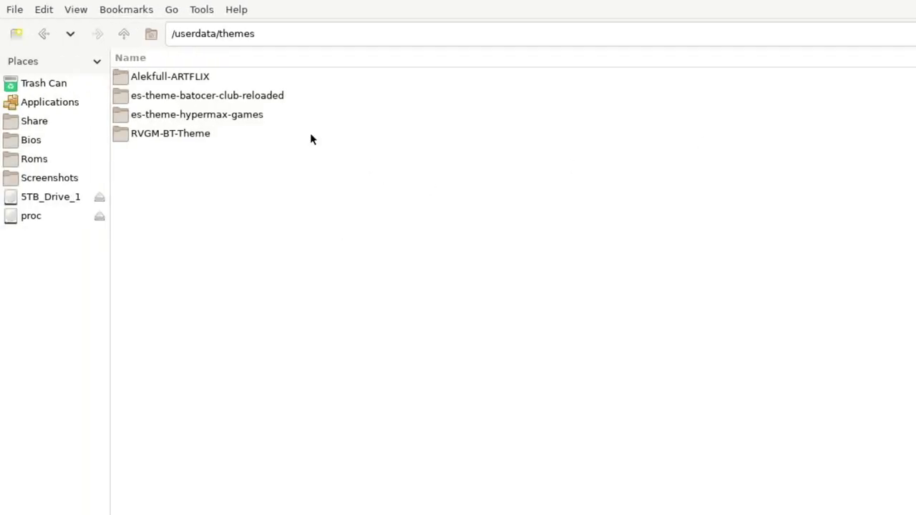
double_click(252, 97)
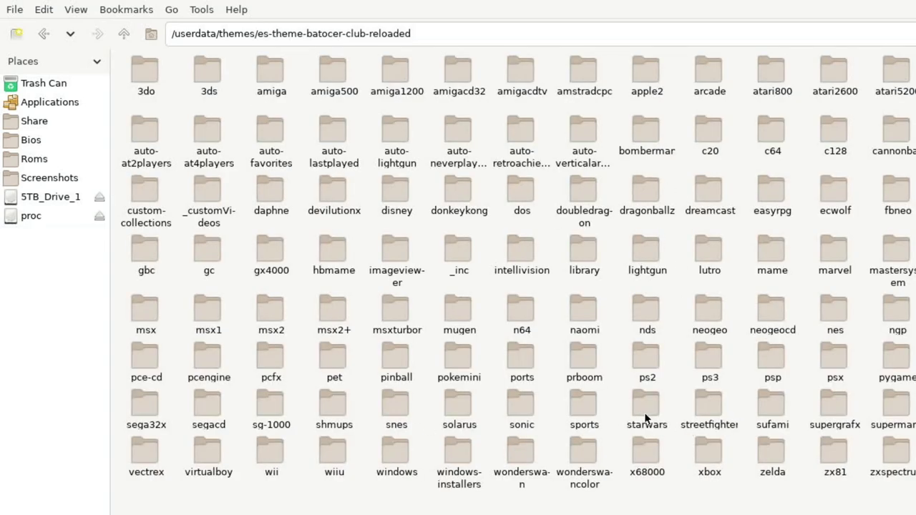
double_click(642, 408)
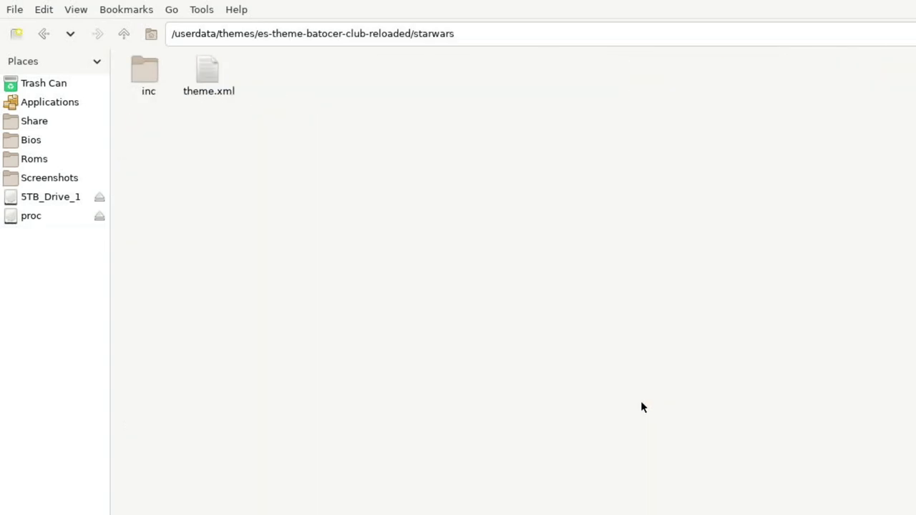
Paste the star-wars logo into _inc and rename system.png to systemold.png
double_click(151, 68)
click(151, 68)
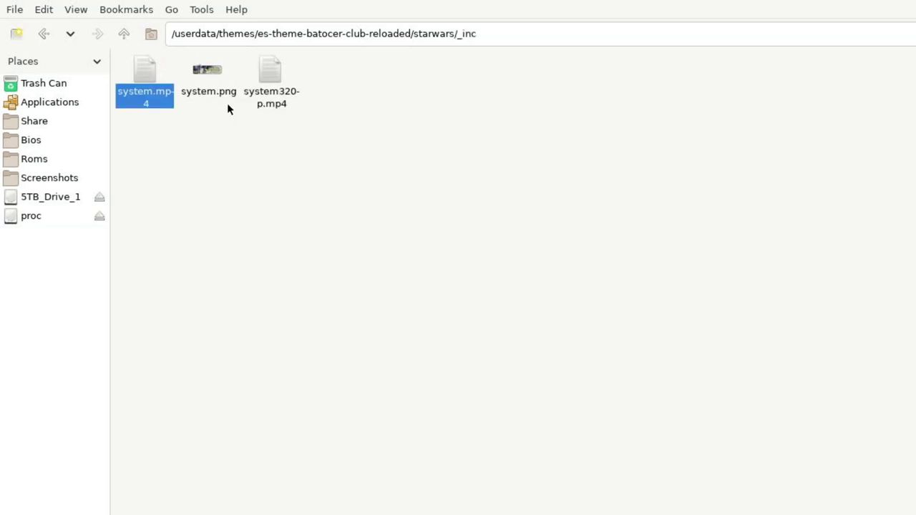
click(213, 70)
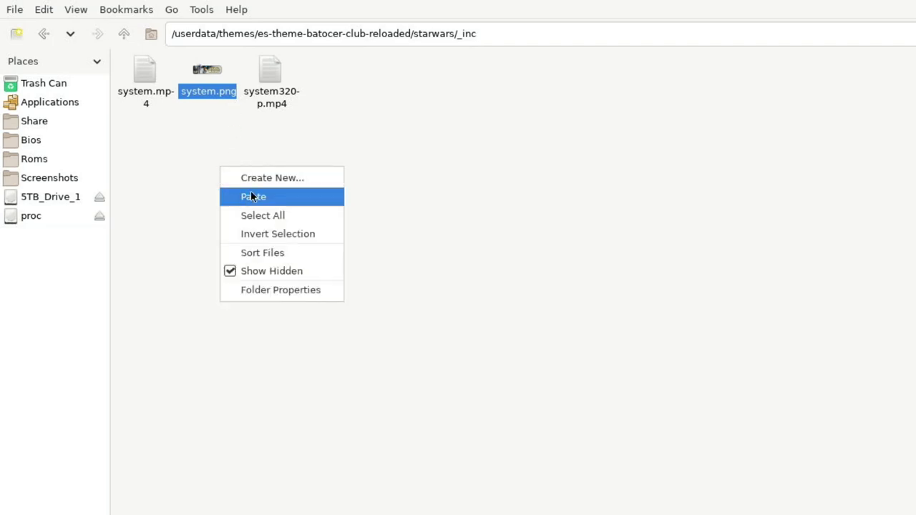
click(252, 197)
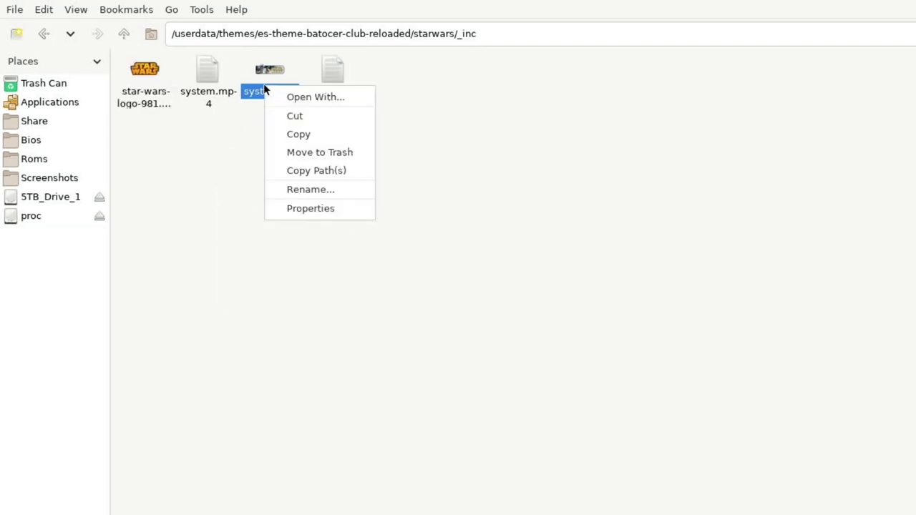
click(309, 190)
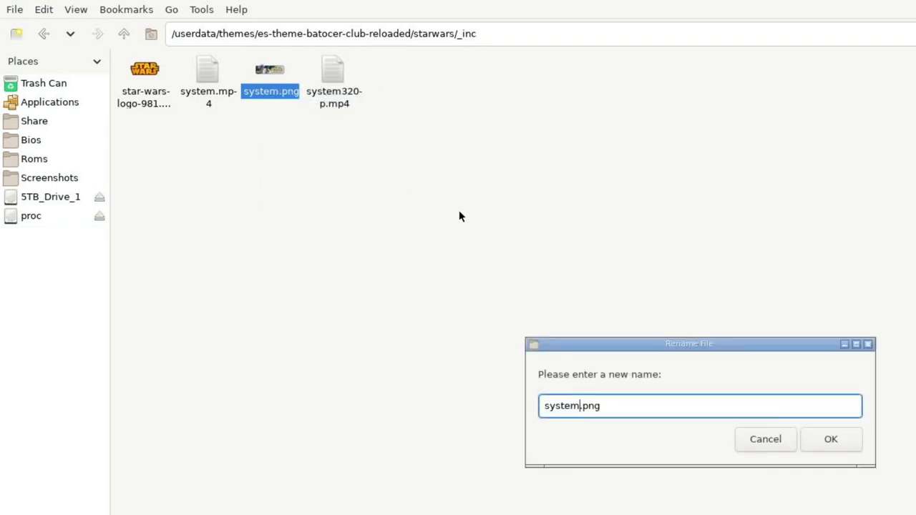
text(old)
key(Return)
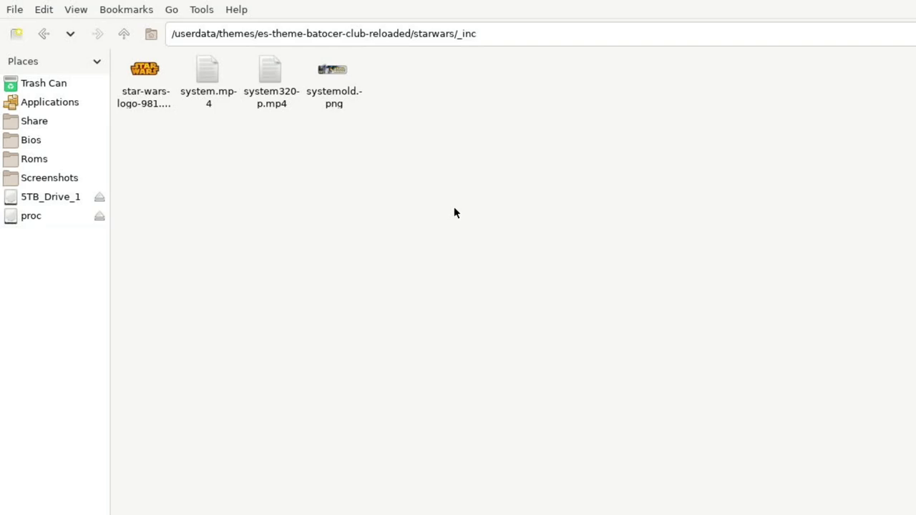
Rename the star-wars logo to system.png and close PCManFM
right_click(147, 96)
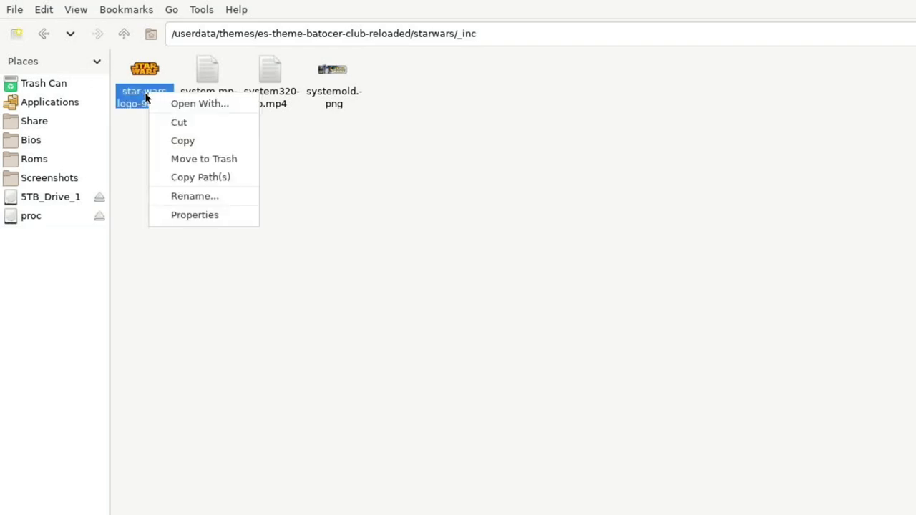
click(201, 198)
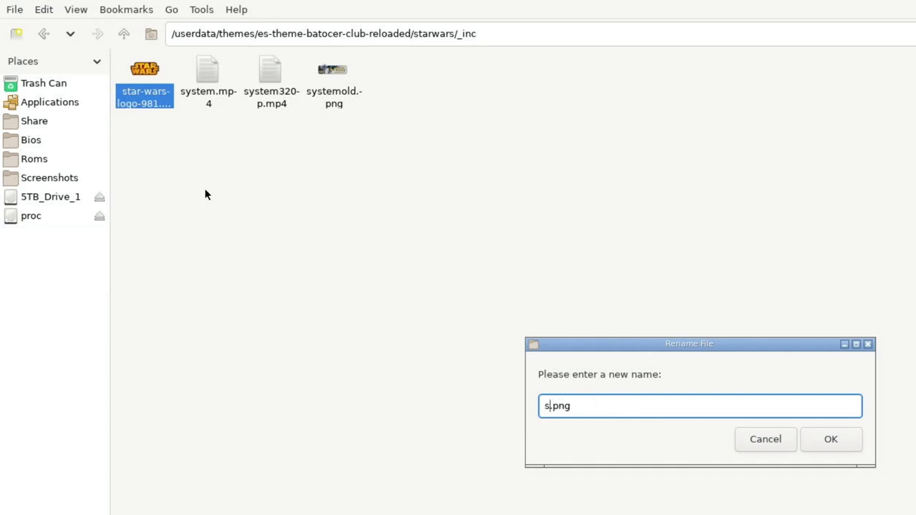
key(Return)
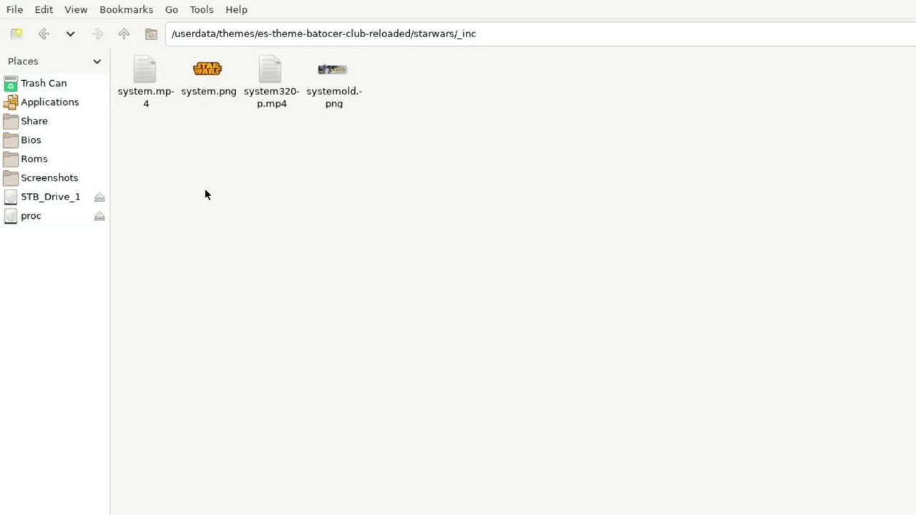
click(19, 8)
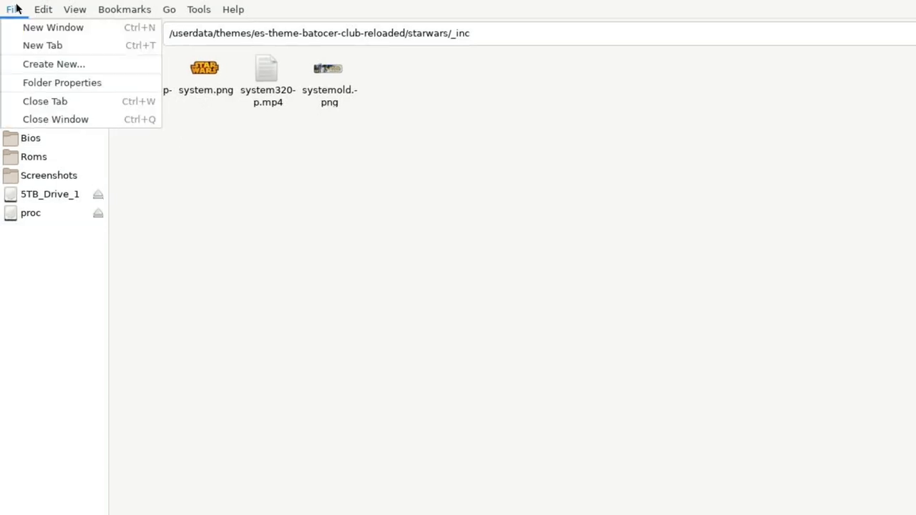
click(50, 119)
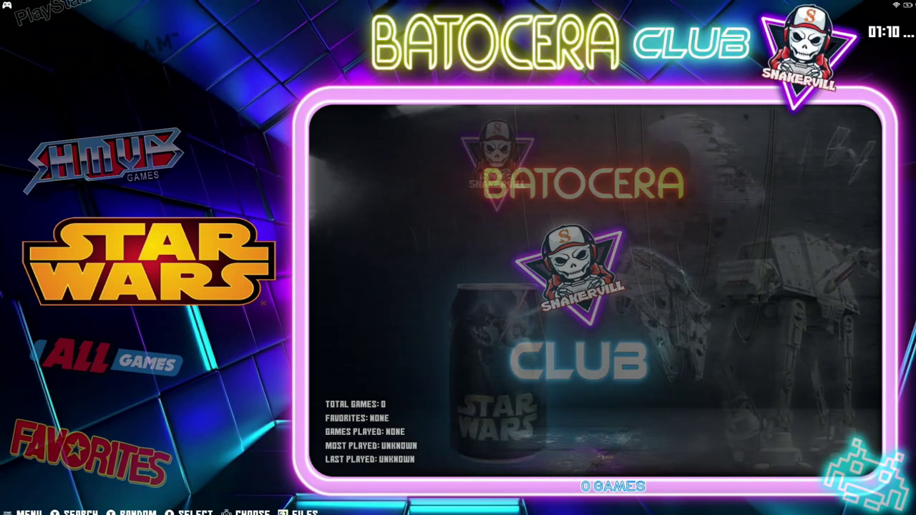